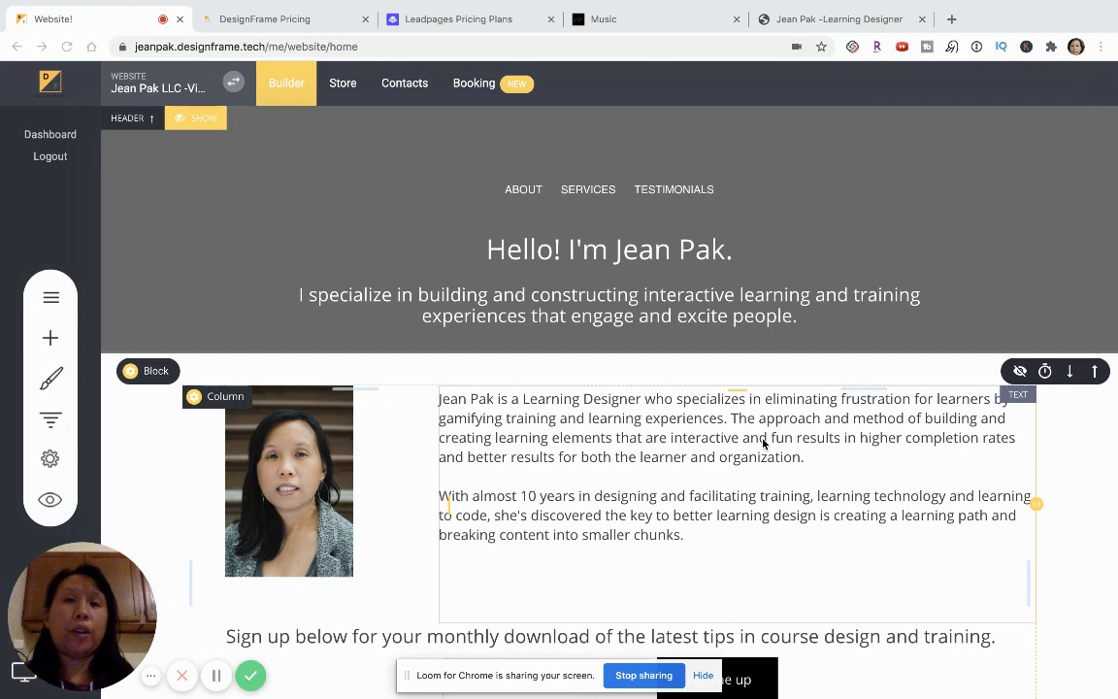
# Review the home page in the builder and compare it with the published site, down to the testimonials
pyautogui.moveTo(716, 5)
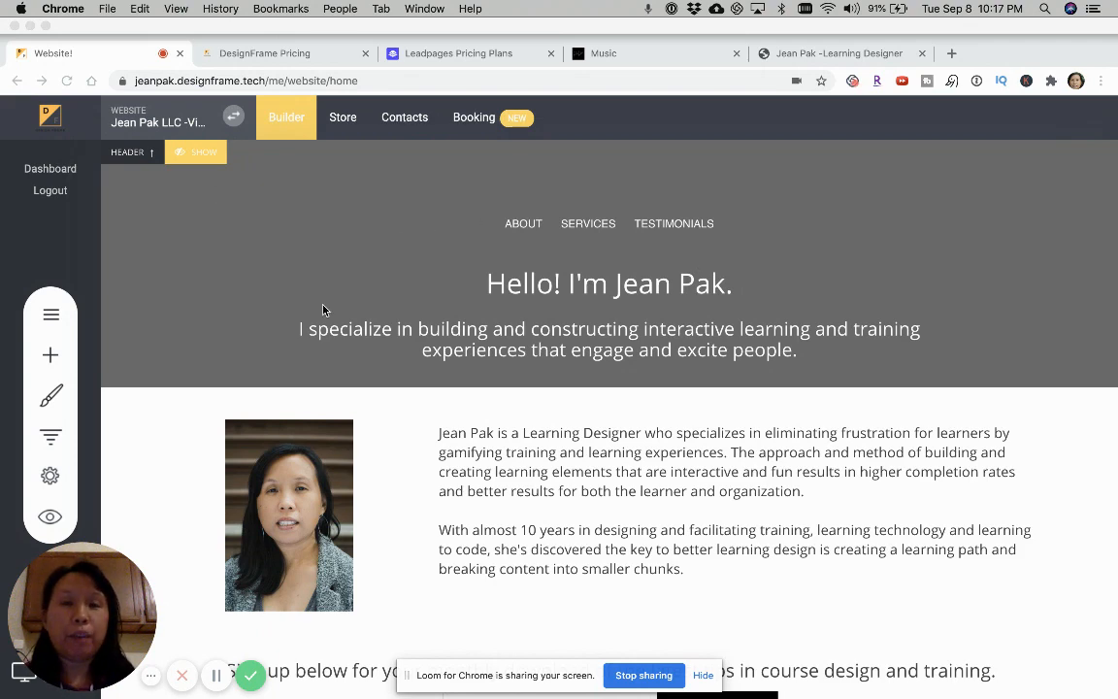
pyautogui.scroll(-5, 412, 359)
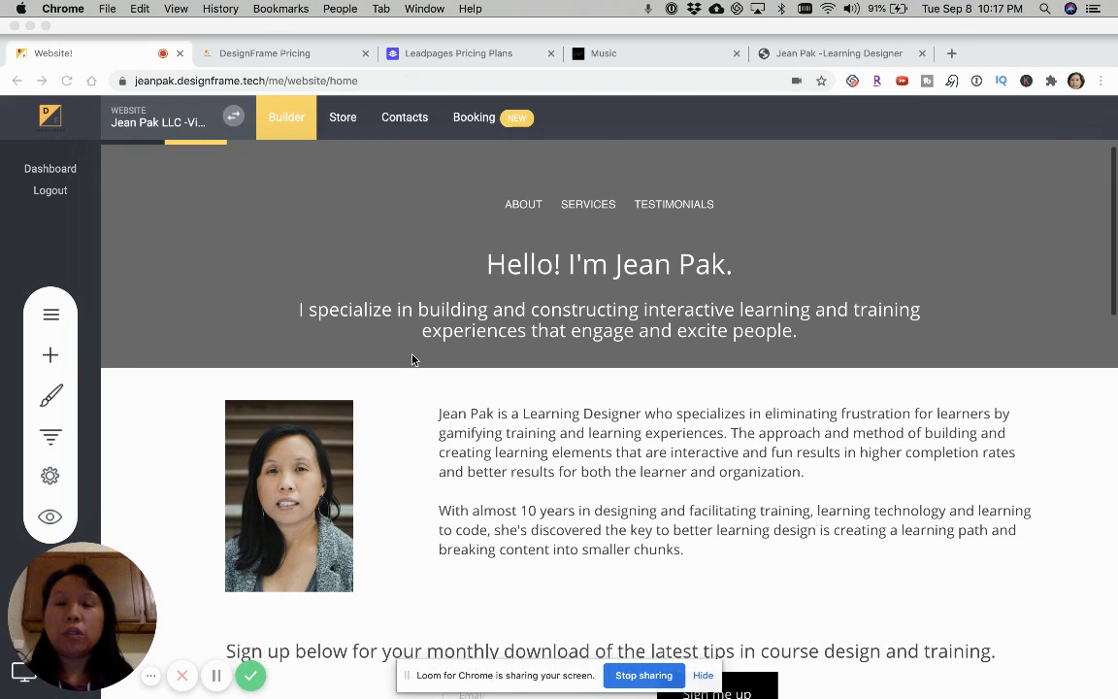
pyautogui.scroll(-20, 412, 359)
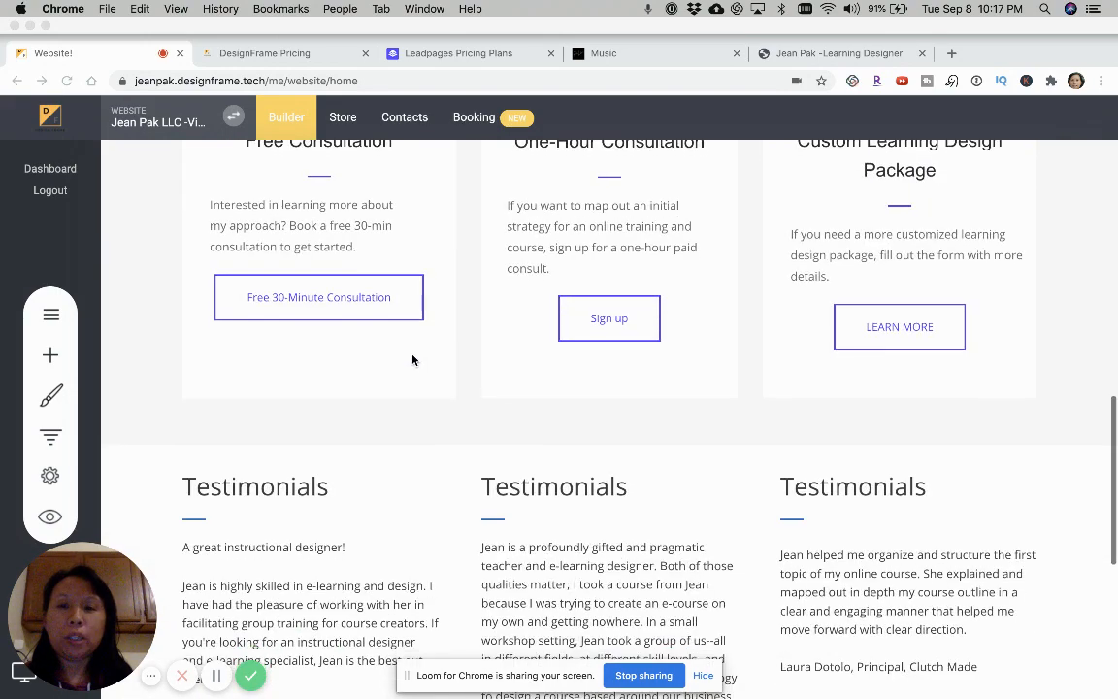
pyautogui.scroll(20, 412, 359)
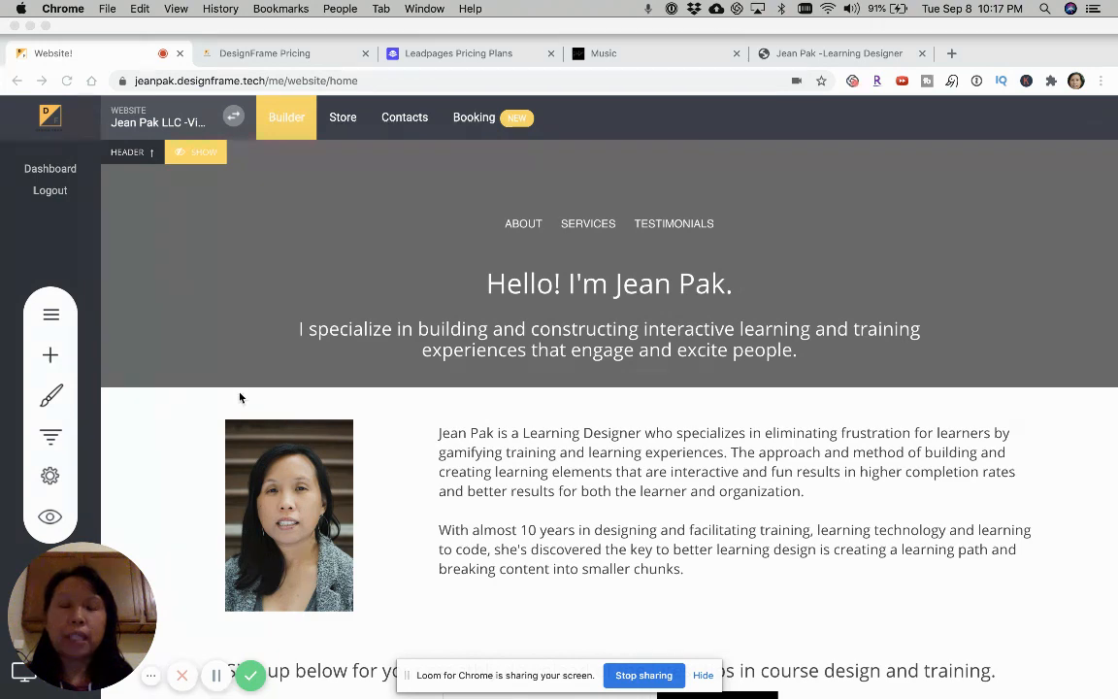
pyautogui.scroll(-10, 240, 394)
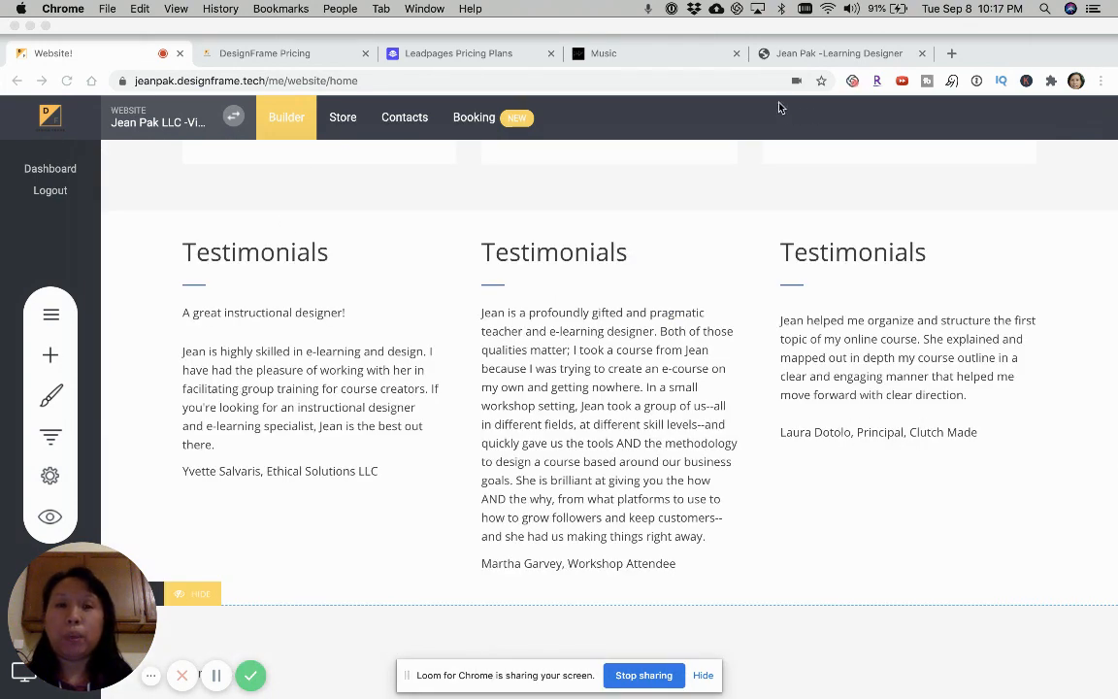
pyautogui.click(801, 58)
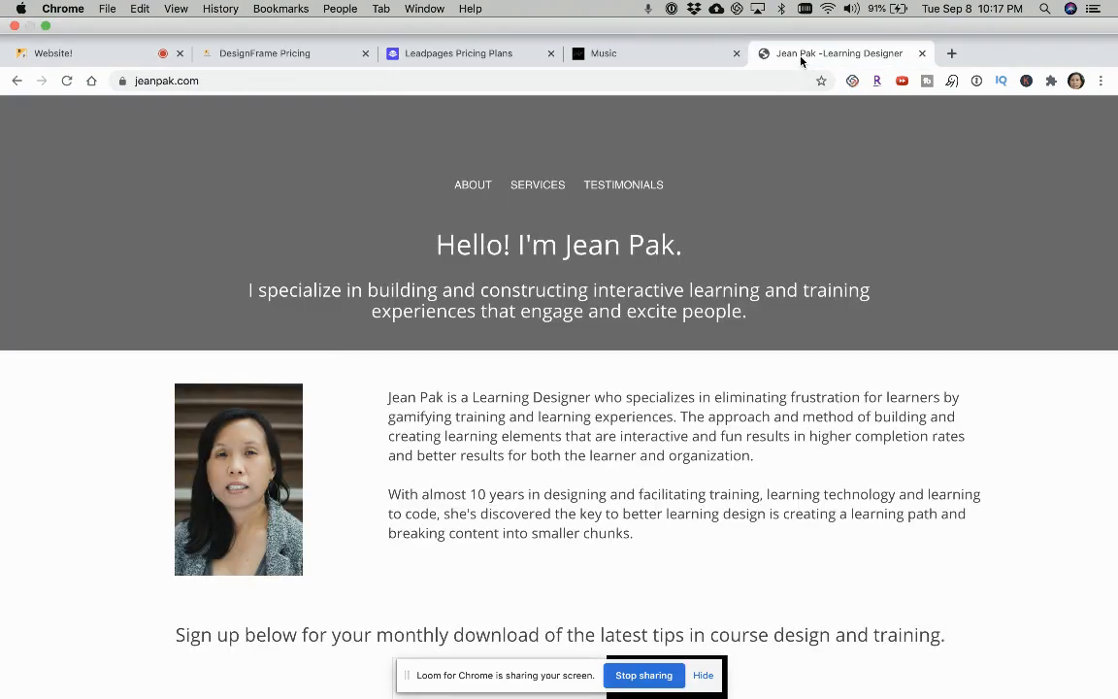
pyautogui.scroll(-15, 664, 444)
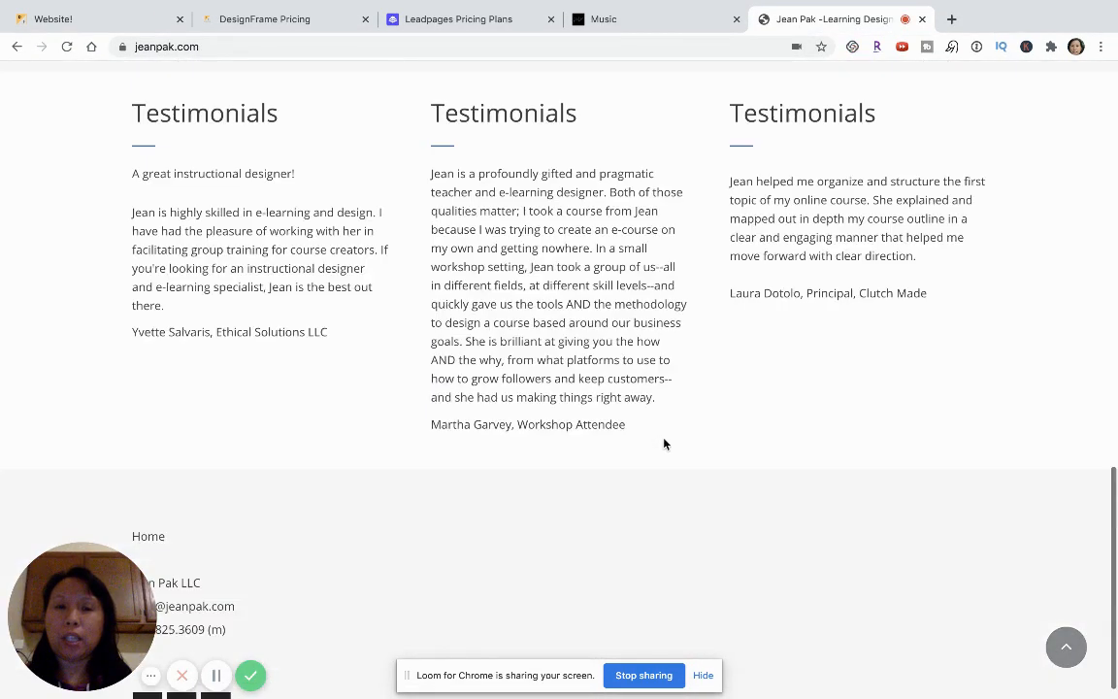
pyautogui.click(73, 19)
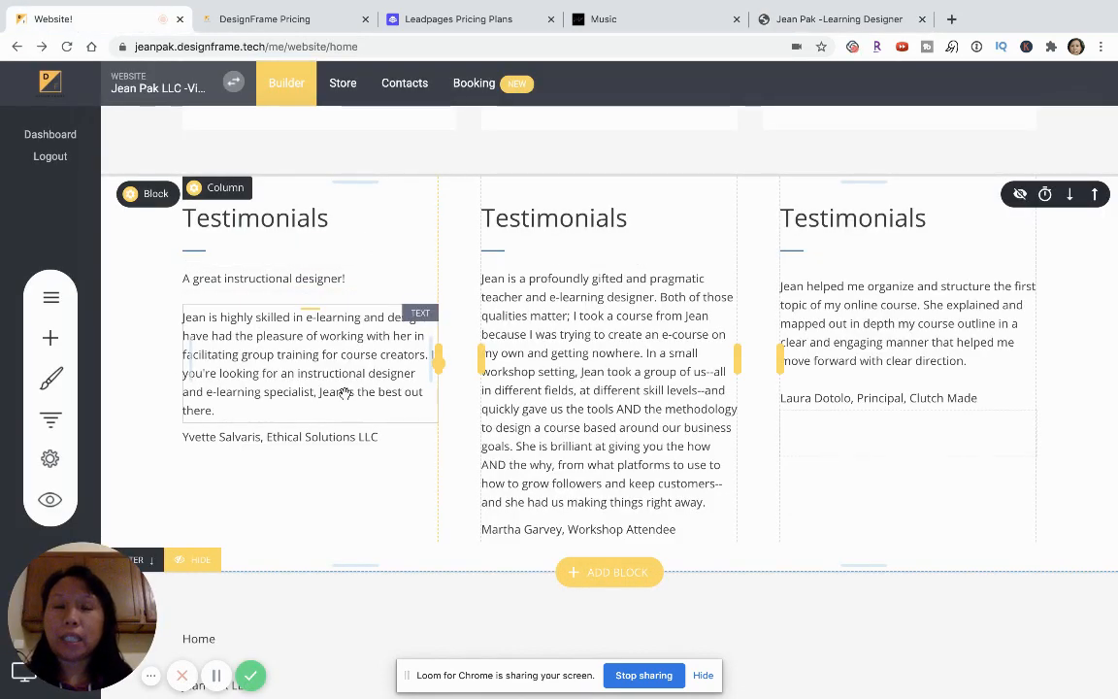
pyautogui.scroll(15, 345, 393)
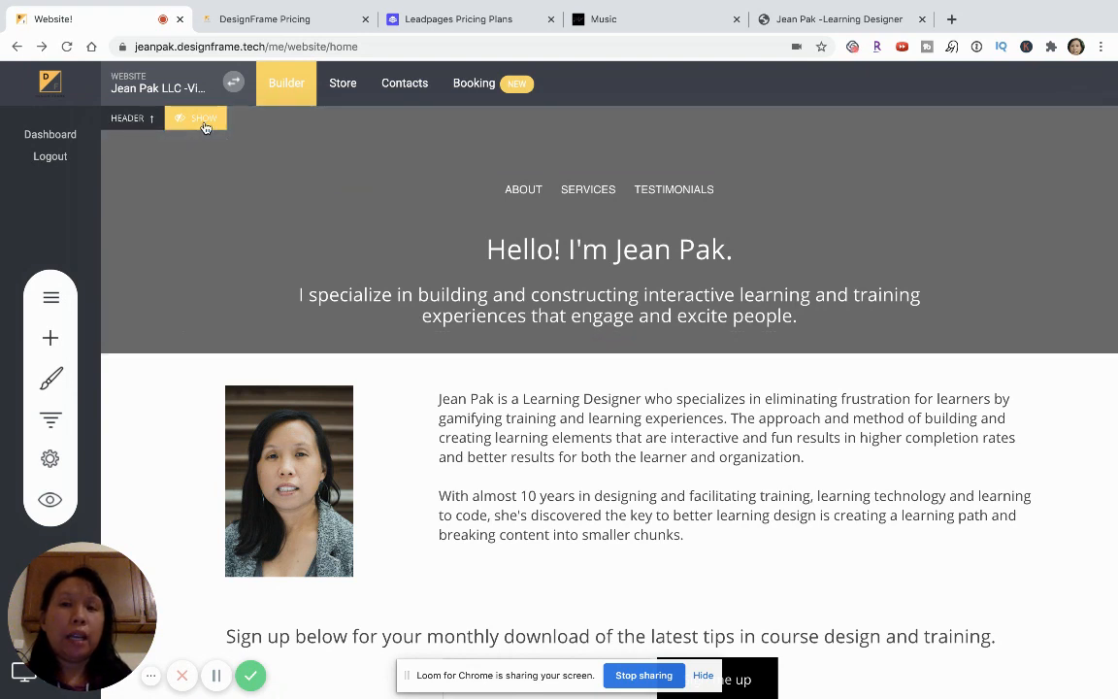
# Try full width and full height on the top block's container, and return it to Boxed width and Normal height
pyautogui.click(183, 117)
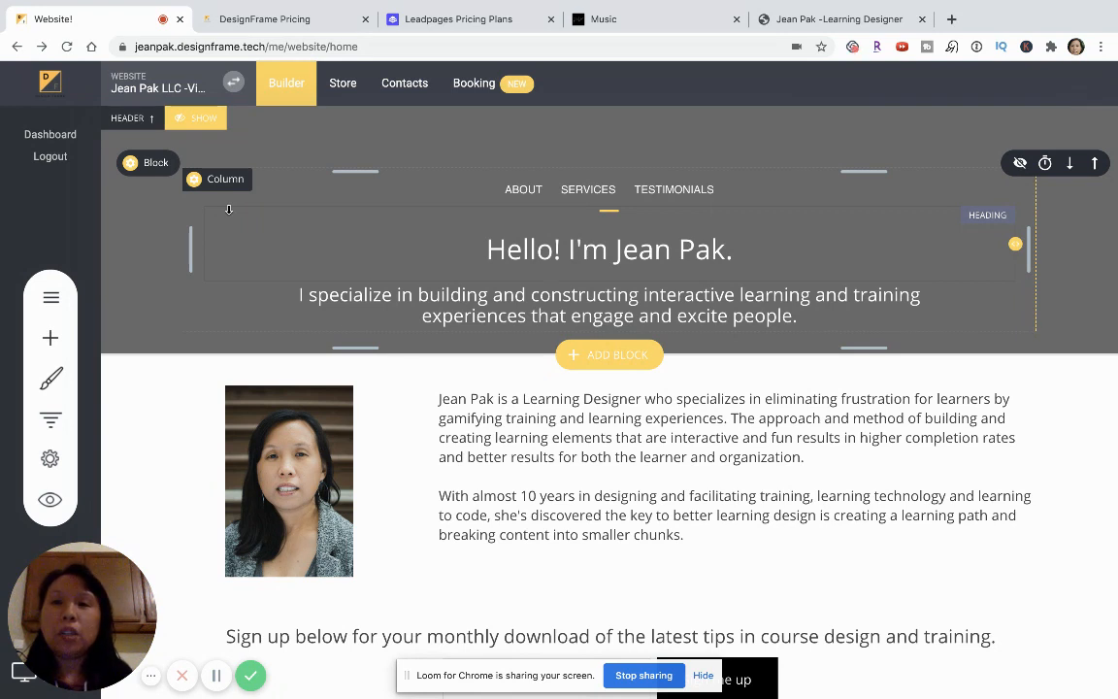
pyautogui.moveTo(137, 170)
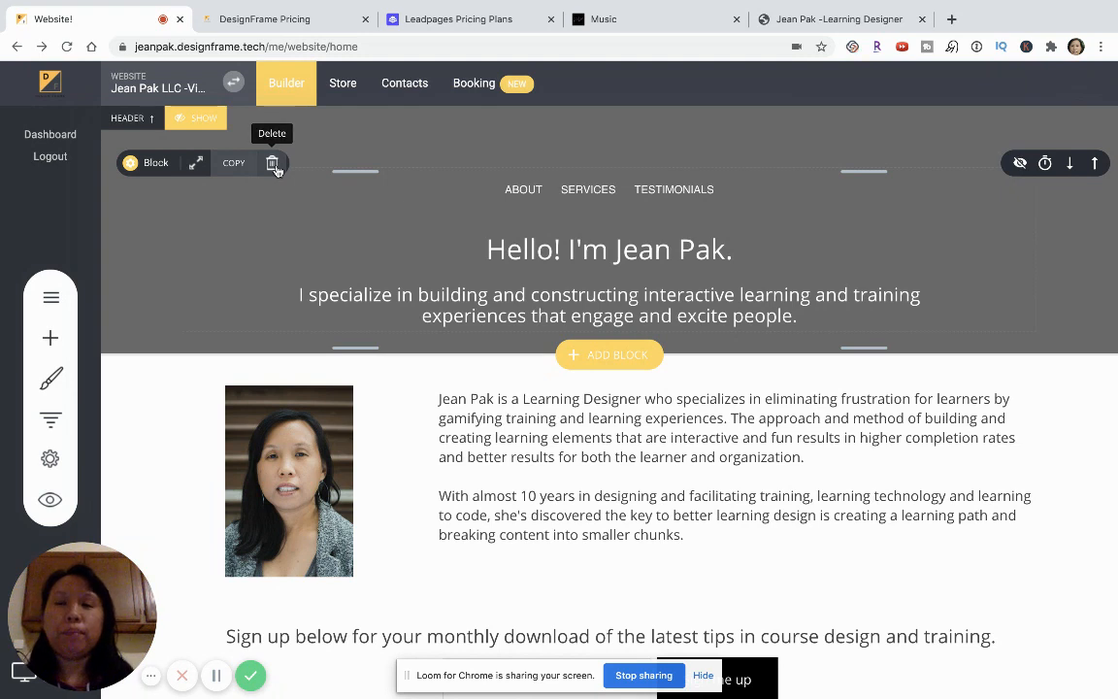
pyautogui.click(194, 165)
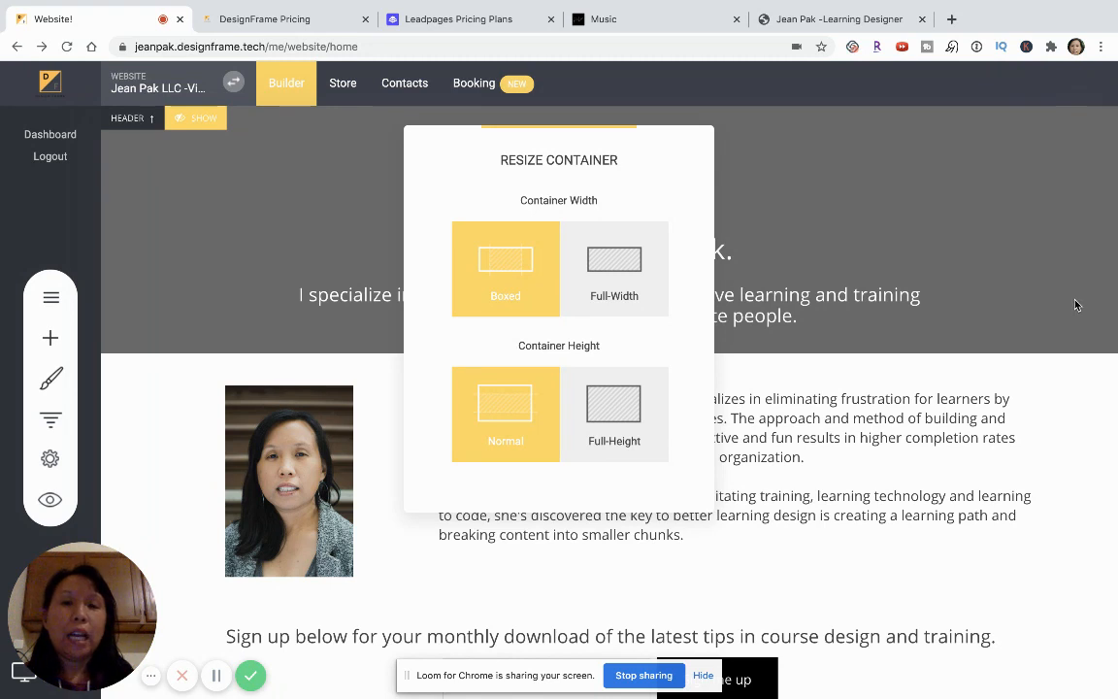
pyautogui.click(614, 276)
pyautogui.click(617, 412)
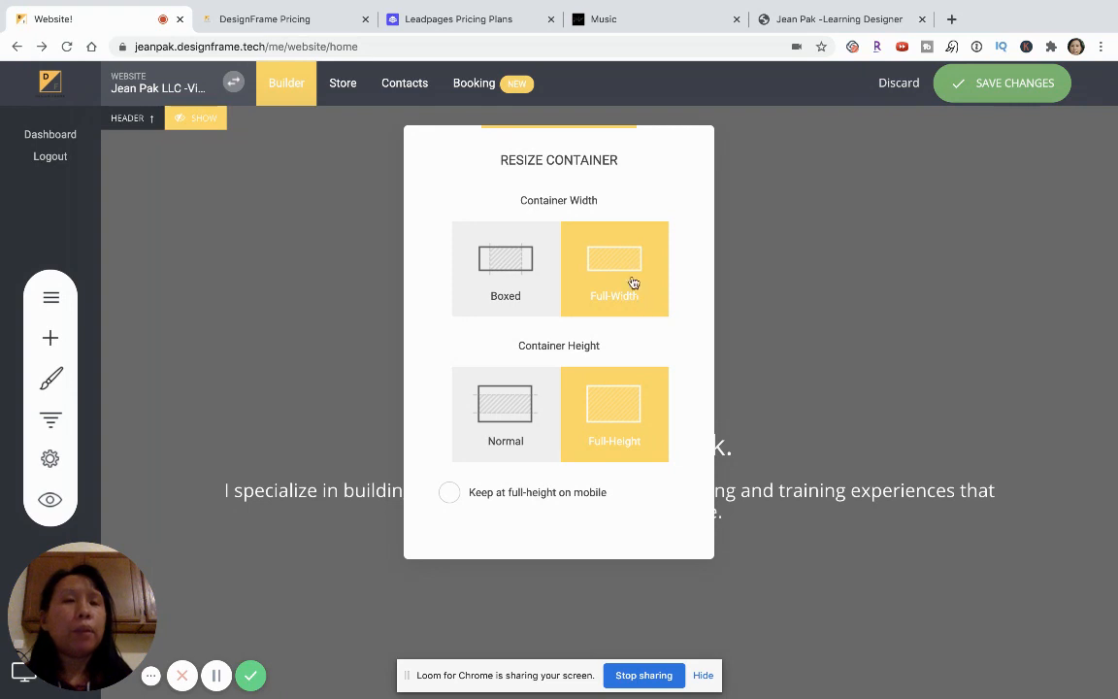
pyautogui.click(517, 271)
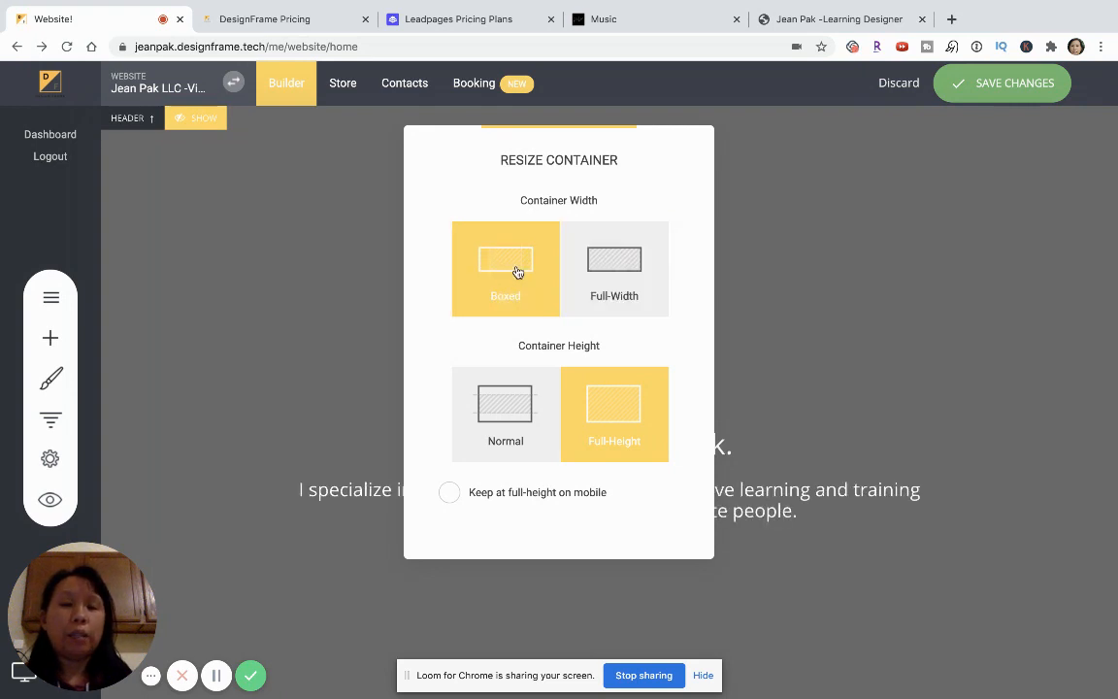
pyautogui.click(504, 417)
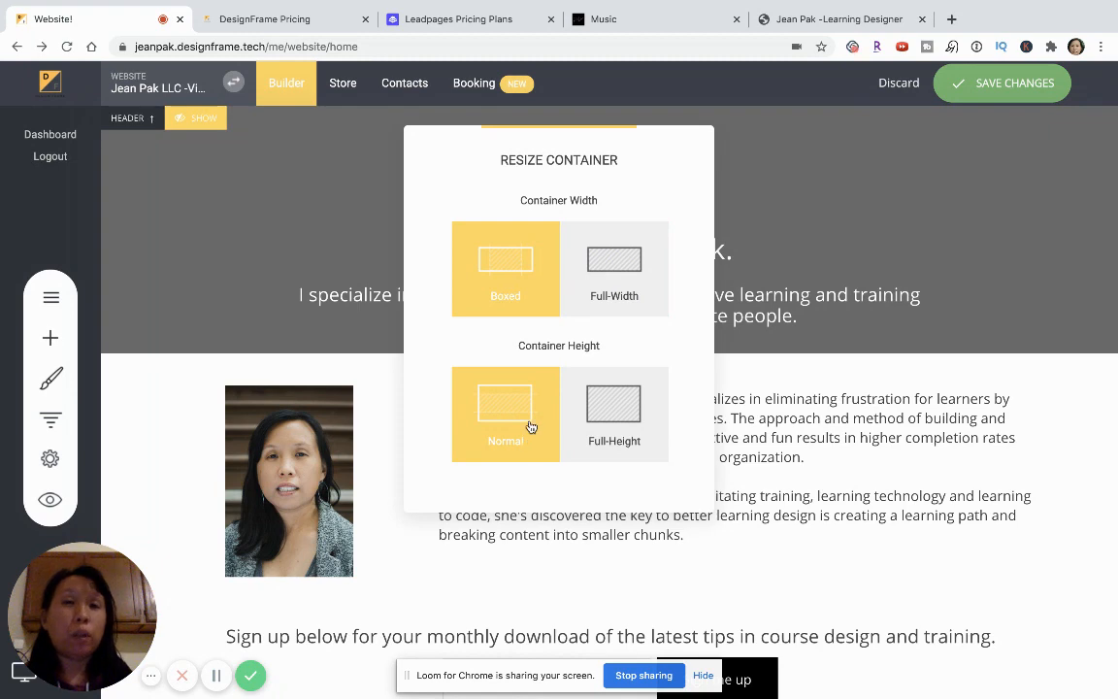
pyautogui.click(749, 387)
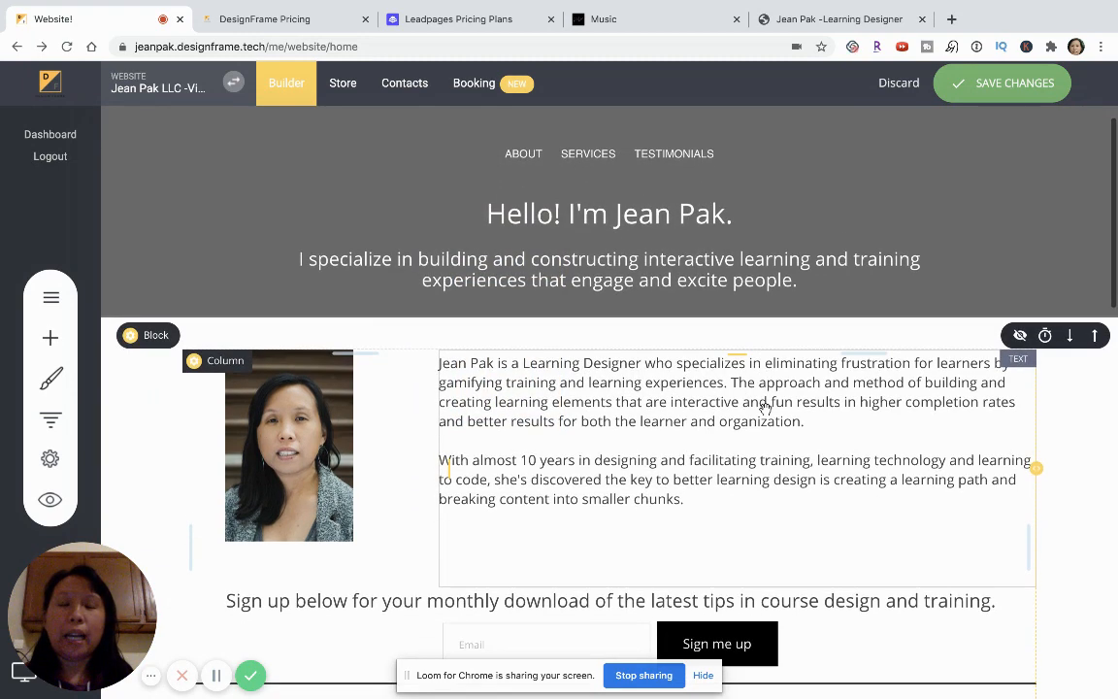
# Add a Text widget to the top block, beside the About, Services and Testimonials menu
pyautogui.scroll(1, 598, 242)
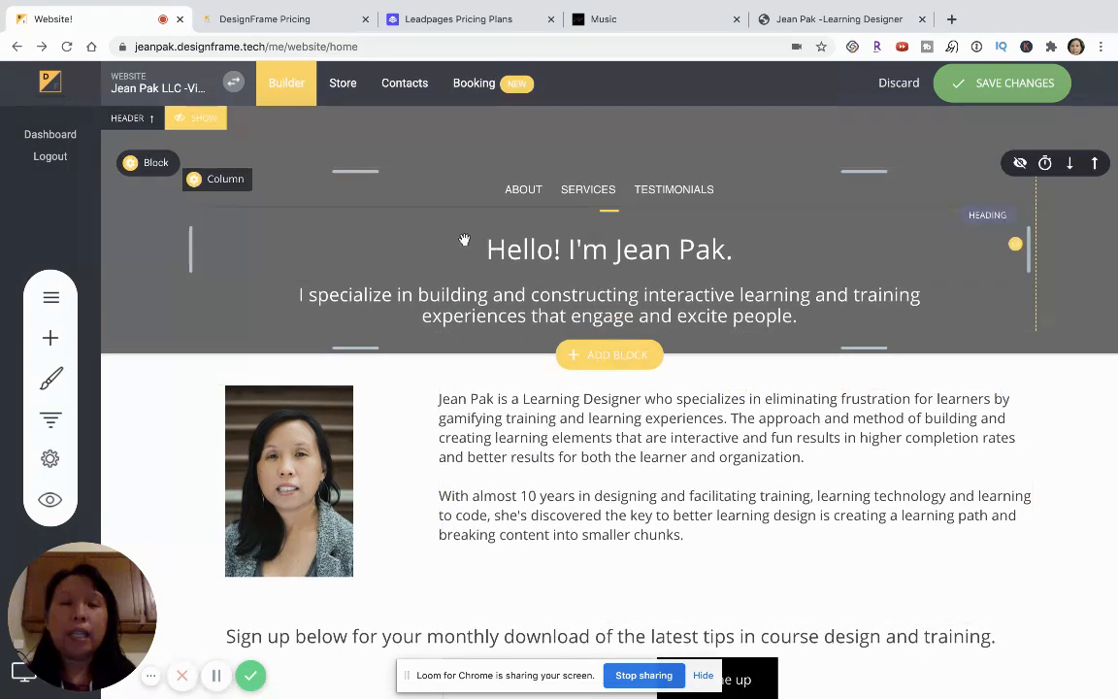
pyautogui.click(548, 252)
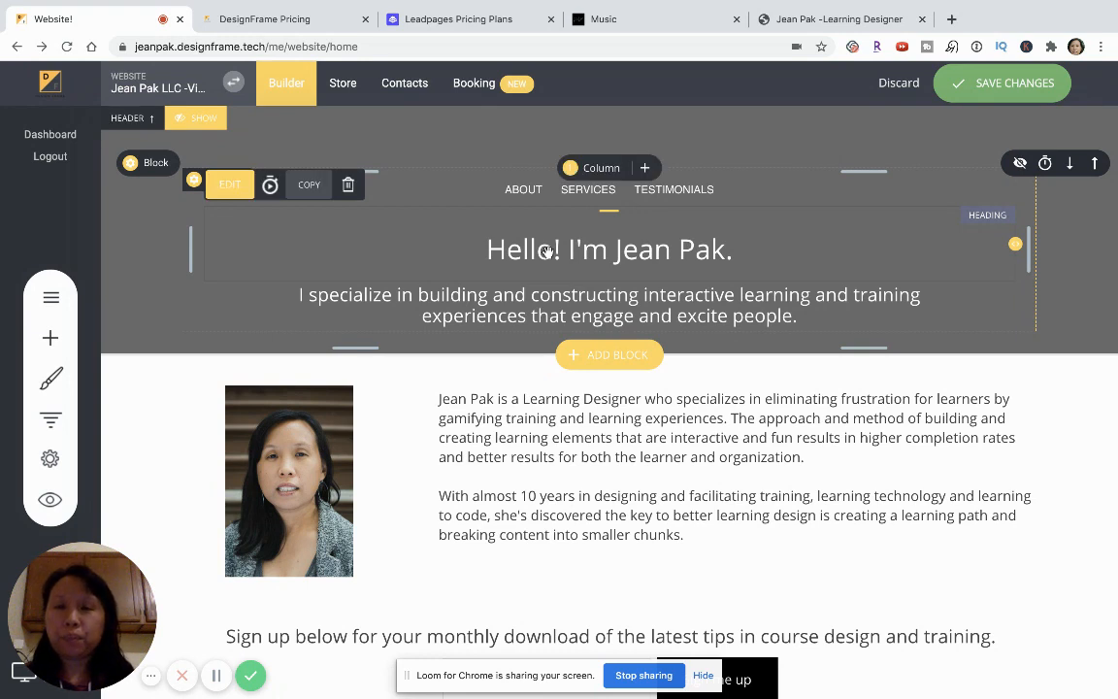
pyautogui.click(48, 341)
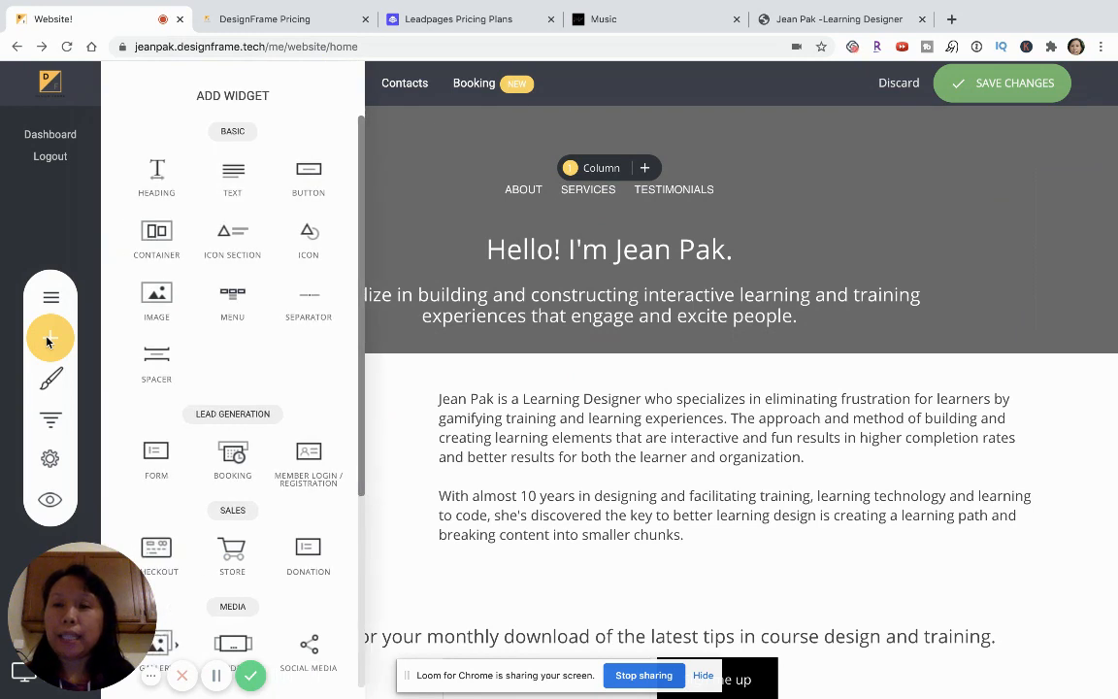
pyautogui.click(239, 188)
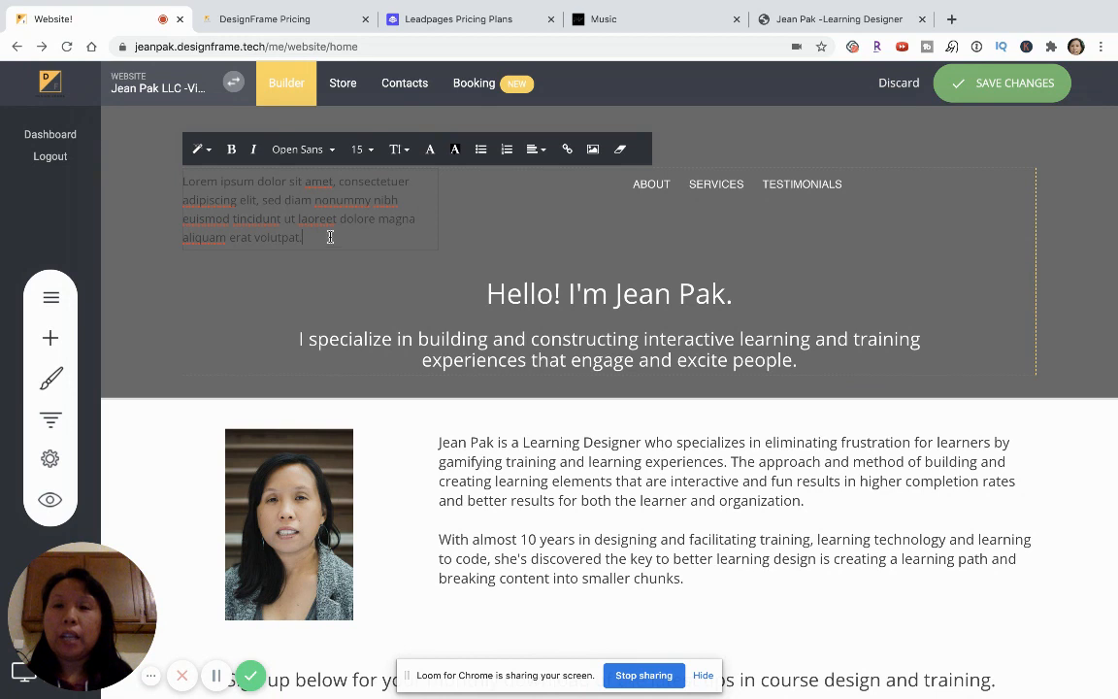
# Make all of the new widget's placeholder text bold and set its font to Roboto
pyautogui.moveTo(328, 237); pyautogui.dragTo(181, 190)
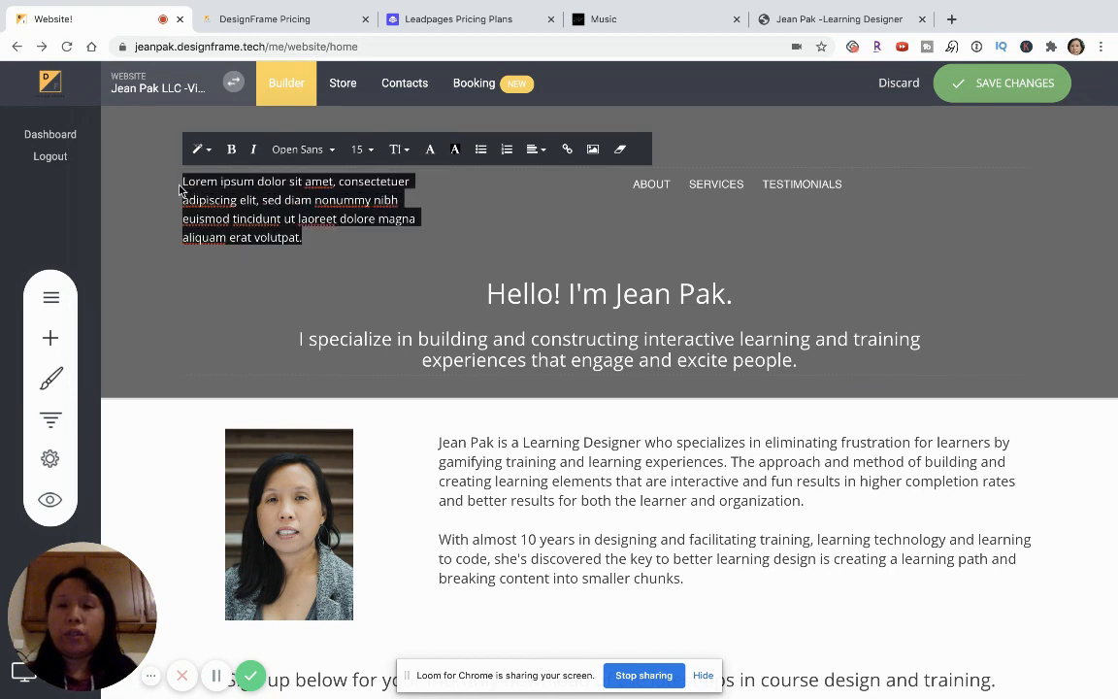
pyautogui.click(231, 149)
pyautogui.click(330, 150)
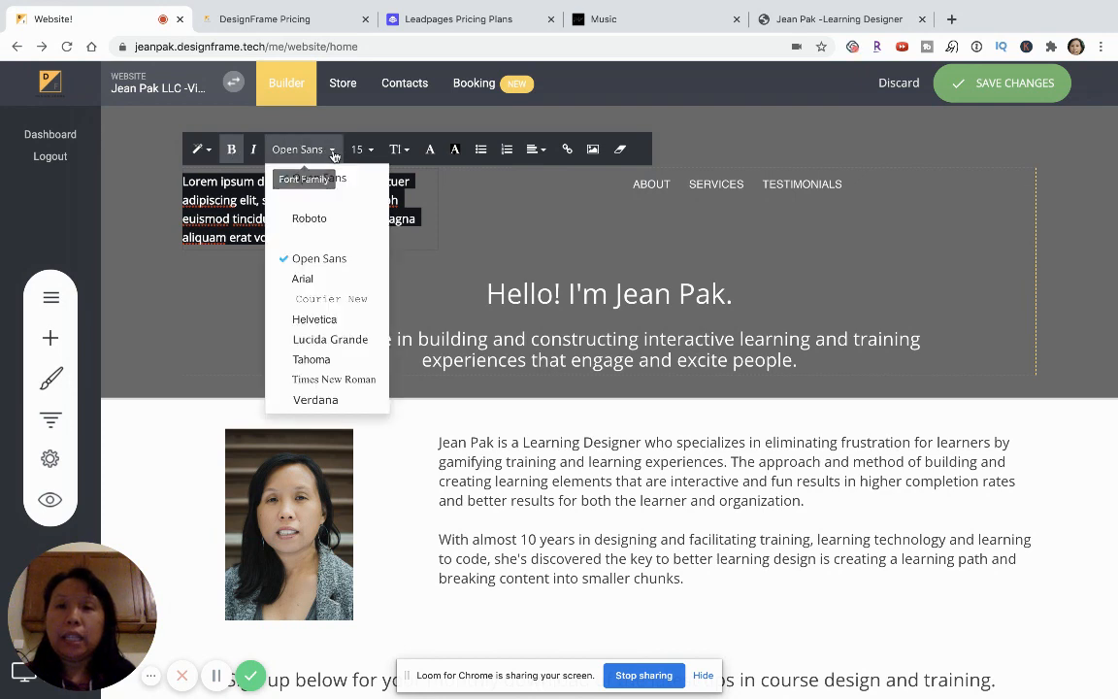
pyautogui.click(316, 219)
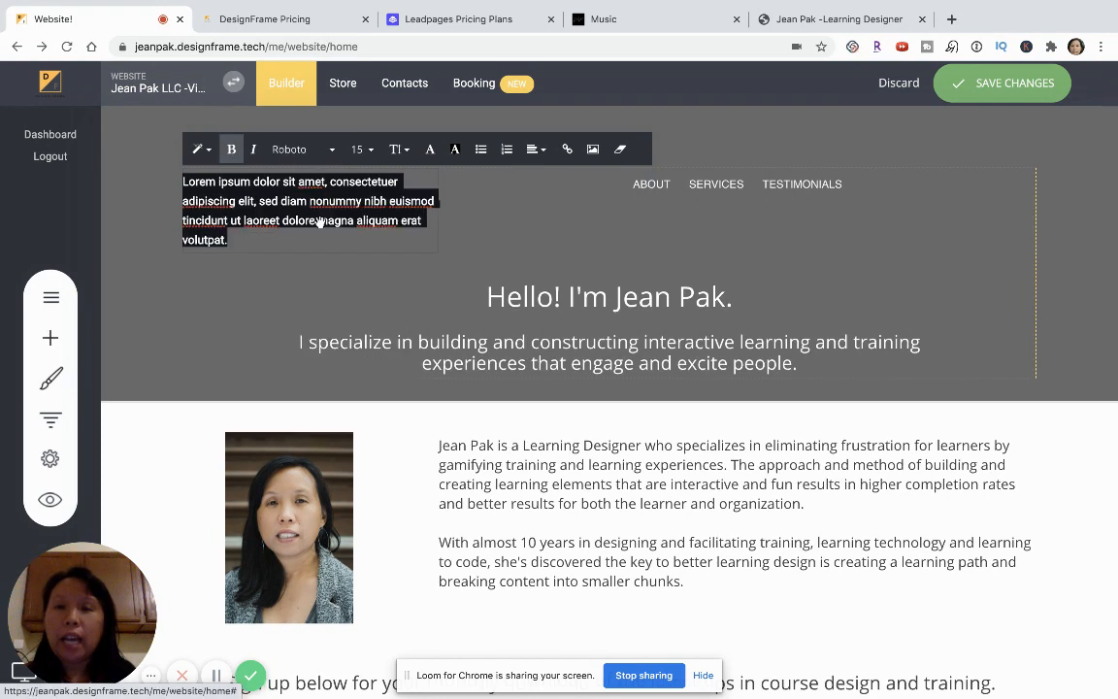
pyautogui.click(307, 160)
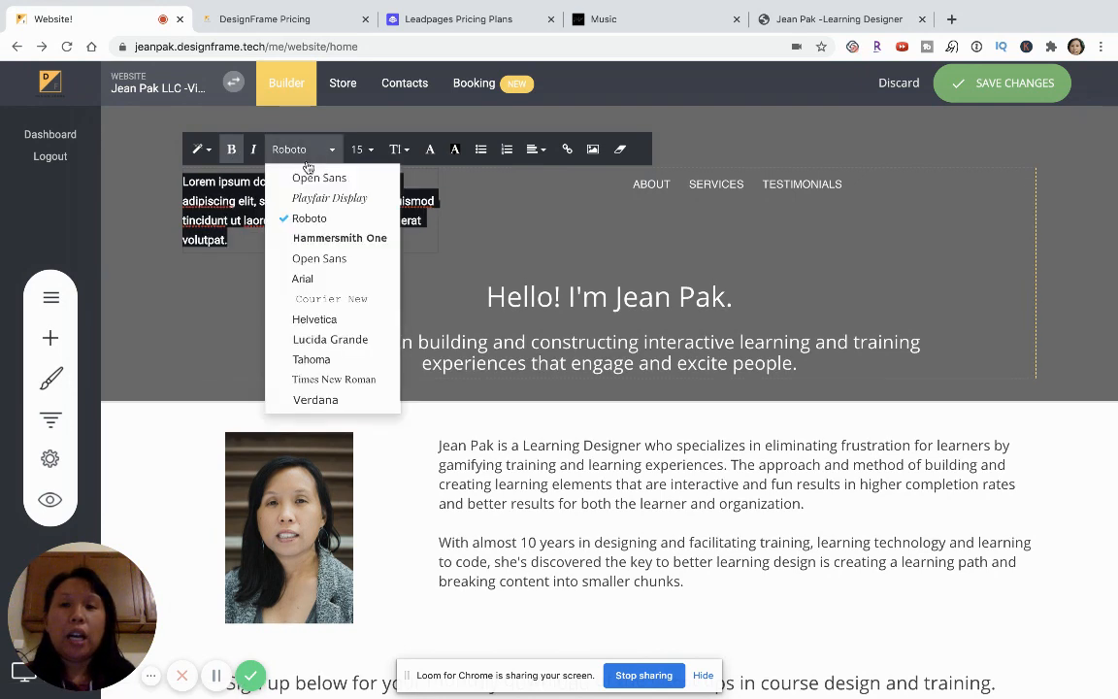
pyautogui.scroll(-10, 304, 309)
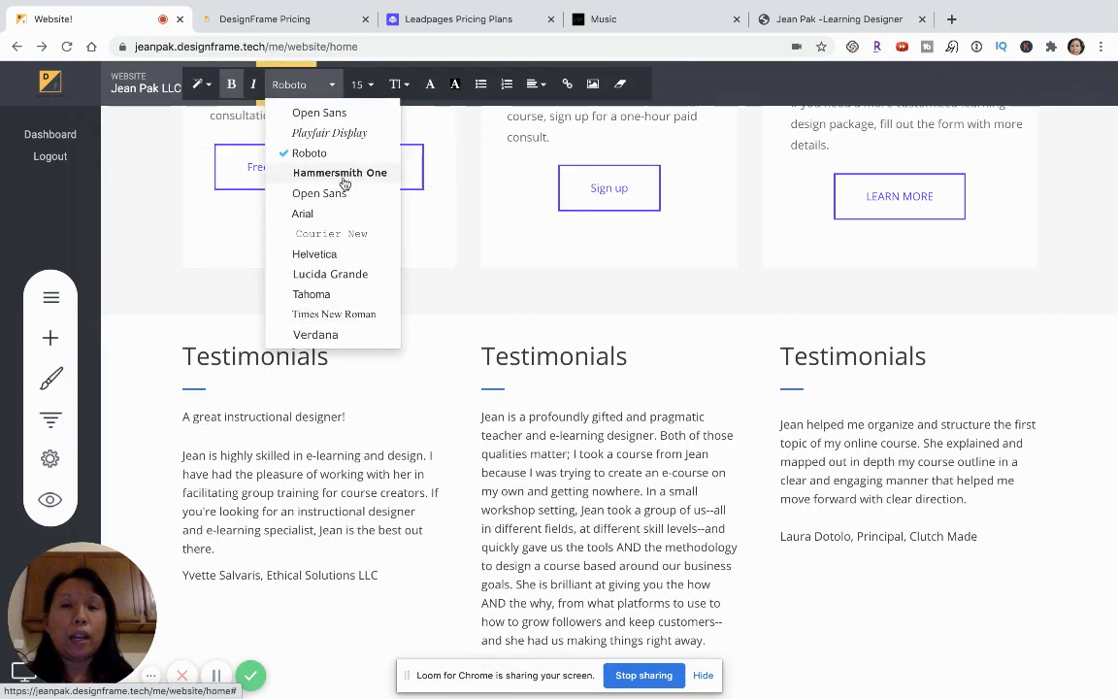
pyautogui.scroll(10, 205, 219)
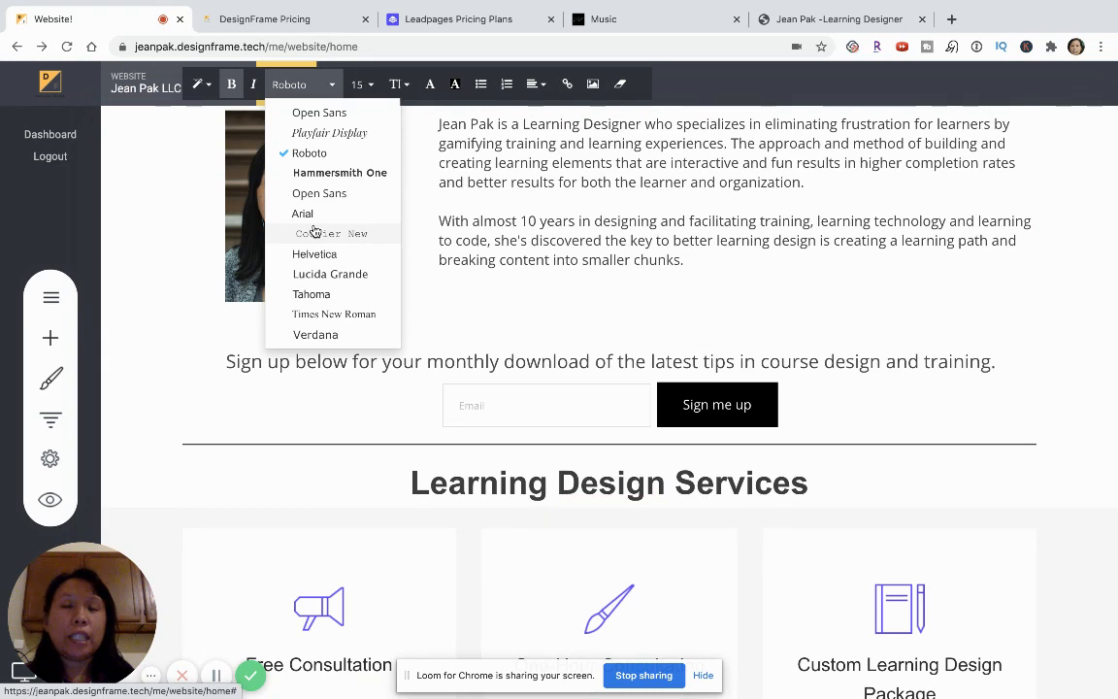
pyautogui.scroll(1, 473, 236)
pyautogui.scroll(8, 473, 236)
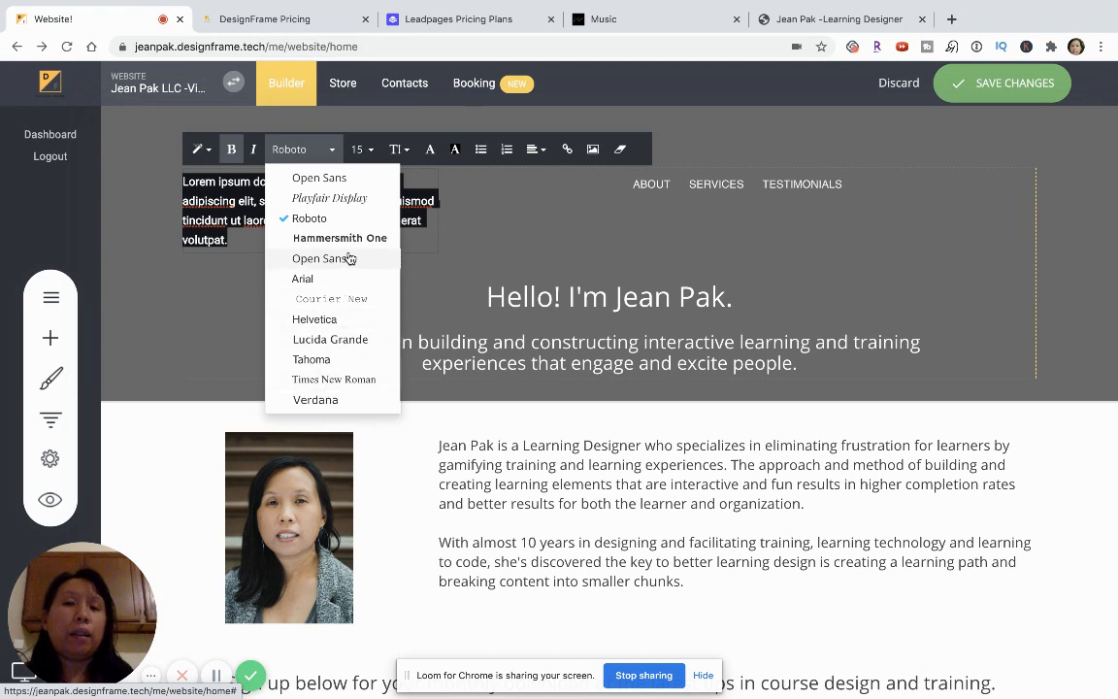
pyautogui.click(432, 190)
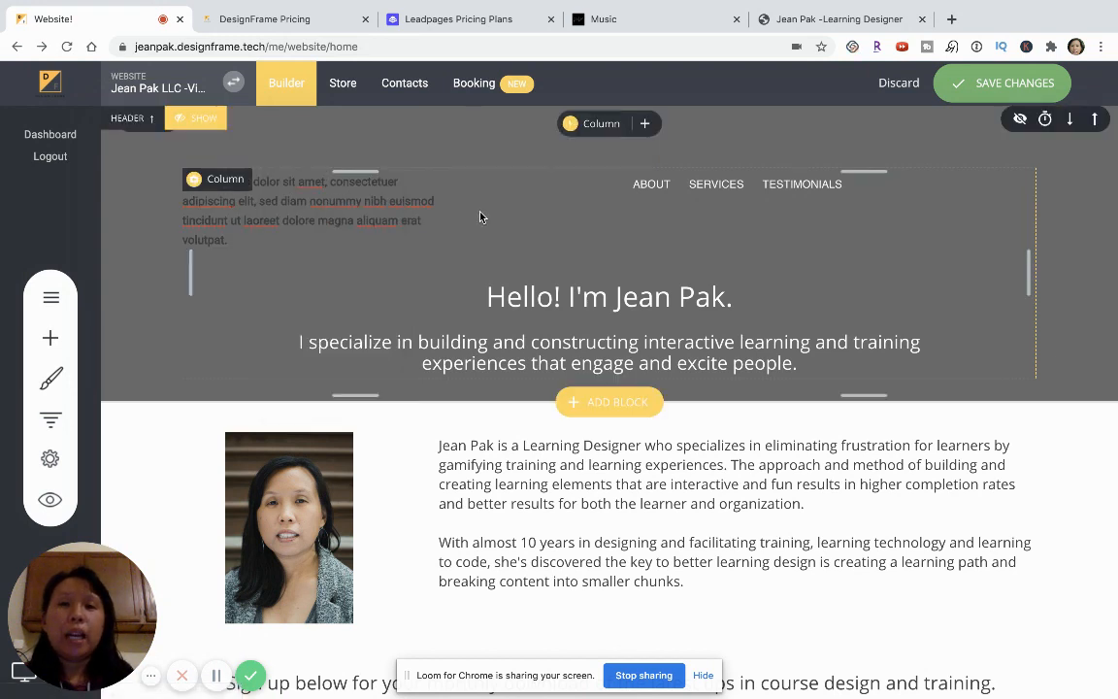
# Replace the placeholder text with "Welcome to my website, check out my YouTbue Channel."
pyautogui.click(288, 198)
pyautogui.click(260, 189)
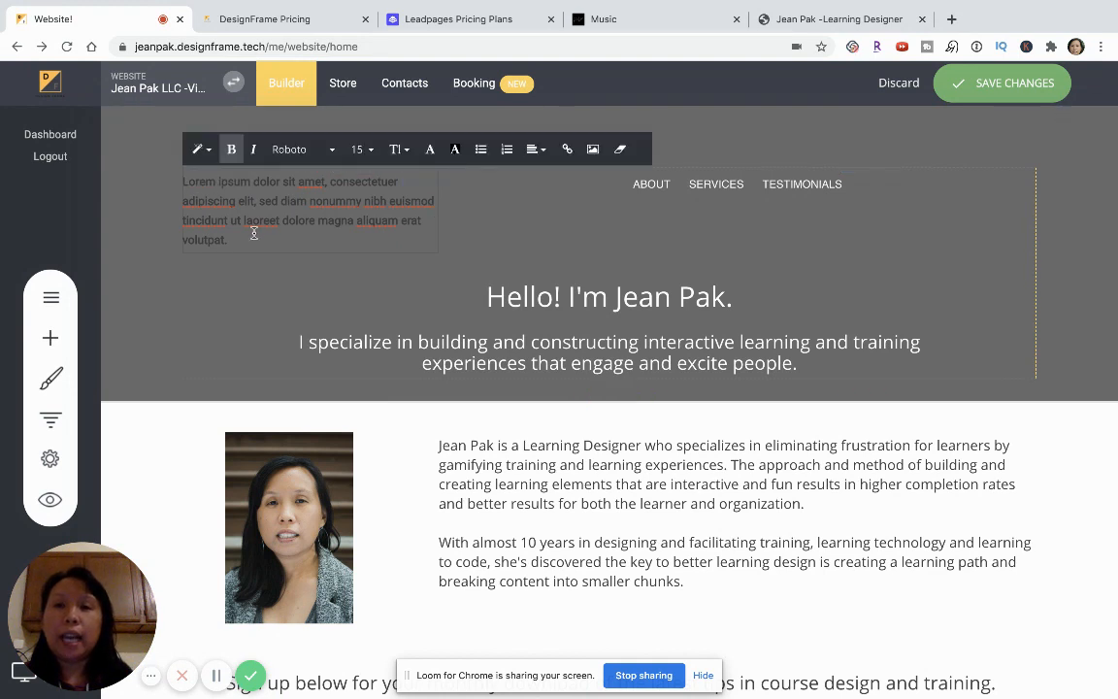
pyautogui.moveTo(253, 235); pyautogui.dragTo(182, 178)
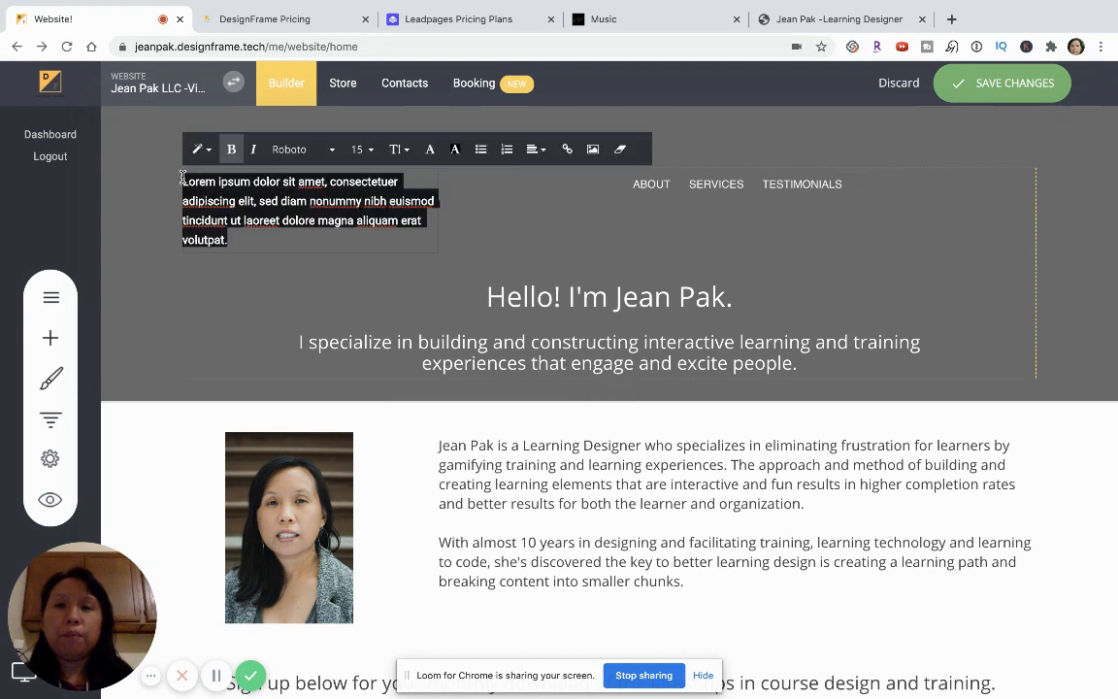
pyautogui.write('Welcome to m')
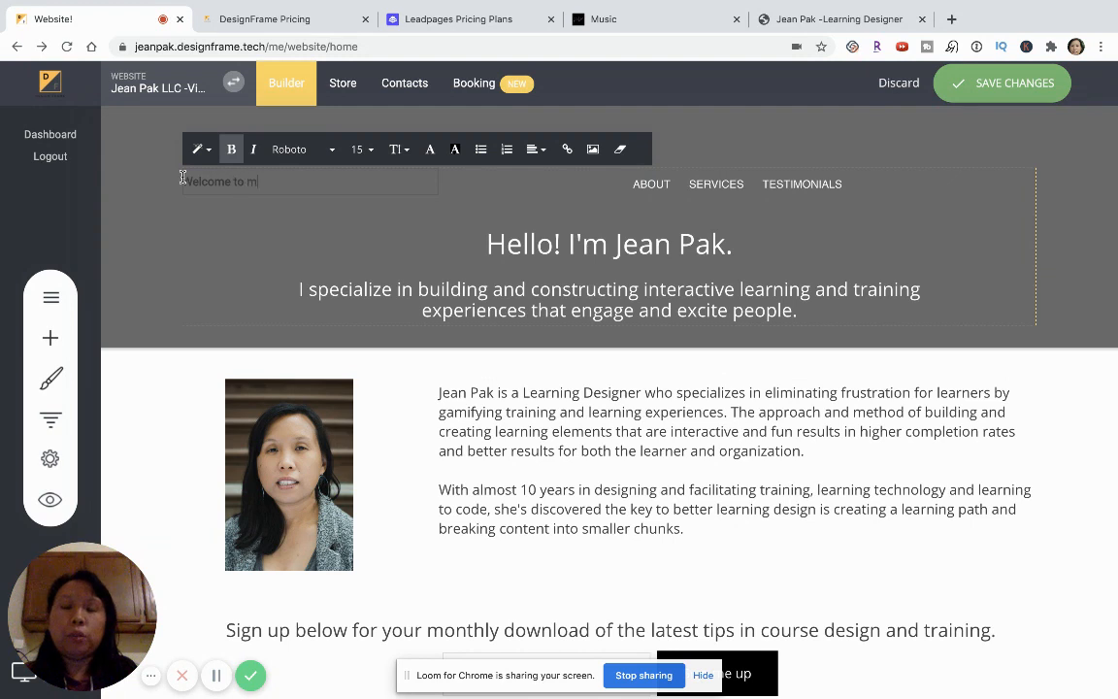
pyautogui.write('y website, ')
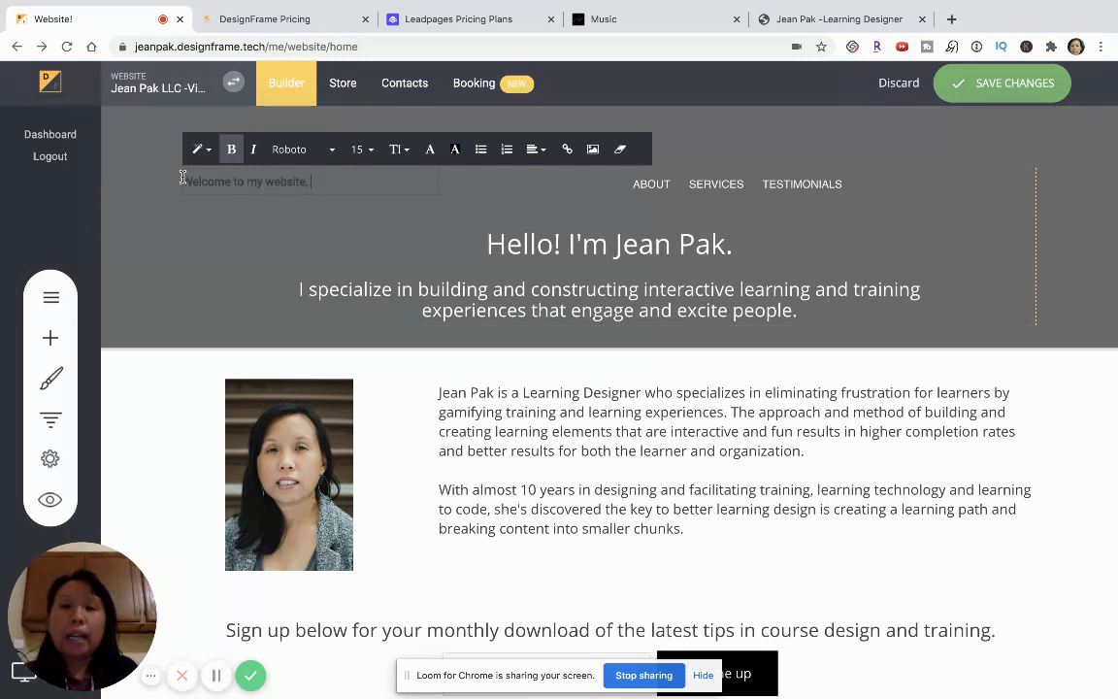
pyautogui.write('check out my You')
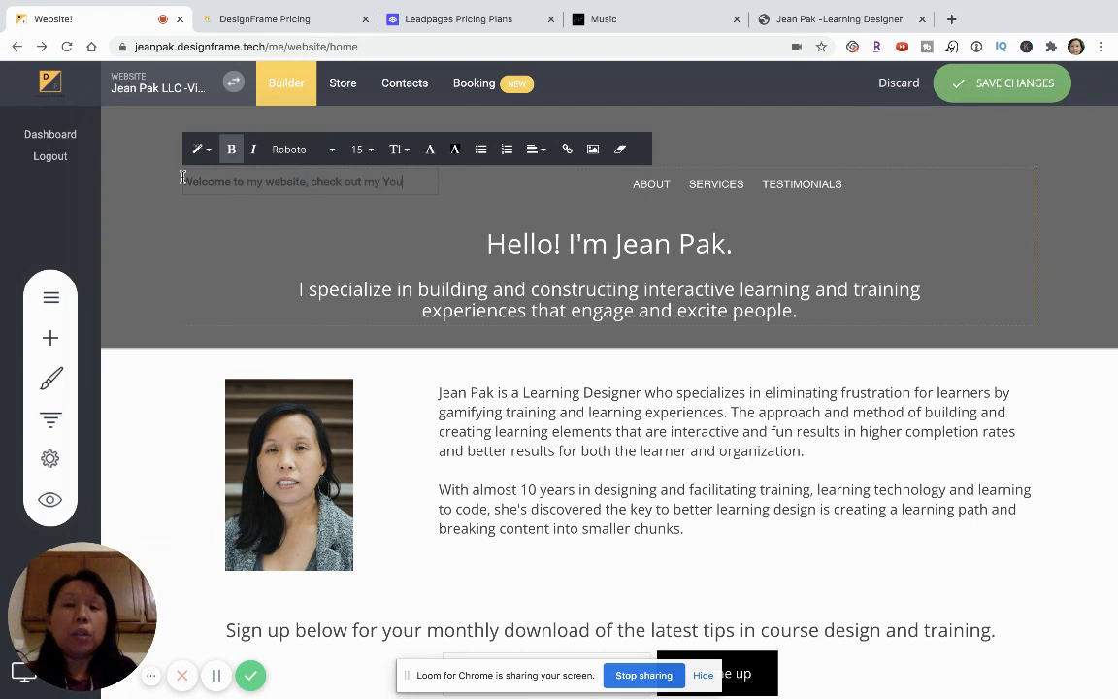
pyautogui.write('Tube Channel')
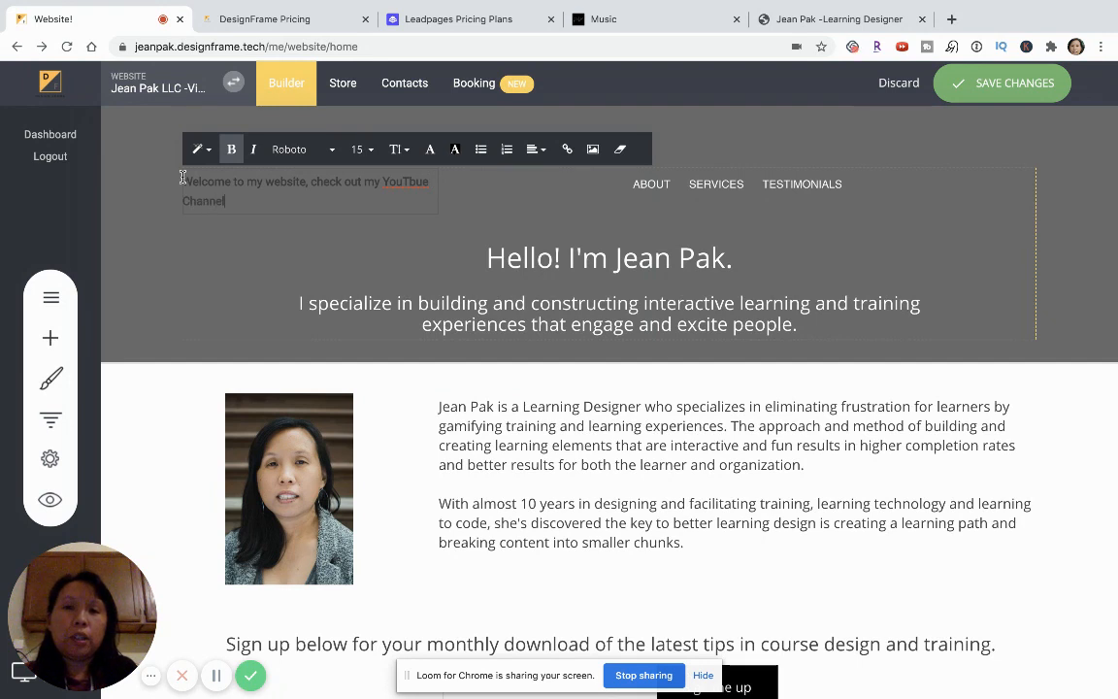
pyautogui.write('.')
# Link the word "YouTbue" in the welcome text to the external URL youtube.com with the caption "YouTube"
pyautogui.moveTo(385, 181); pyautogui.dragTo(434, 182)
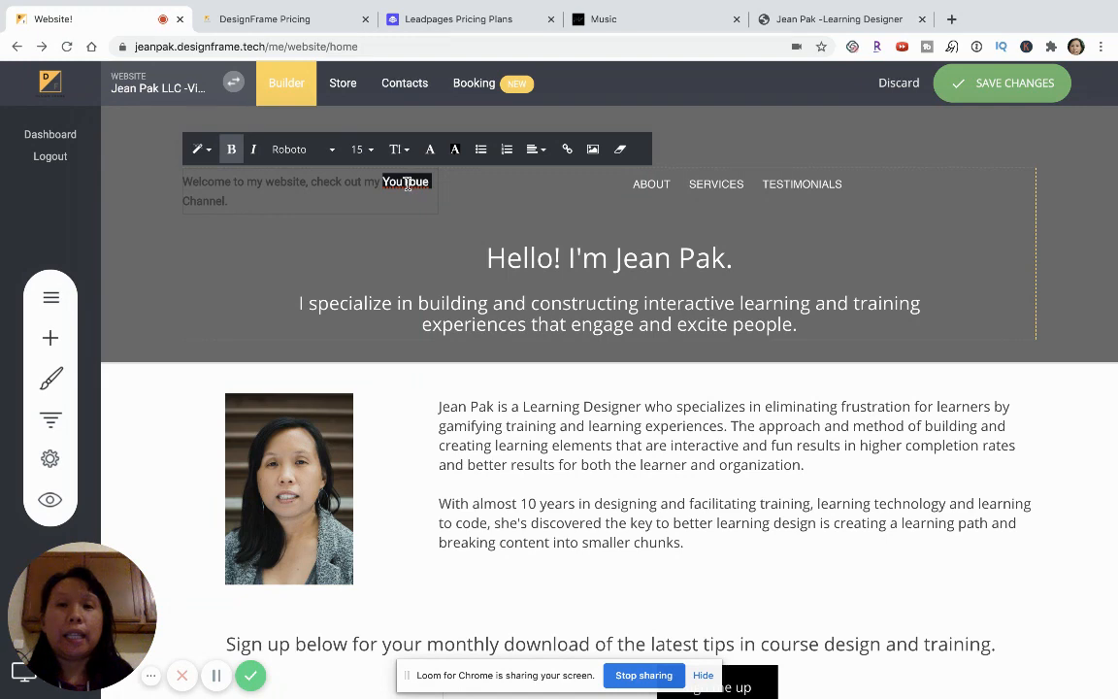
pyautogui.click(566, 148)
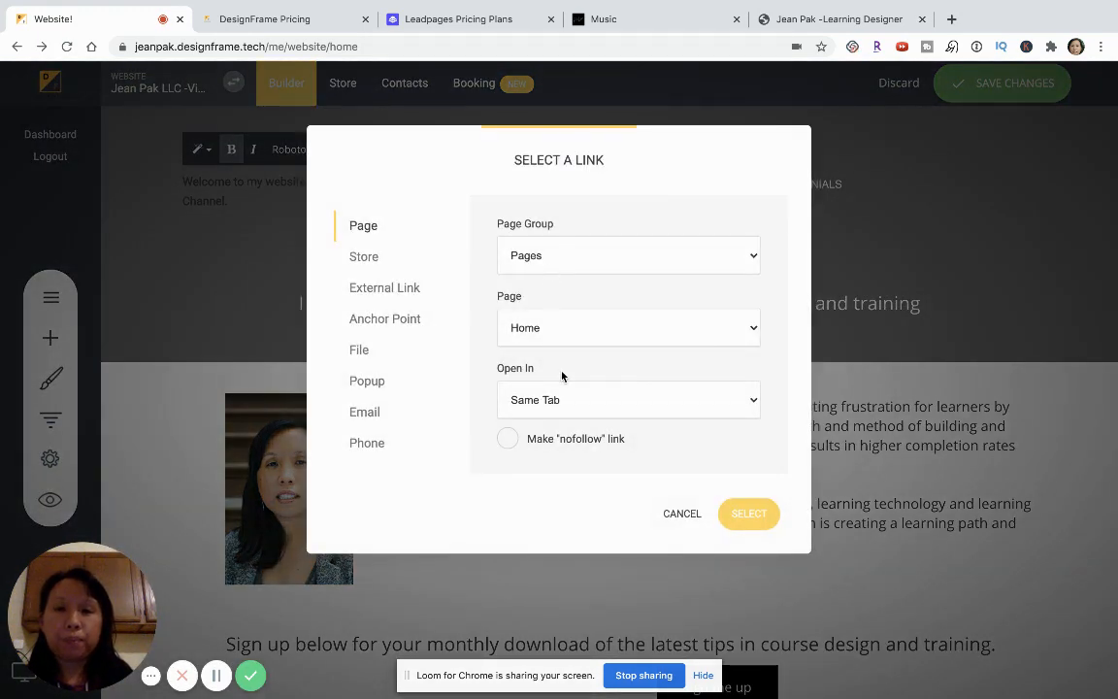
pyautogui.click(399, 289)
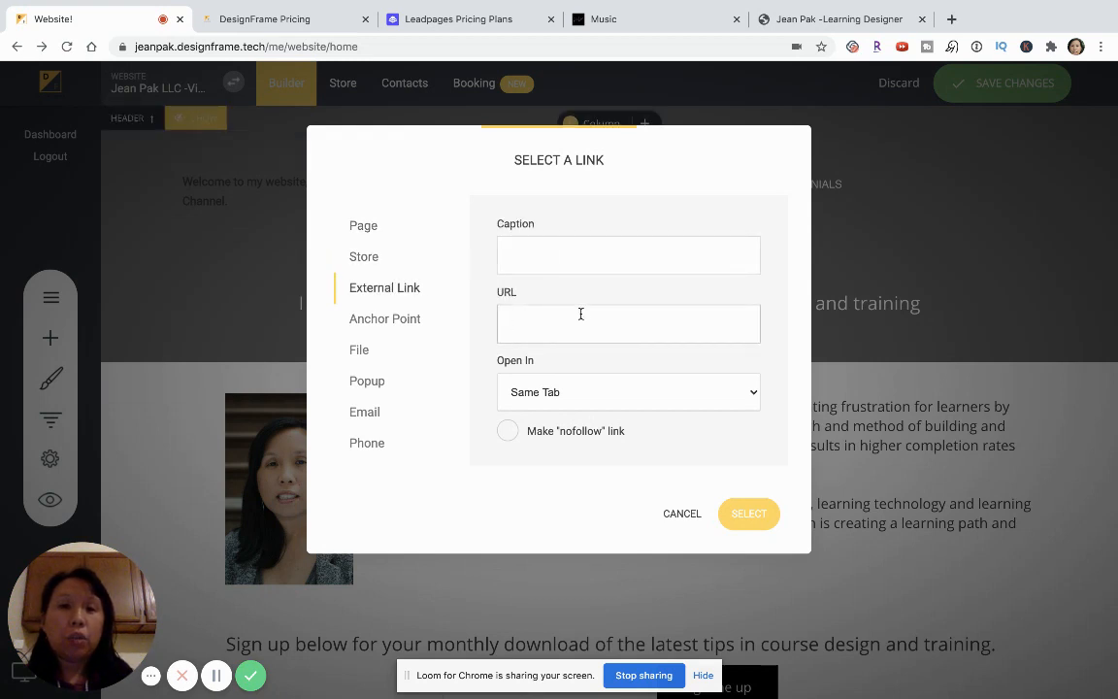
pyautogui.click(574, 269)
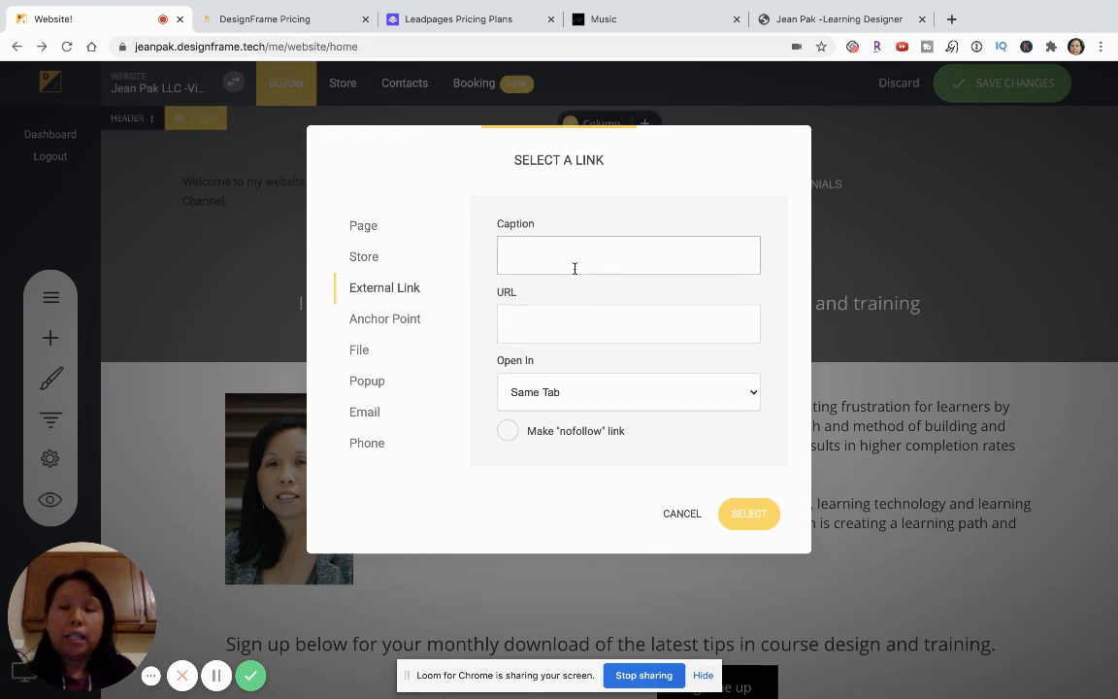
pyautogui.write('YouTube')
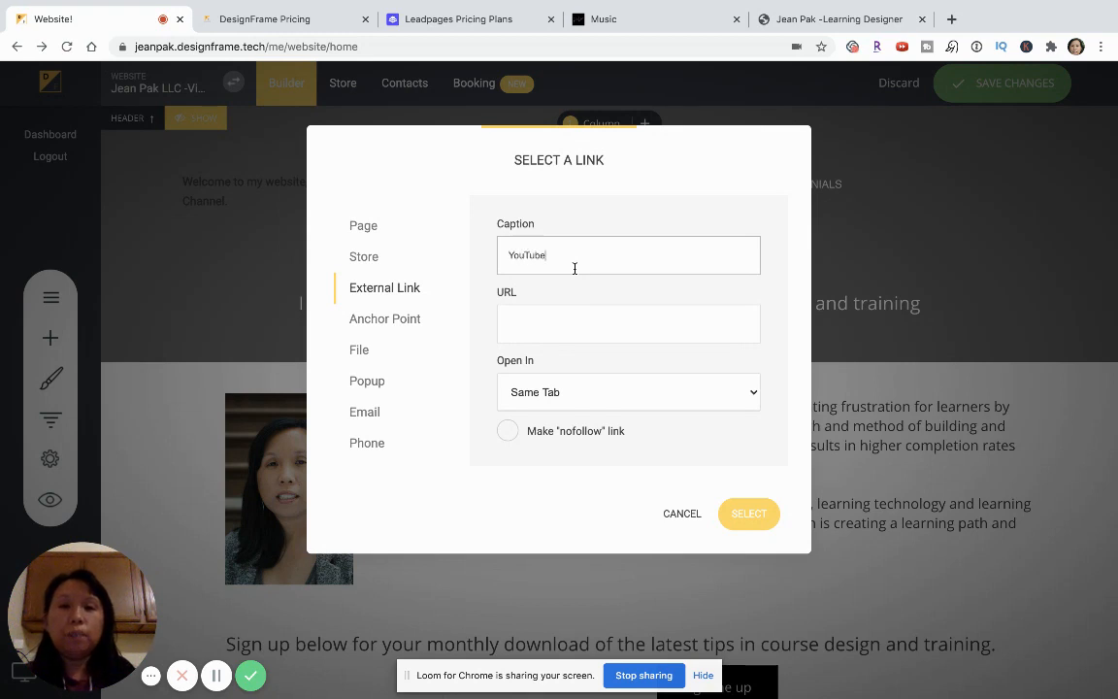
pyautogui.click(602, 325)
pyautogui.write('youtube.com')
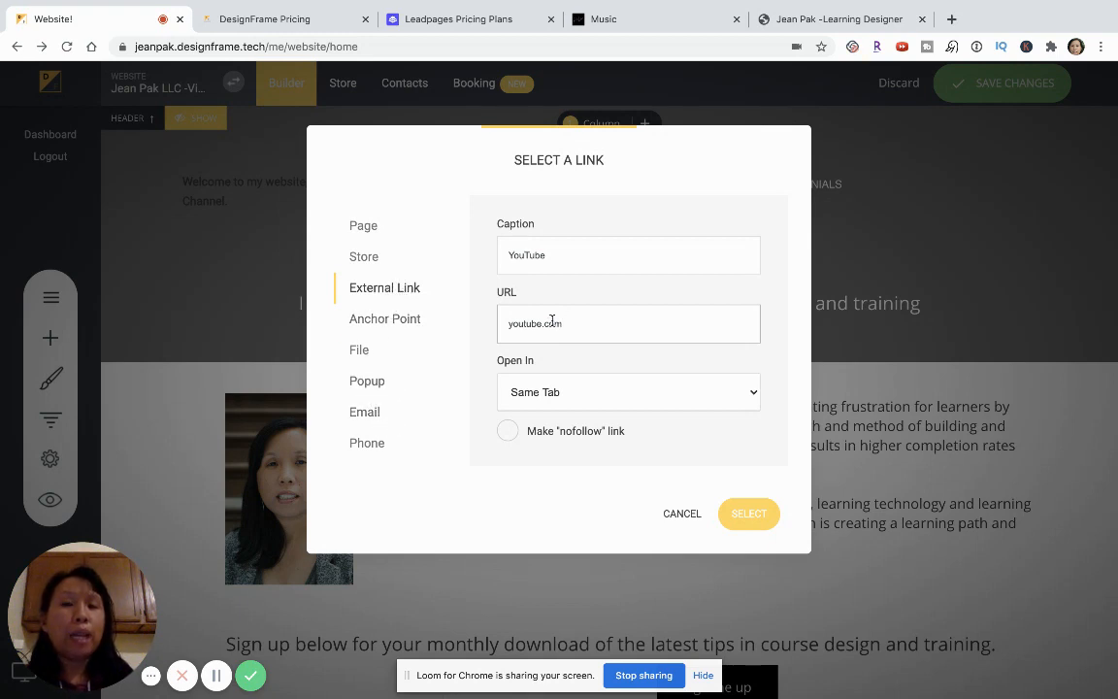
pyautogui.click(763, 511)
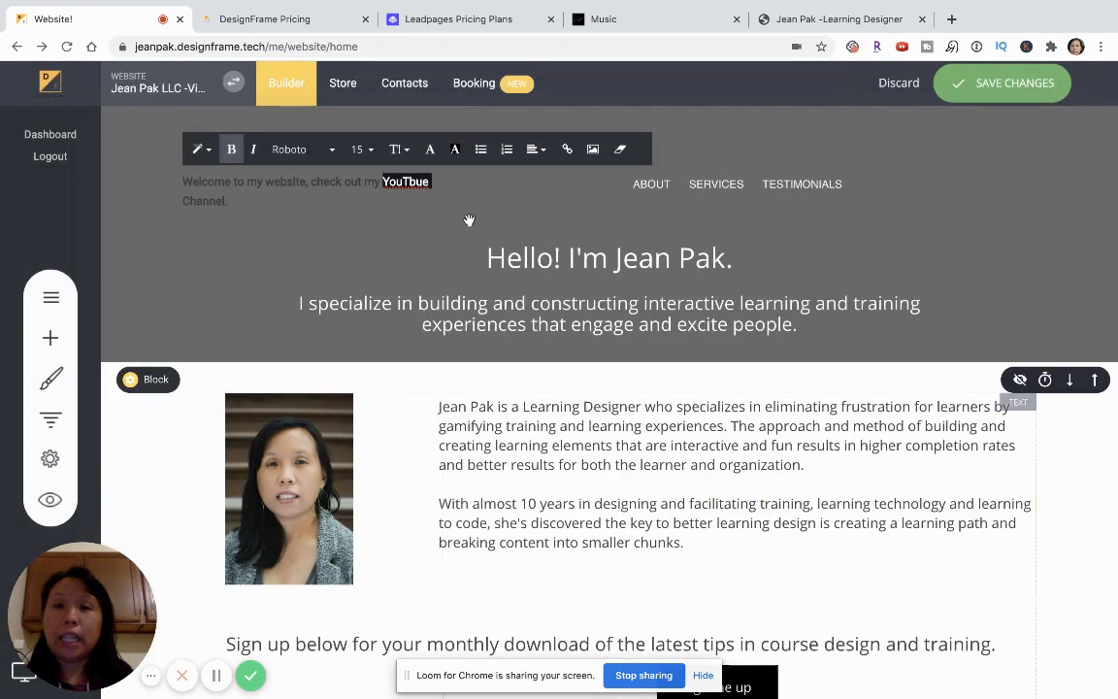
pyautogui.click(433, 219)
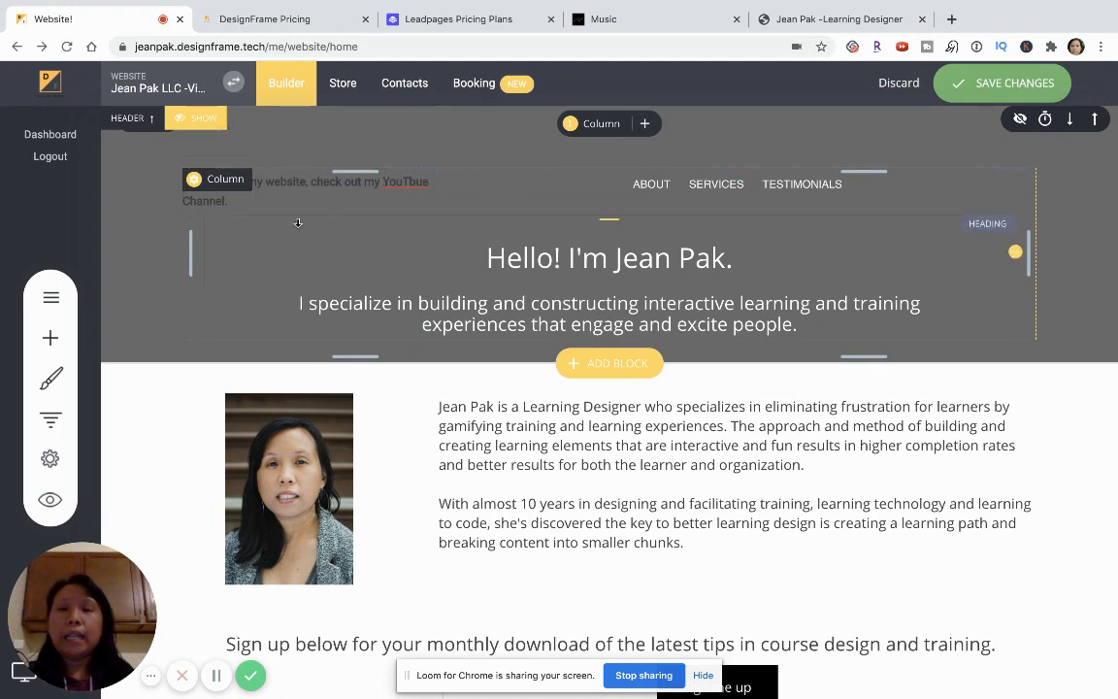
# Append "fdfdaf" to the welcome text and give that word the teal background color #028090
pyautogui.moveTo(276, 175)
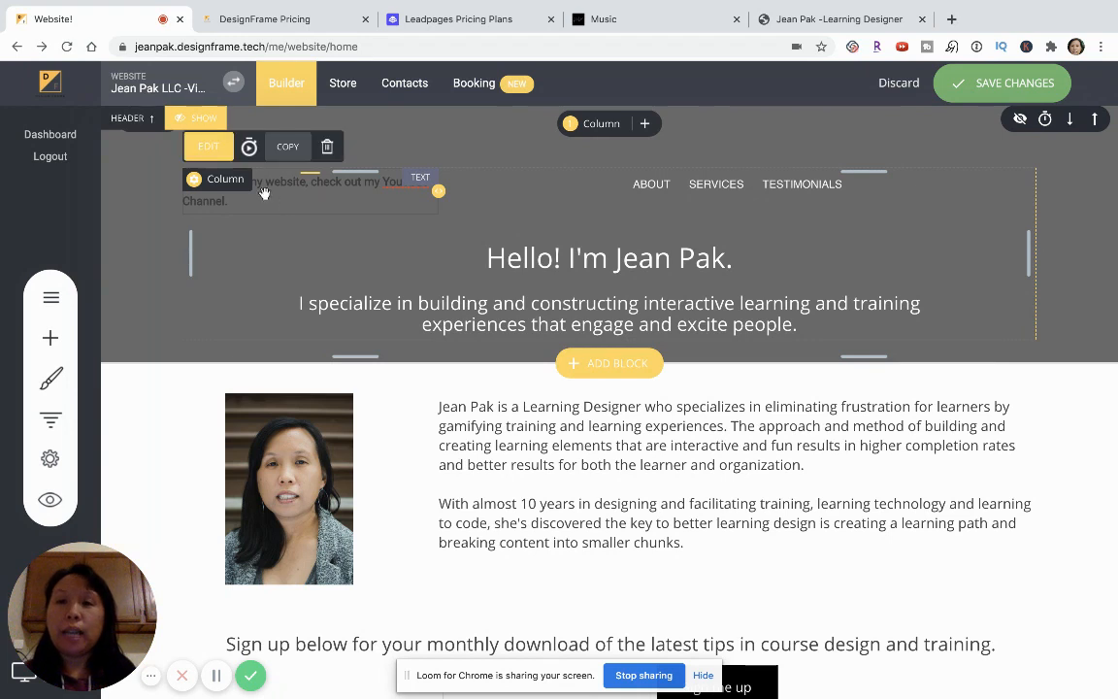
pyautogui.click(210, 147)
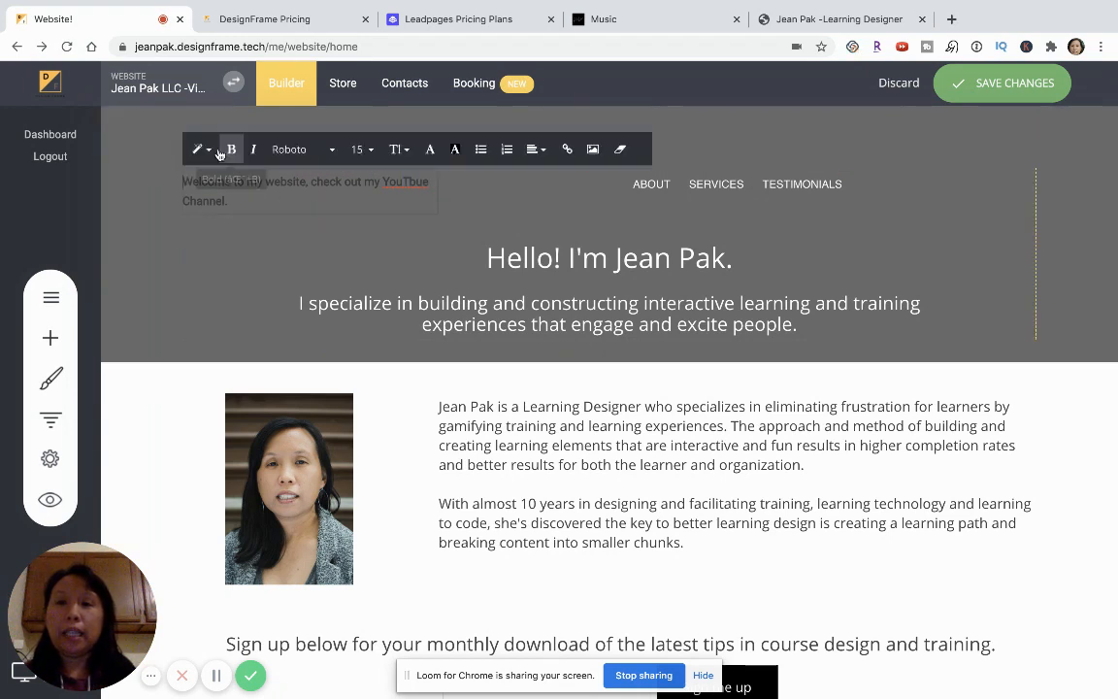
pyautogui.write('fdfdaf')
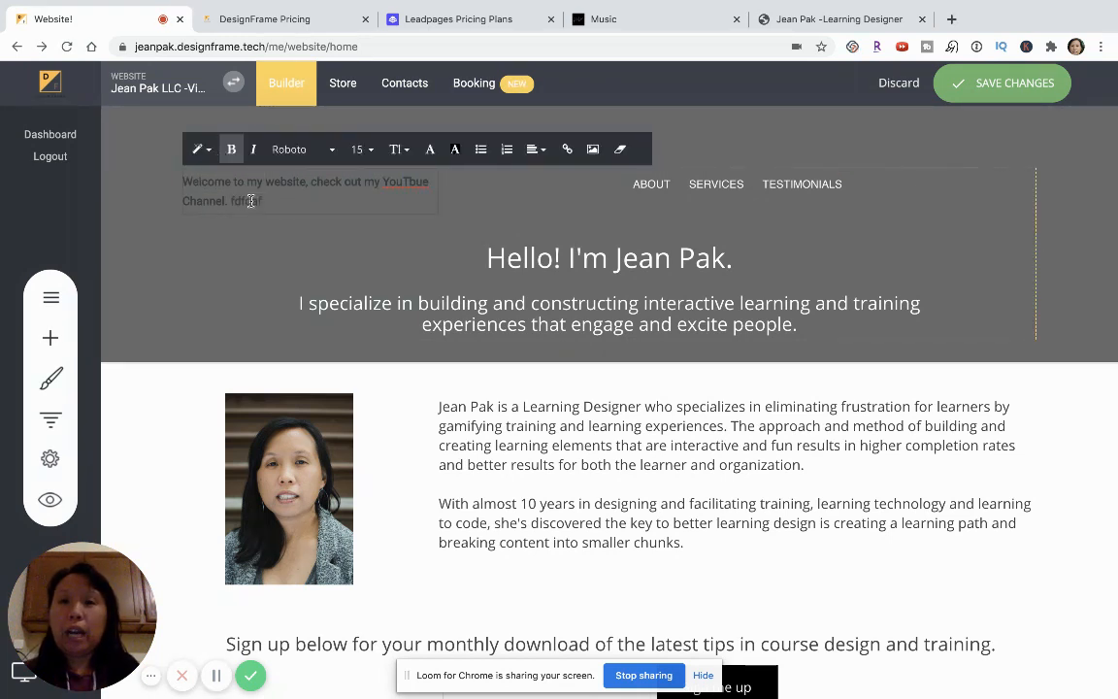
pyautogui.moveTo(263, 201); pyautogui.dragTo(231, 199)
pyautogui.click(454, 149)
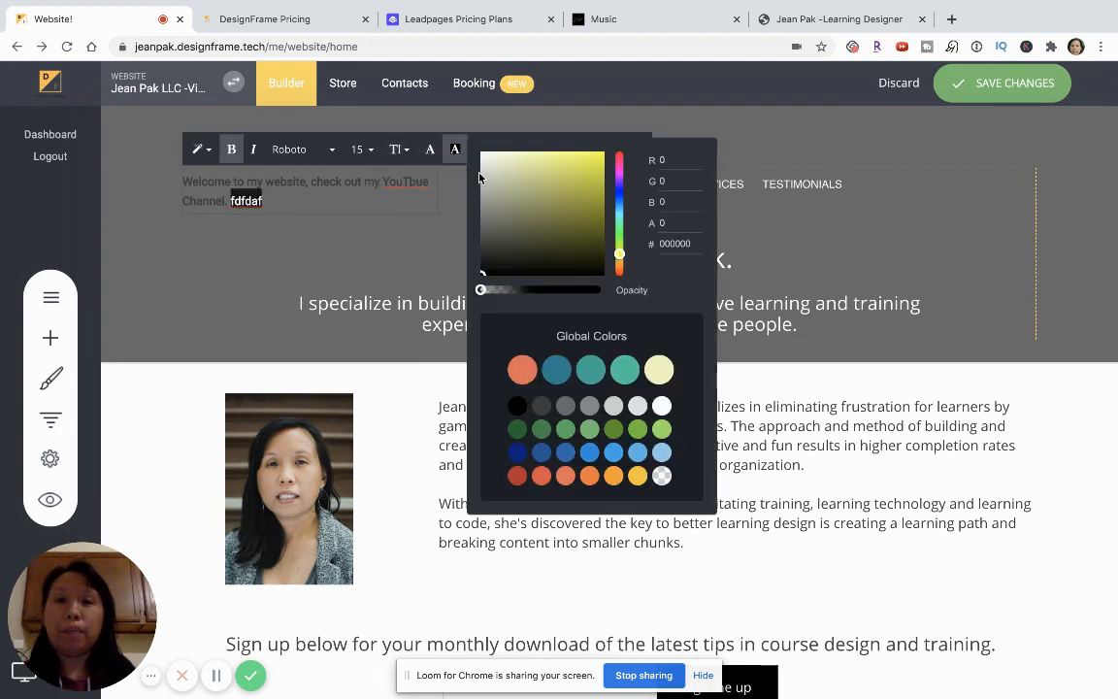
pyautogui.click(559, 370)
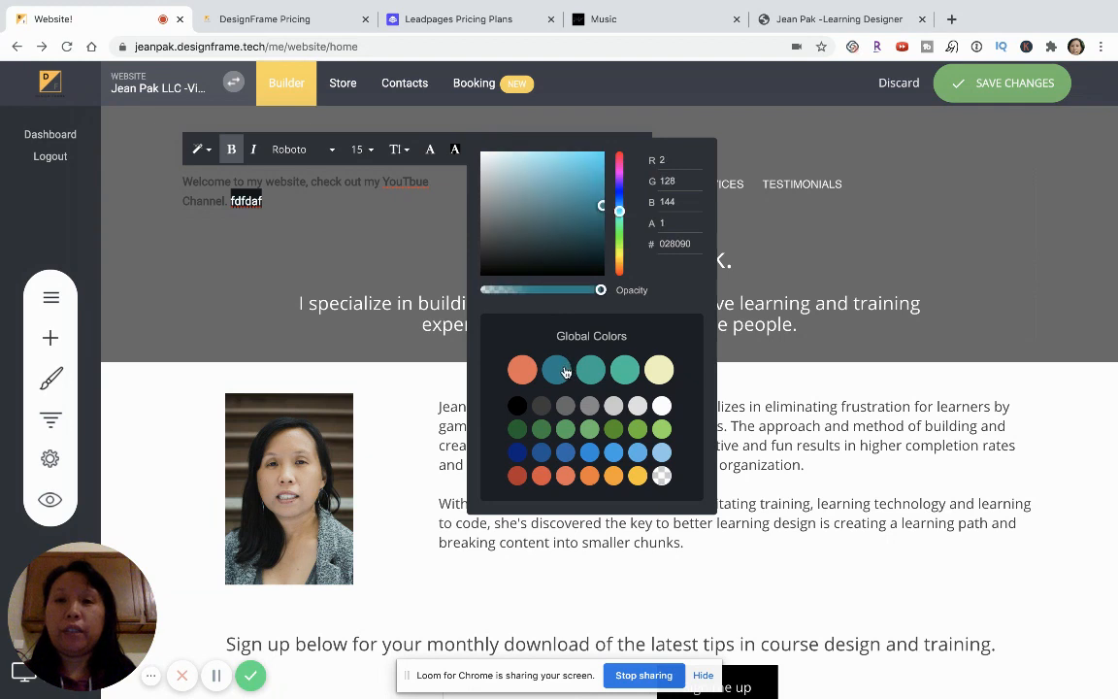
pyautogui.click(295, 280)
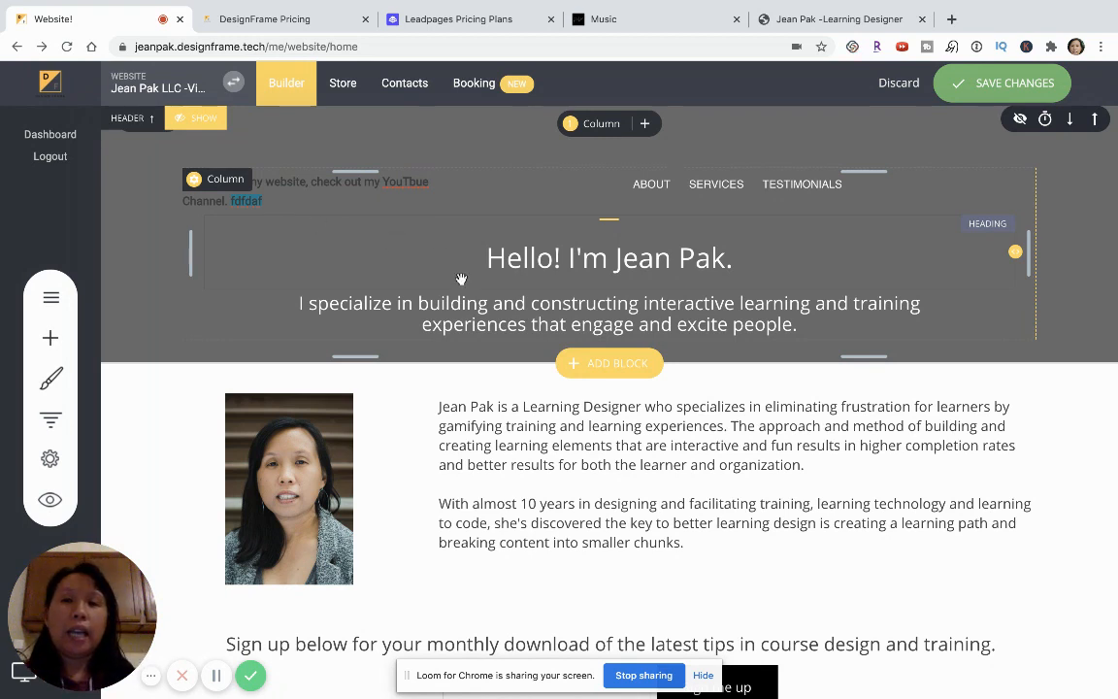
# Discard all unsaved changes to the home page
pyautogui.click(899, 85)
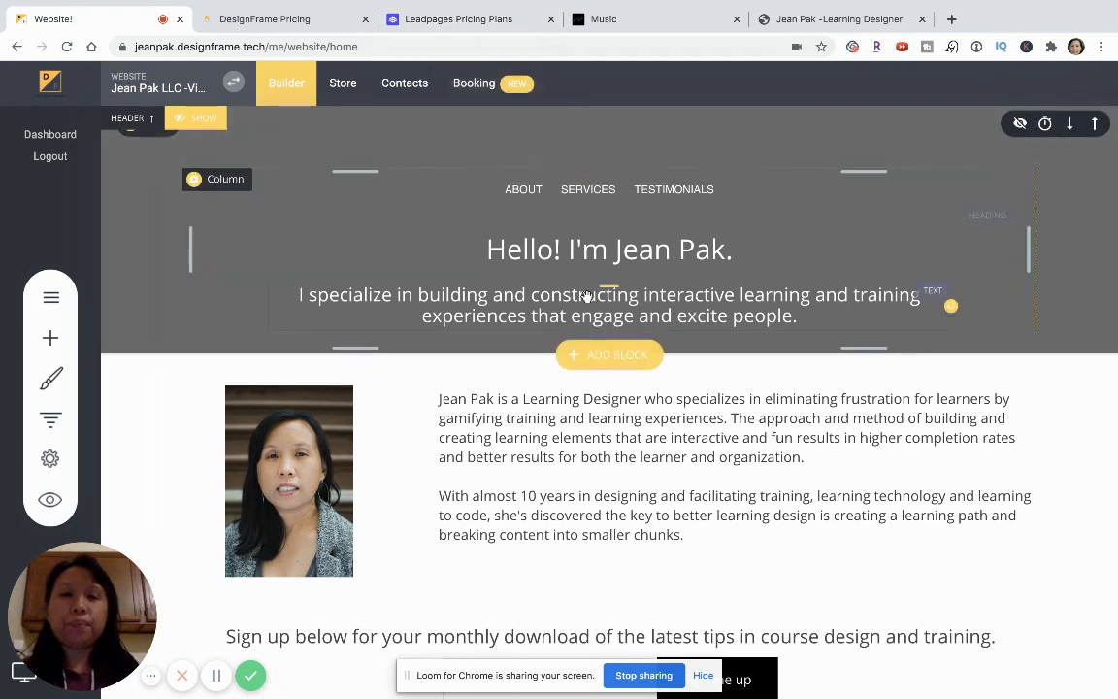
# Examine the available widgets and the editing controls of the top block's heading and introductory text
pyautogui.click(471, 243)
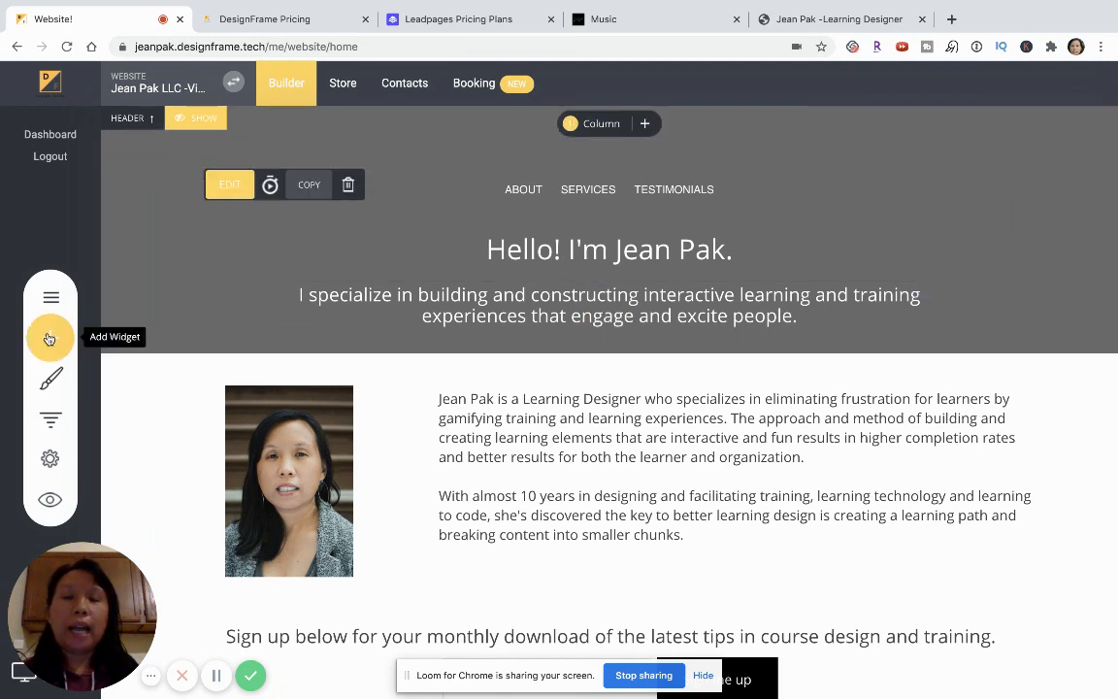
pyautogui.click(443, 243)
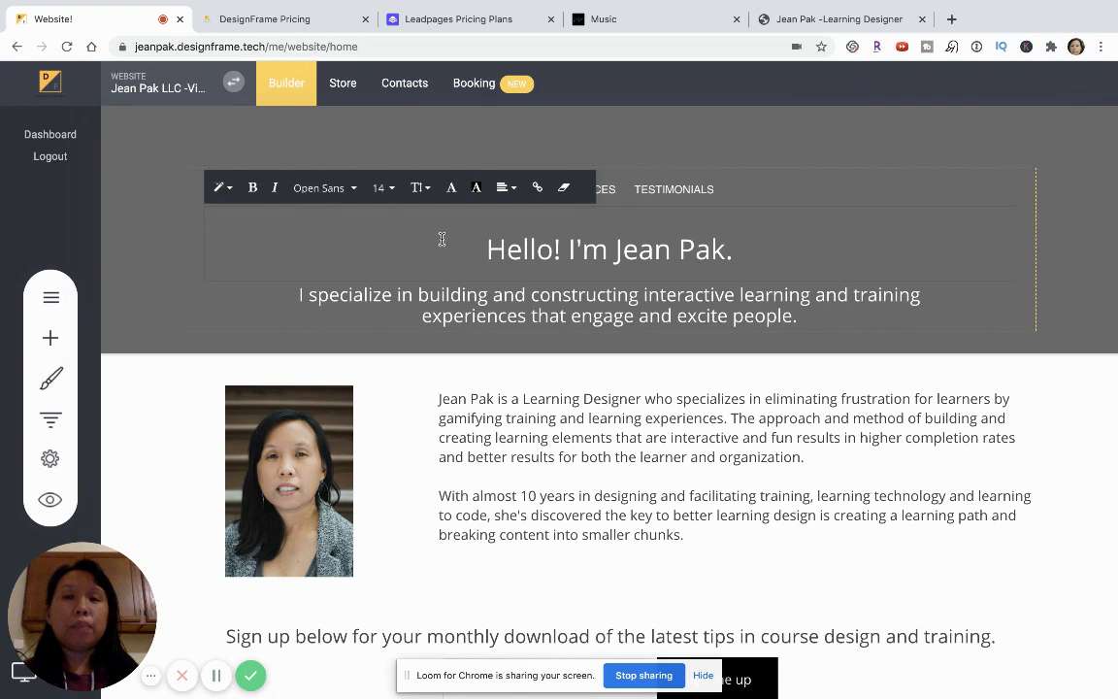
pyautogui.click(50, 337)
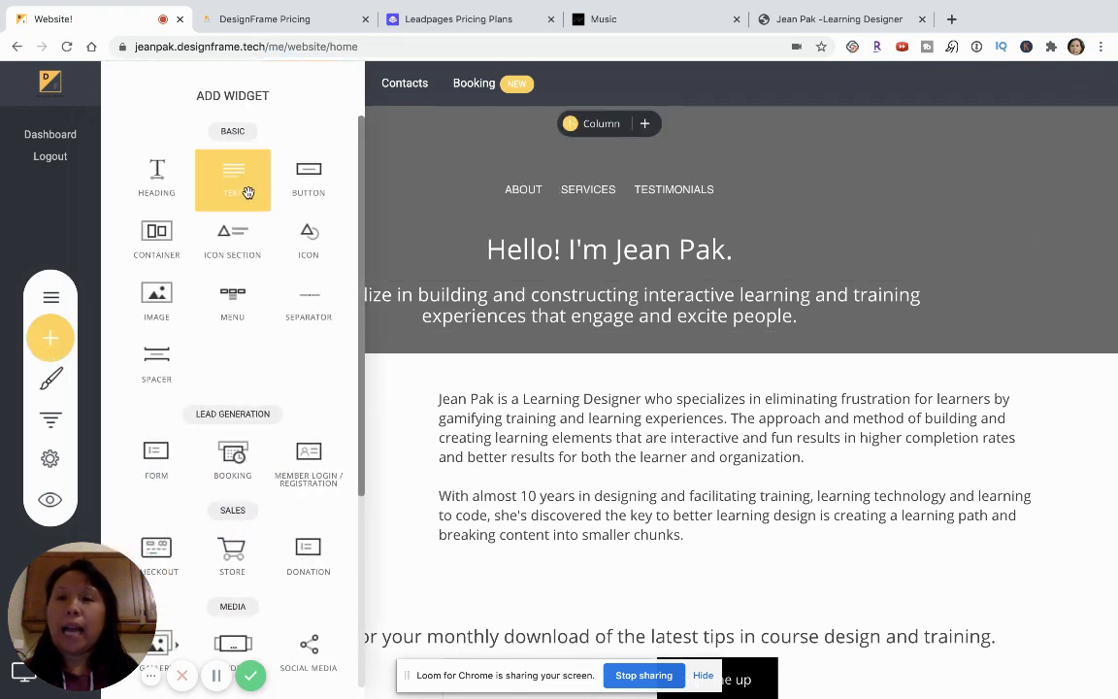
pyautogui.click(584, 223)
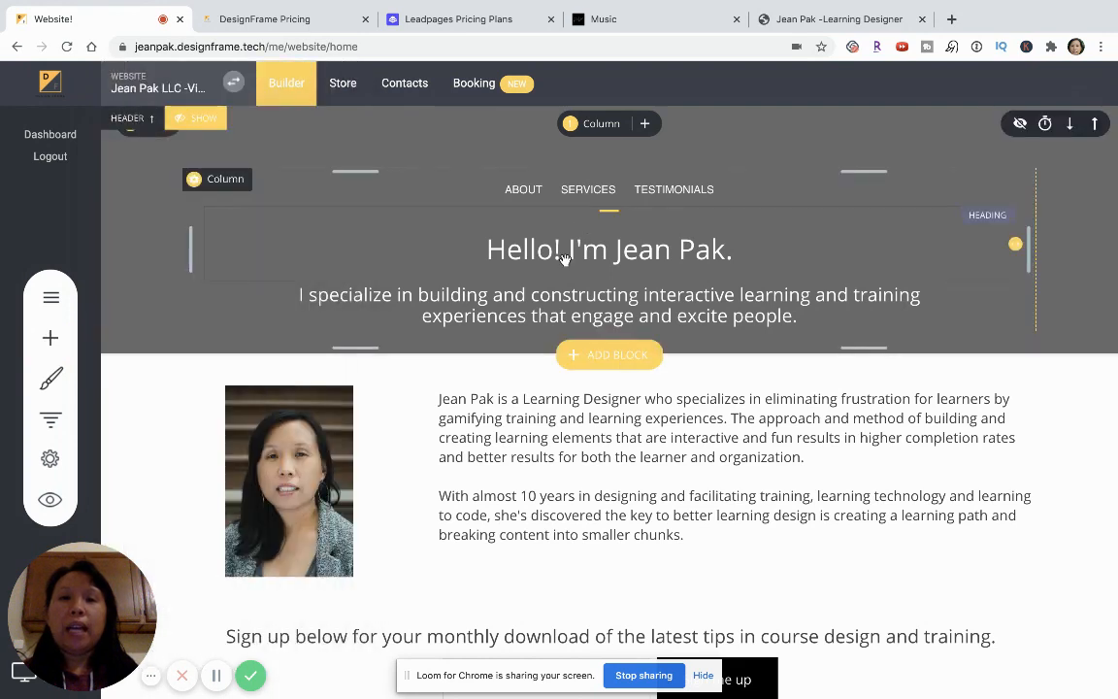
pyautogui.click(565, 261)
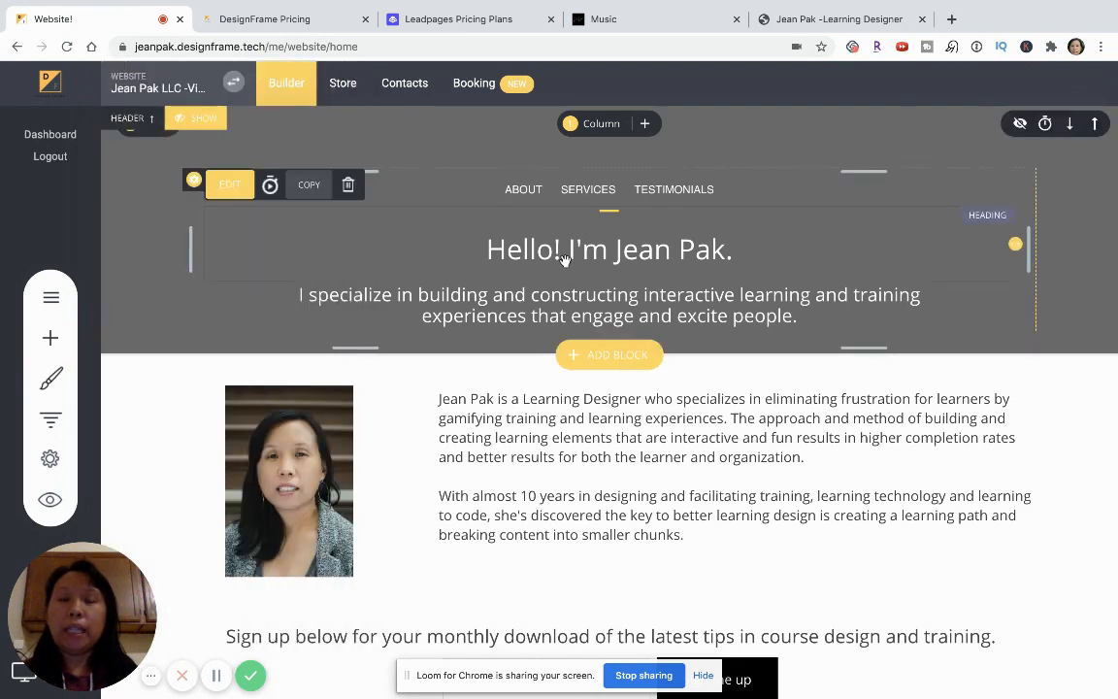
pyautogui.click(579, 312)
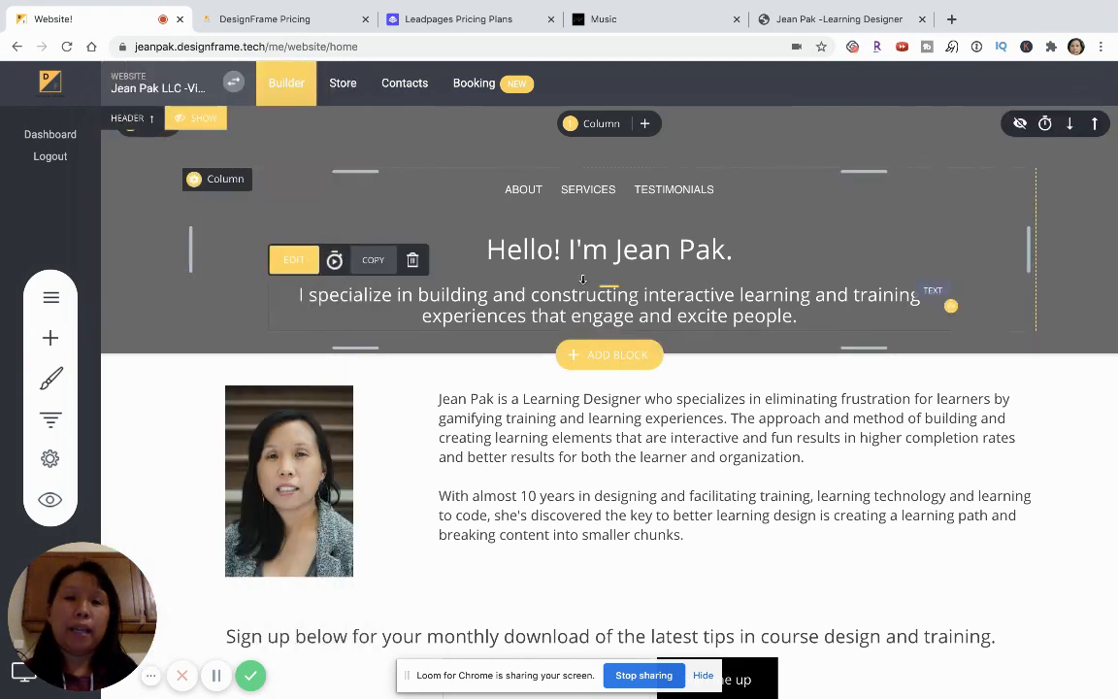
pyautogui.click(578, 244)
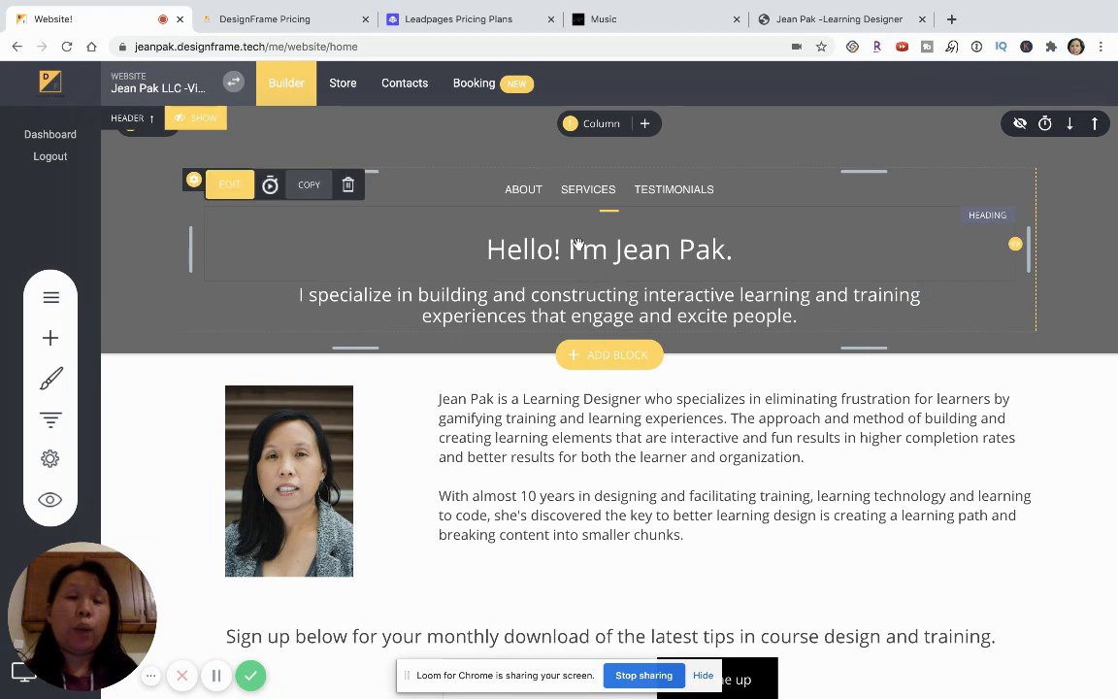
pyautogui.click(579, 316)
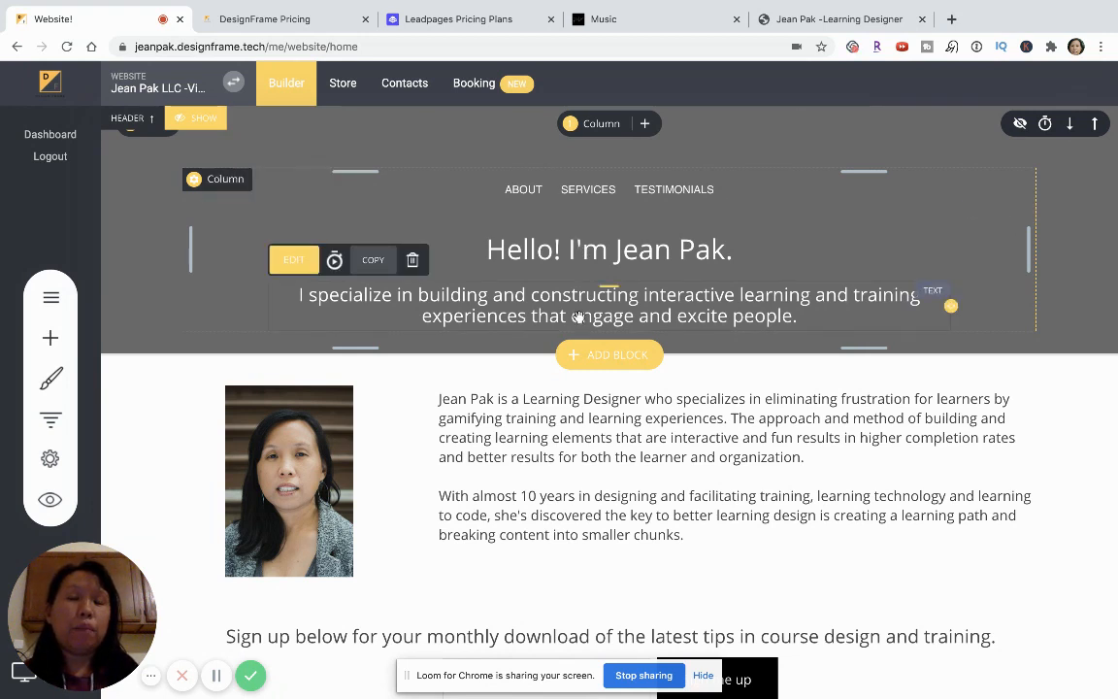
# Copy the block containing the profile photo, biography and email sign-up form
pyautogui.scroll(-2, 579, 317)
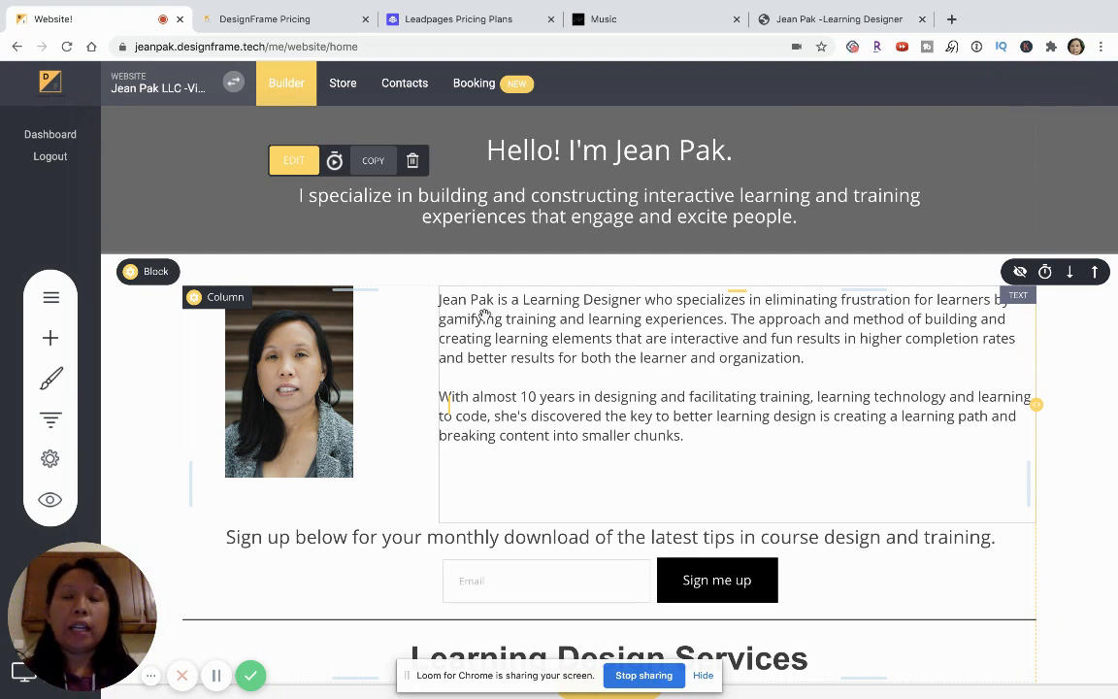
pyautogui.moveTo(141, 278)
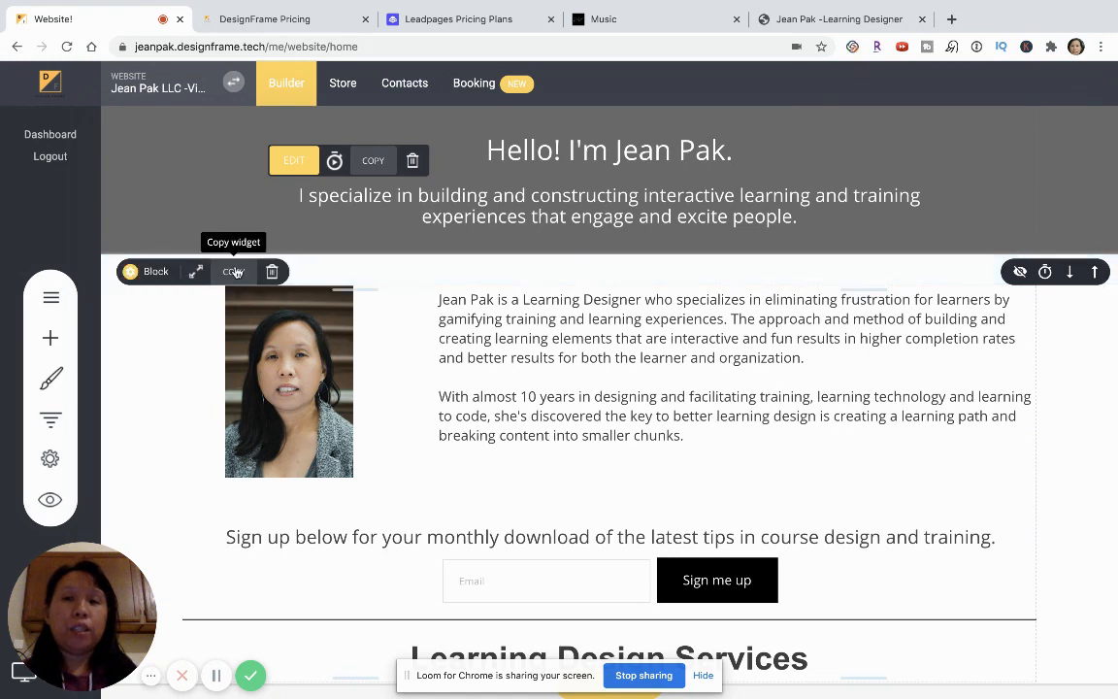
pyautogui.click(233, 272)
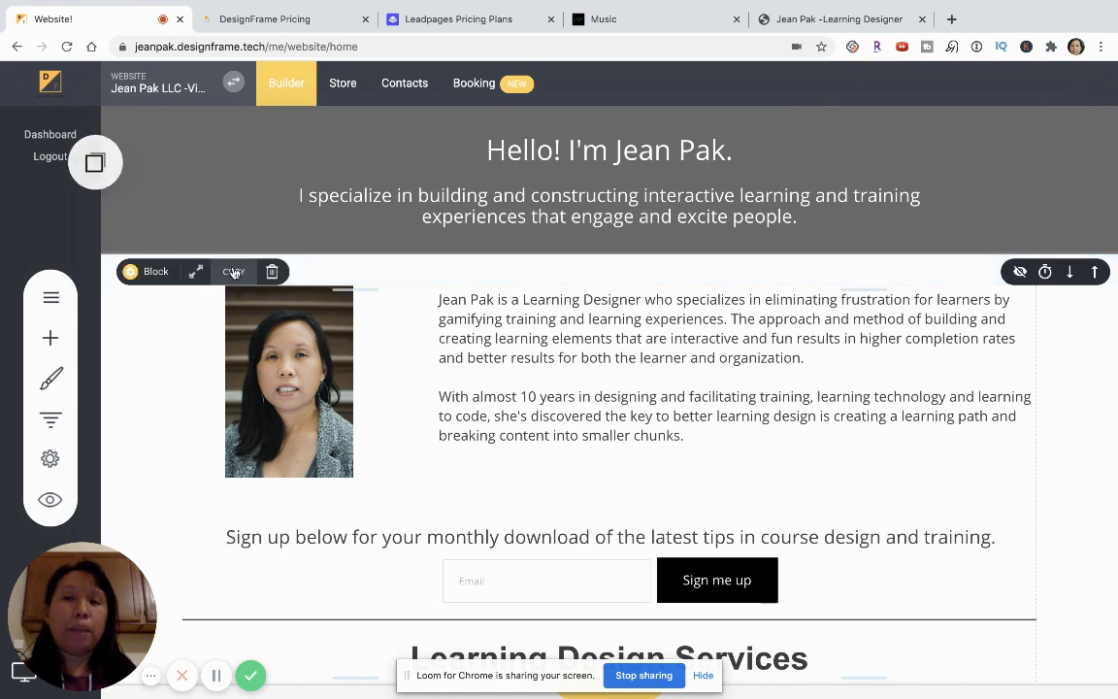
pyautogui.scroll(-2, 487, 483)
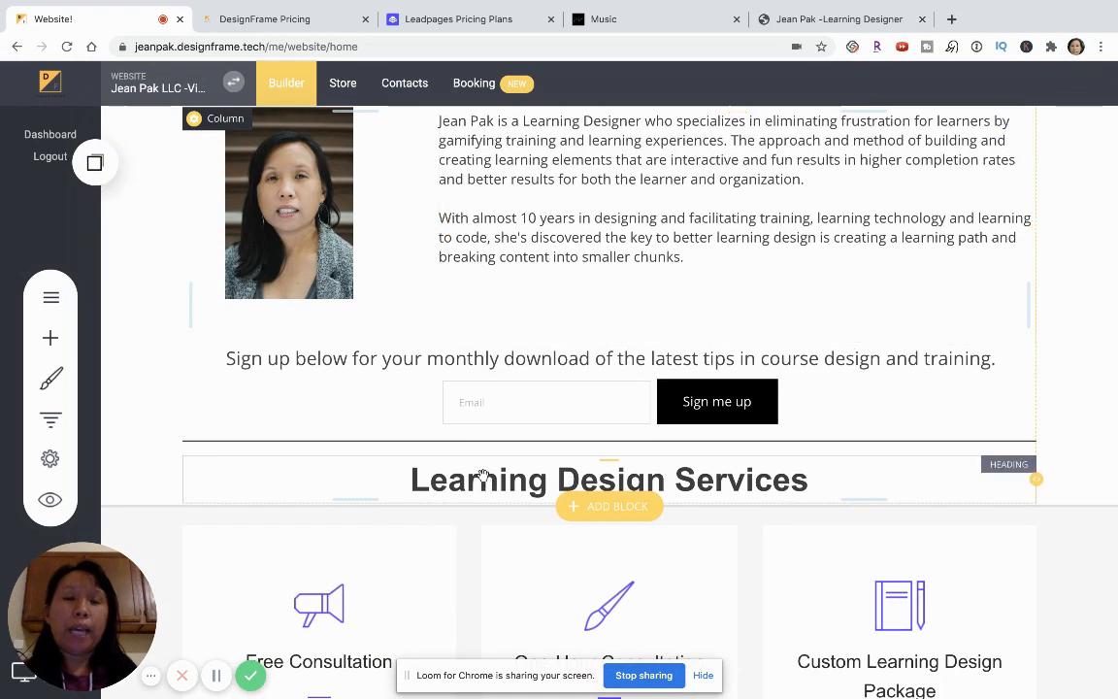
pyautogui.scroll(3, 479, 475)
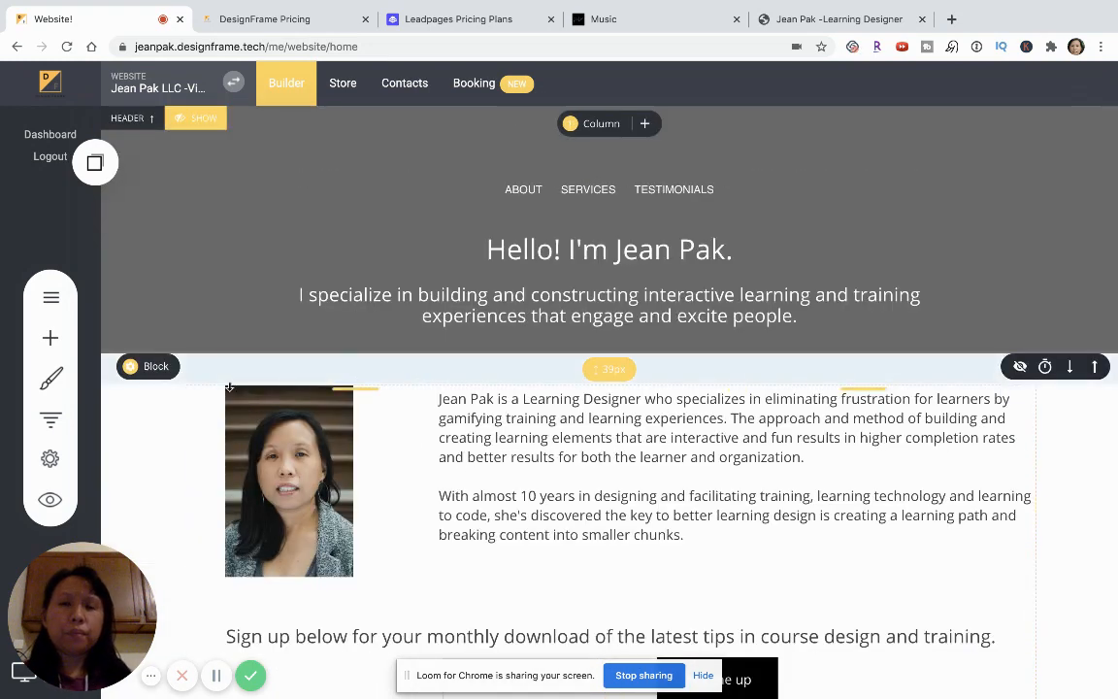
# Hide the profile photo and biography block and reveal it again
pyautogui.moveTo(158, 367)
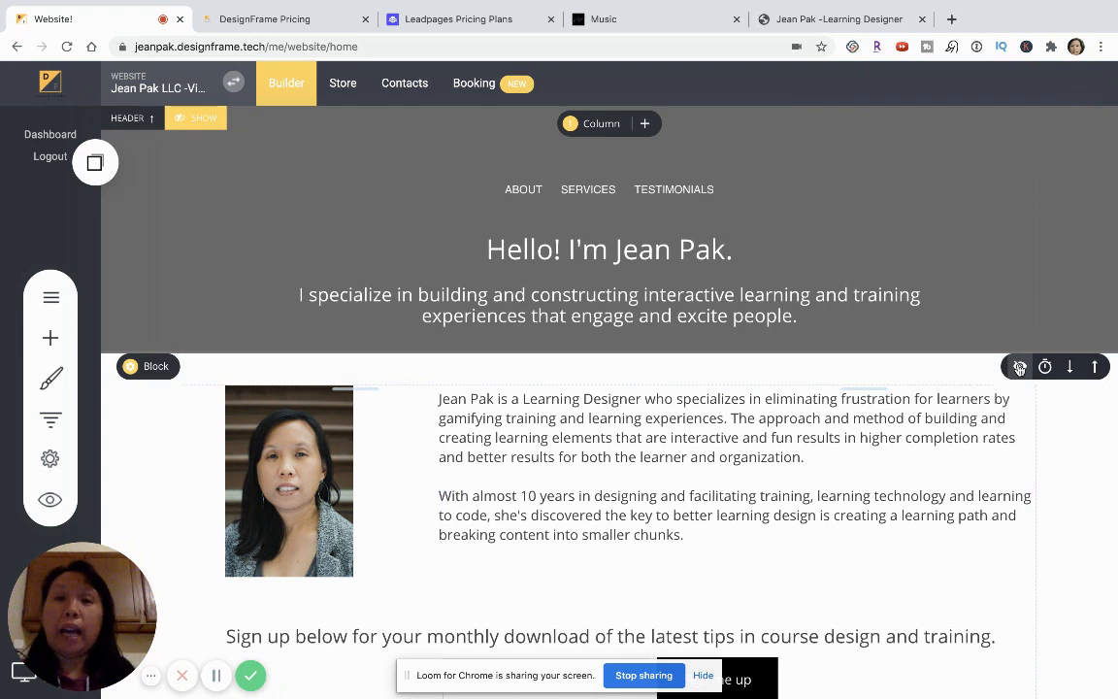
pyautogui.click(1019, 368)
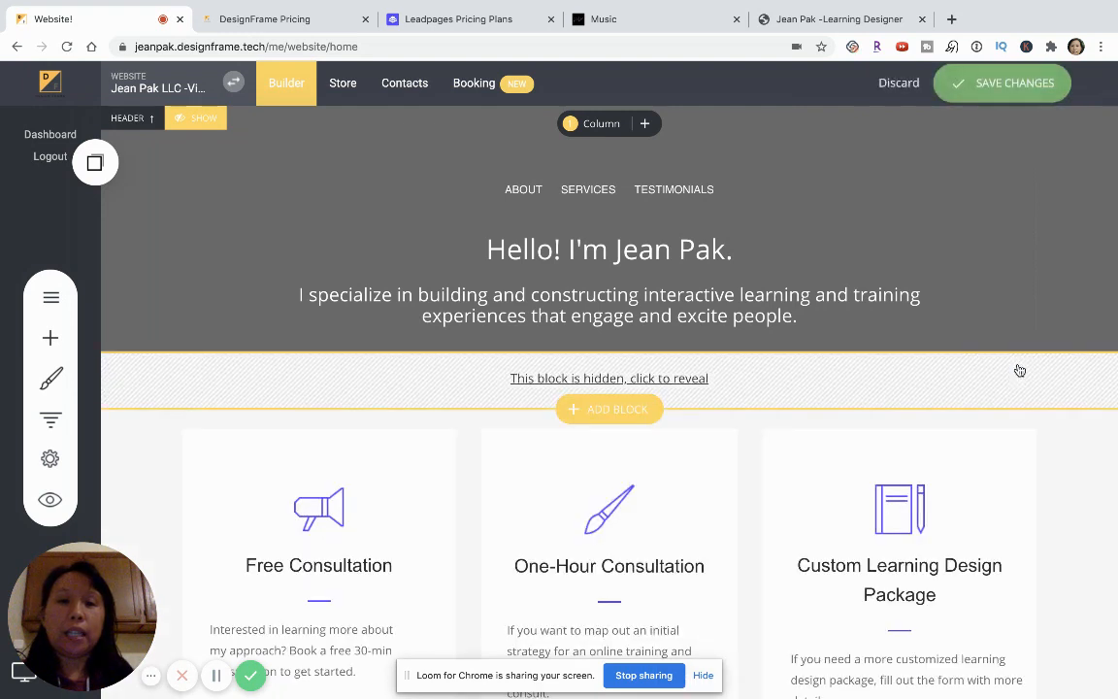
pyautogui.click(618, 381)
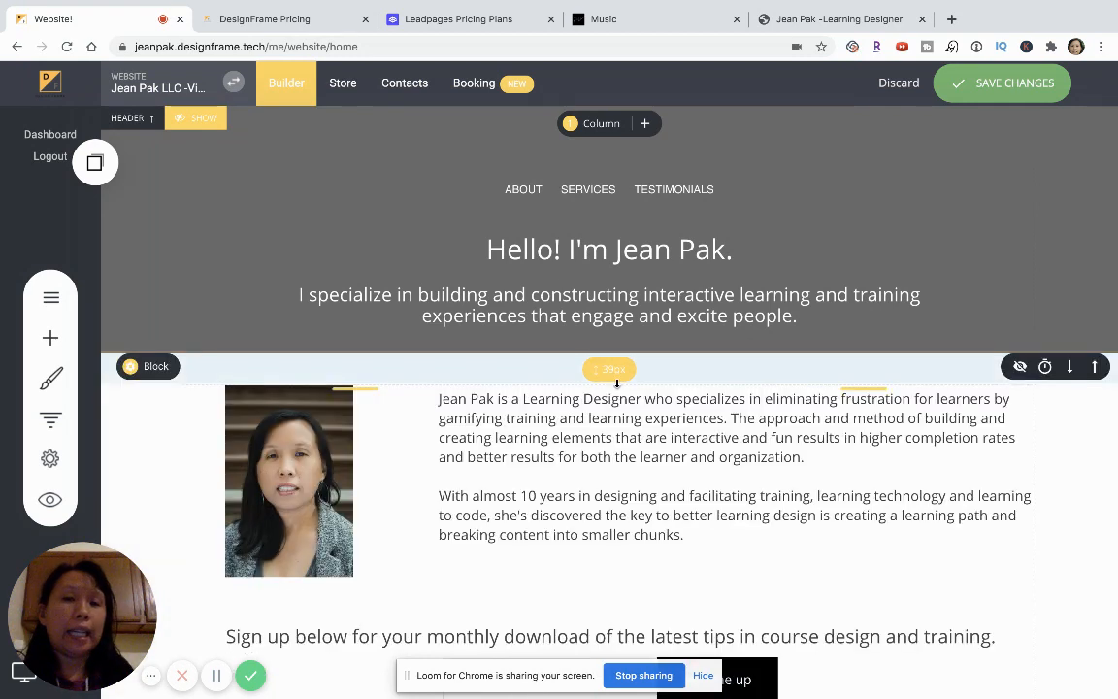
# Look at the minutes and seconds settings of the biography block's element delay, and close them without changes
pyautogui.click(1047, 368)
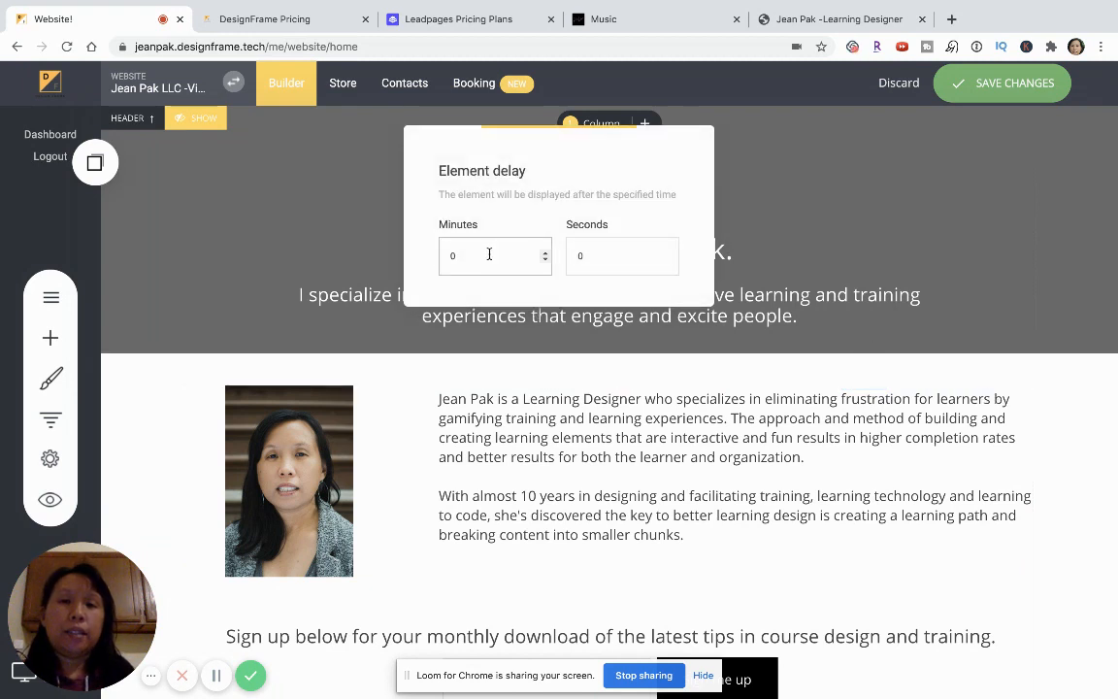
pyautogui.moveTo(489, 254); pyautogui.dragTo(439, 251)
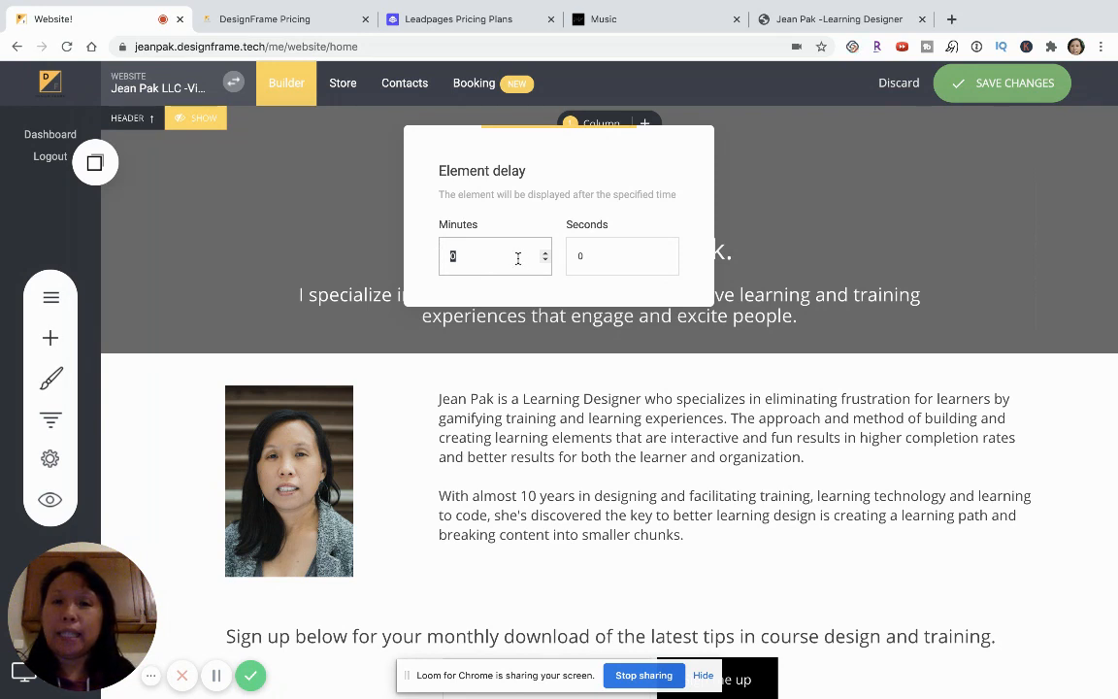
pyautogui.click(651, 375)
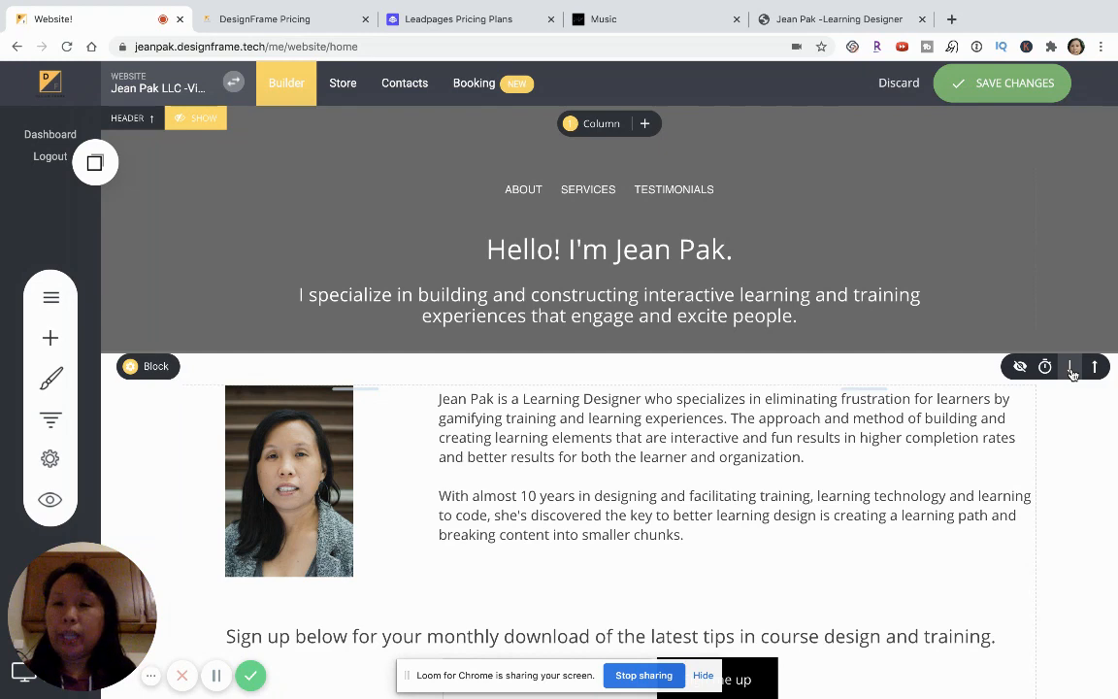
pyautogui.scroll(-2, 886, 330)
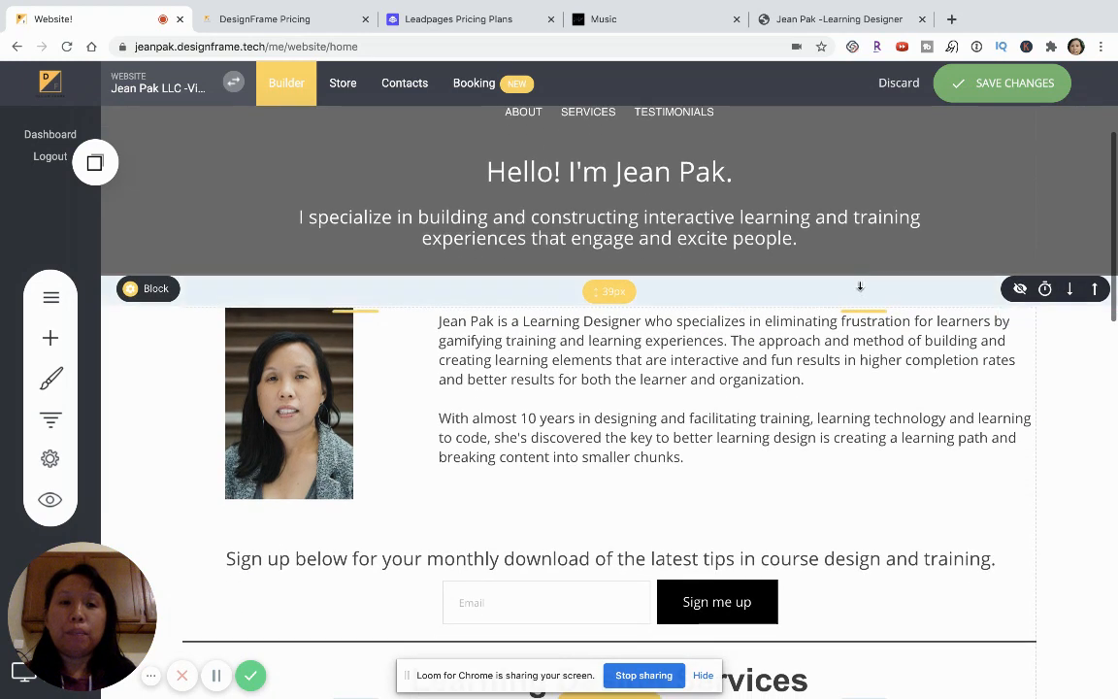
# Reduce the spacing above the biography block and discard all unsaved page changes
pyautogui.moveTo(861, 290); pyautogui.dragTo(862, 257)
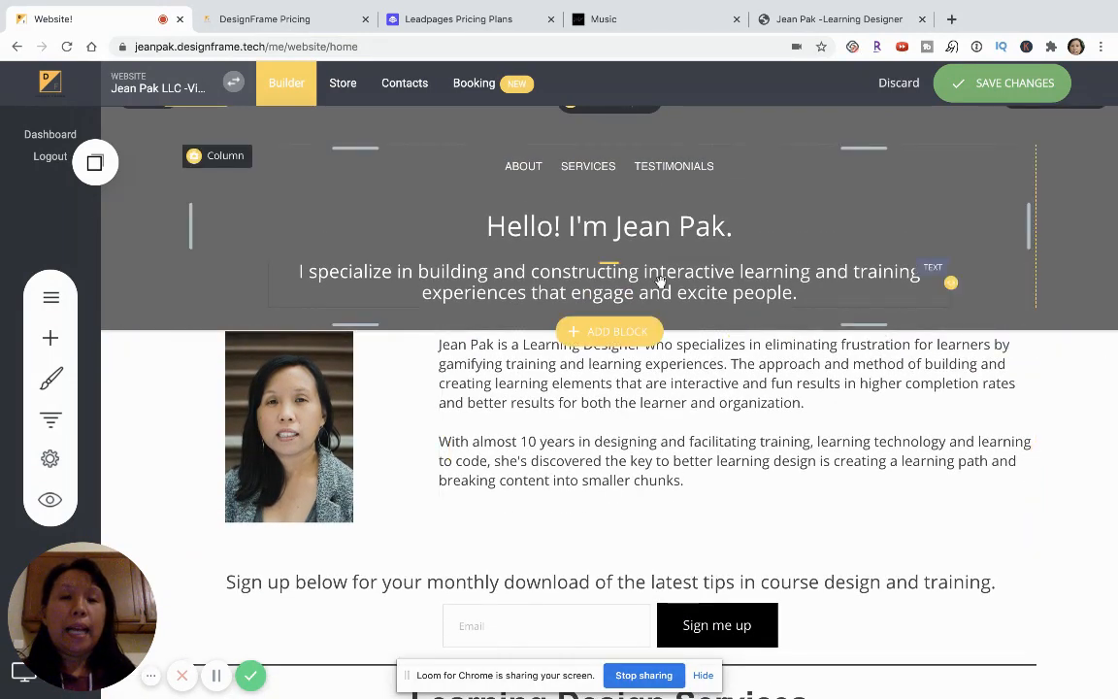
pyautogui.scroll(-3, 660, 281)
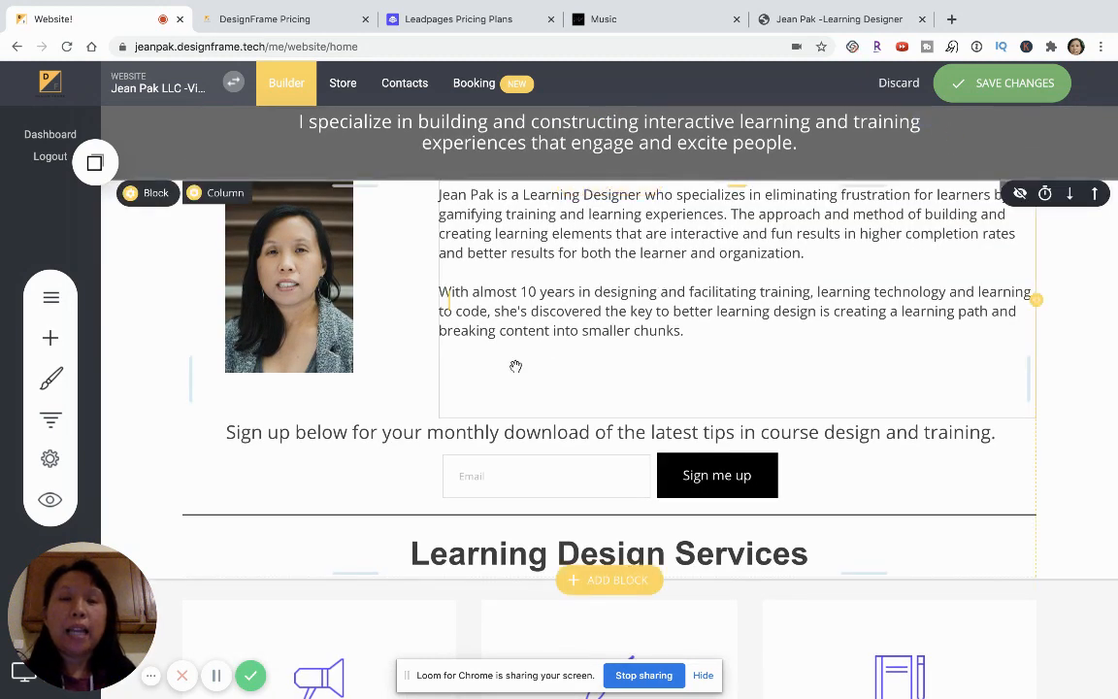
pyautogui.click(893, 83)
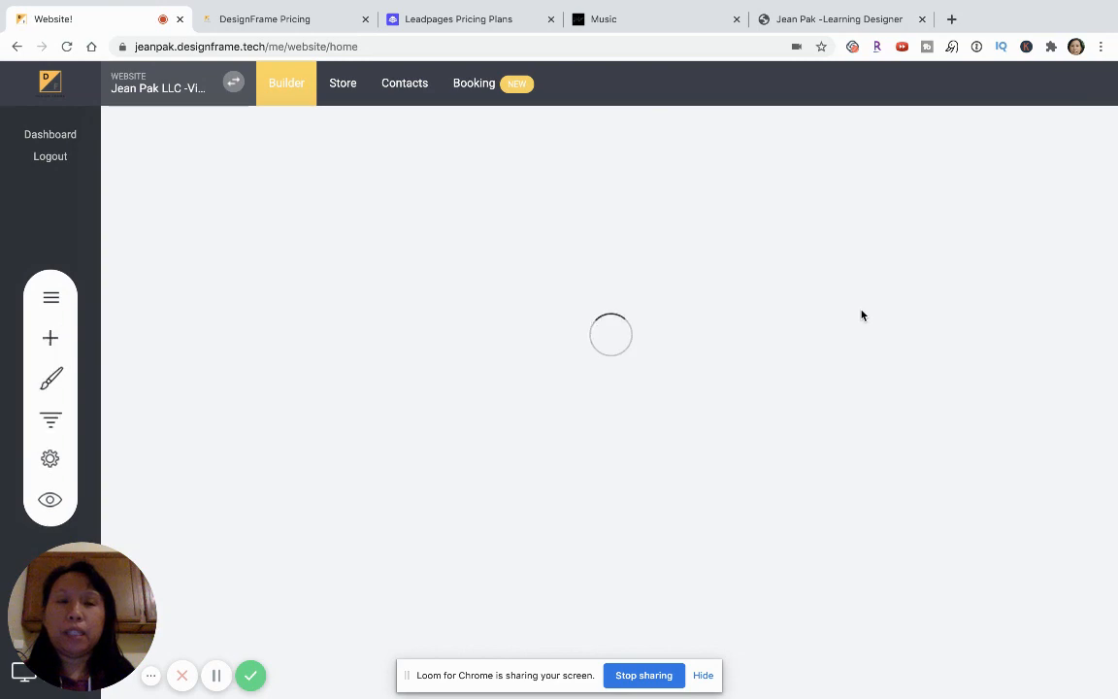
# Look through the available widgets from the basic to the media and other groups, and close the list
pyautogui.scroll(-4, 754, 429)
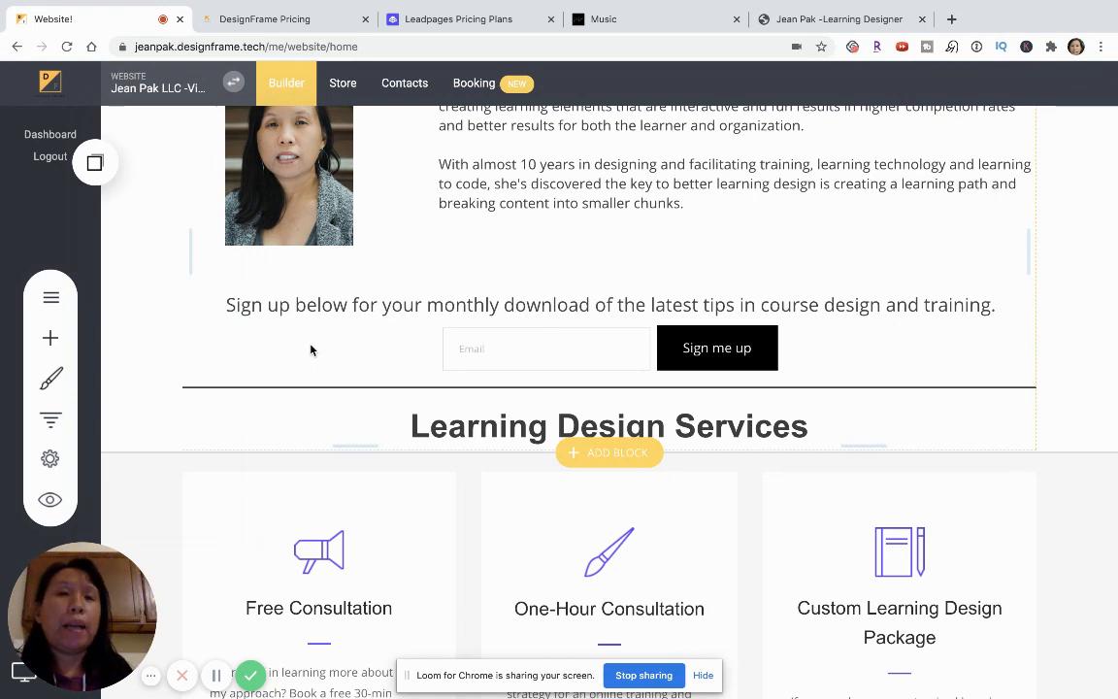
pyautogui.click(44, 339)
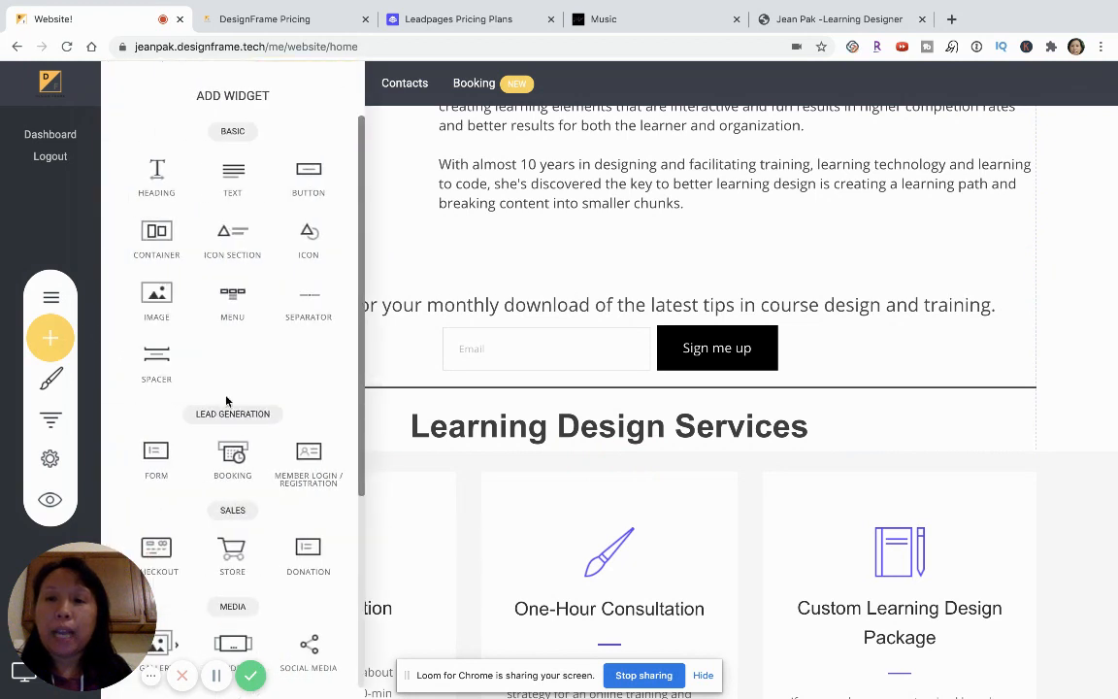
pyautogui.scroll(-3, 226, 398)
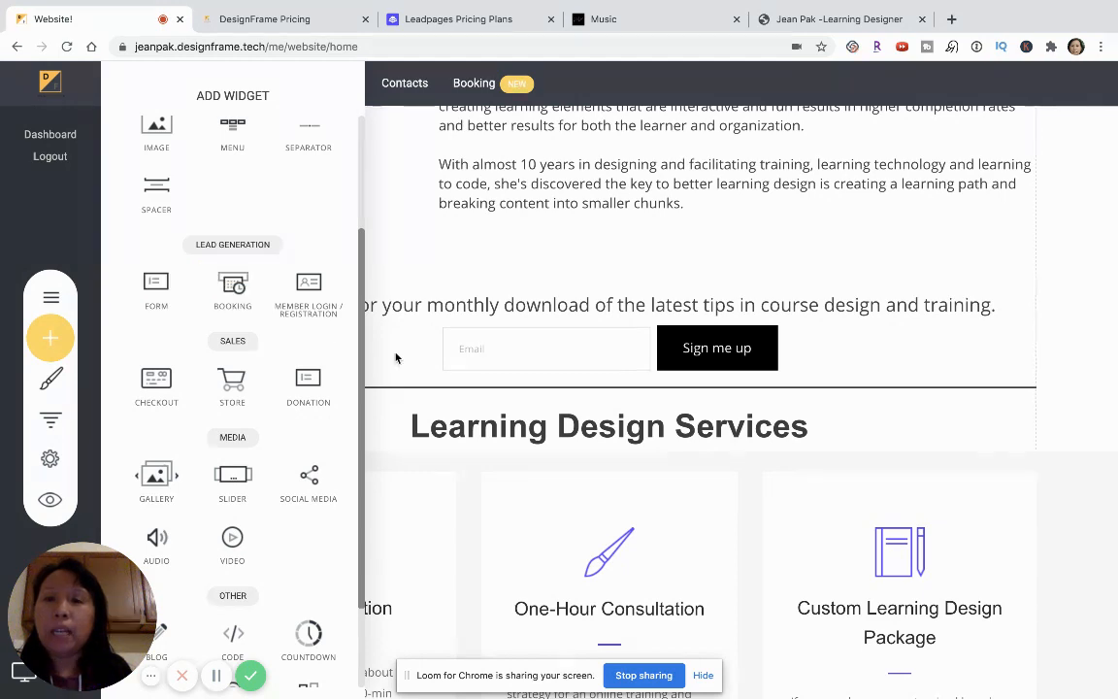
pyautogui.click(500, 255)
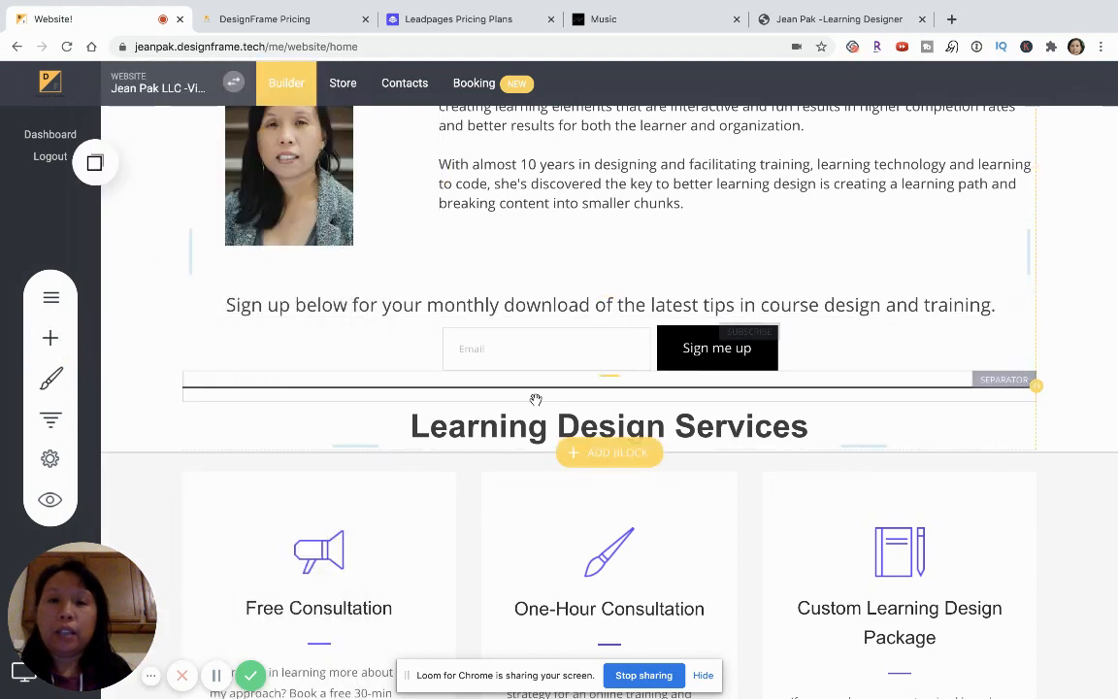
# Delete the text widget inviting visitors to sign up for the monthly download, and confirm the deletion
pyautogui.scroll(-1, 534, 393)
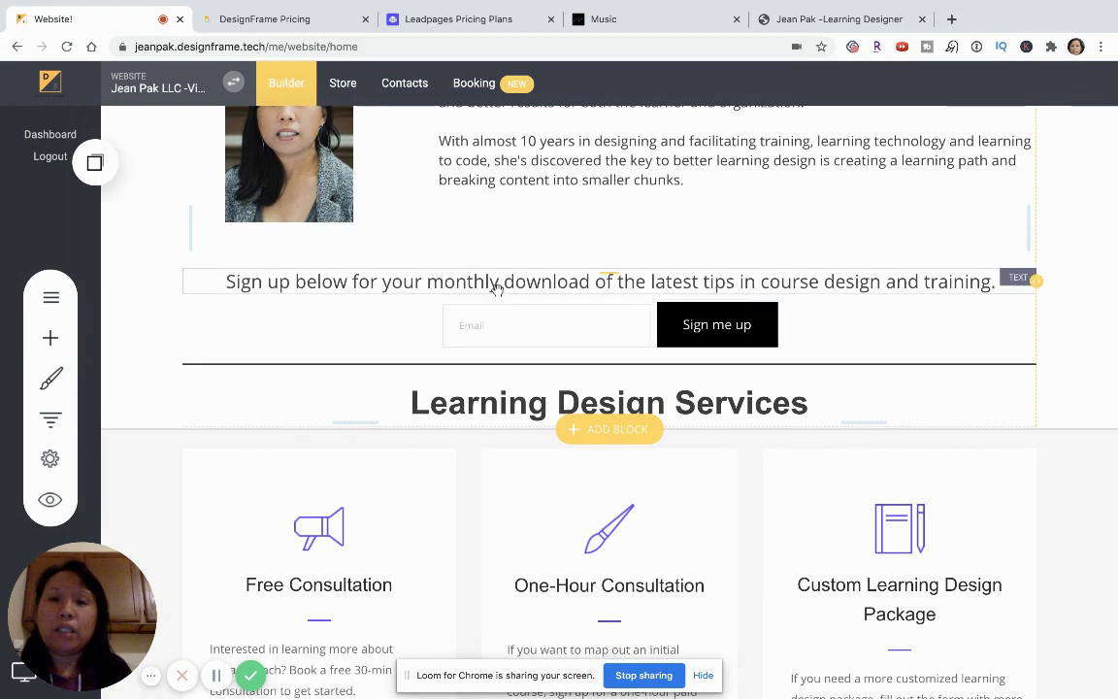
pyautogui.moveTo(226, 281)
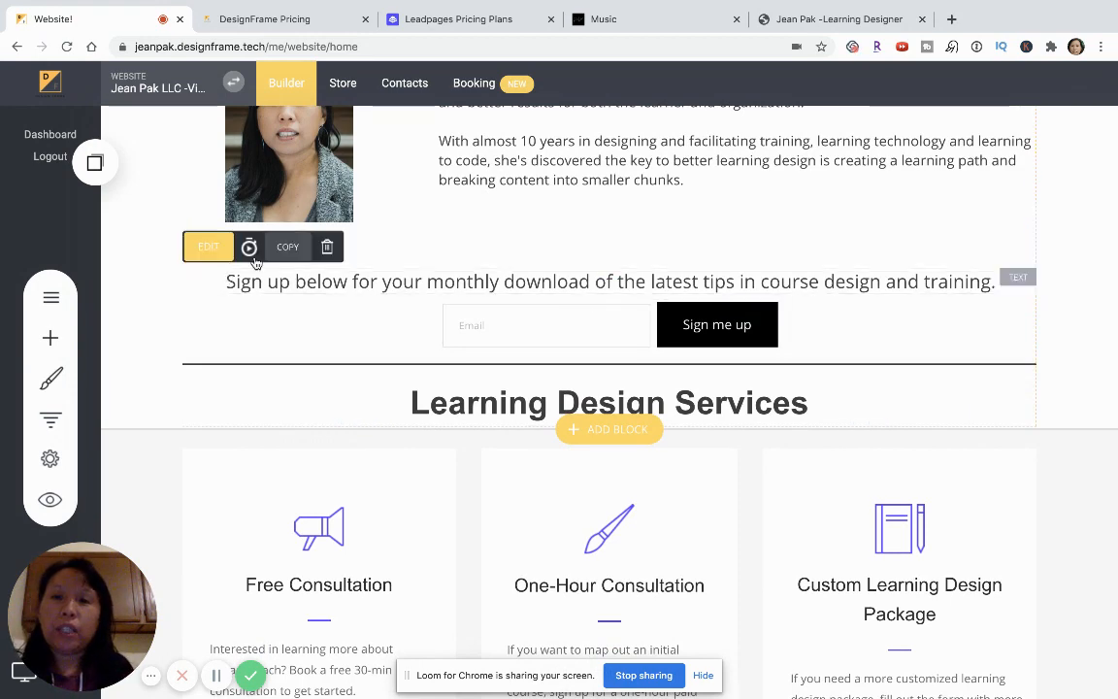
pyautogui.click(327, 246)
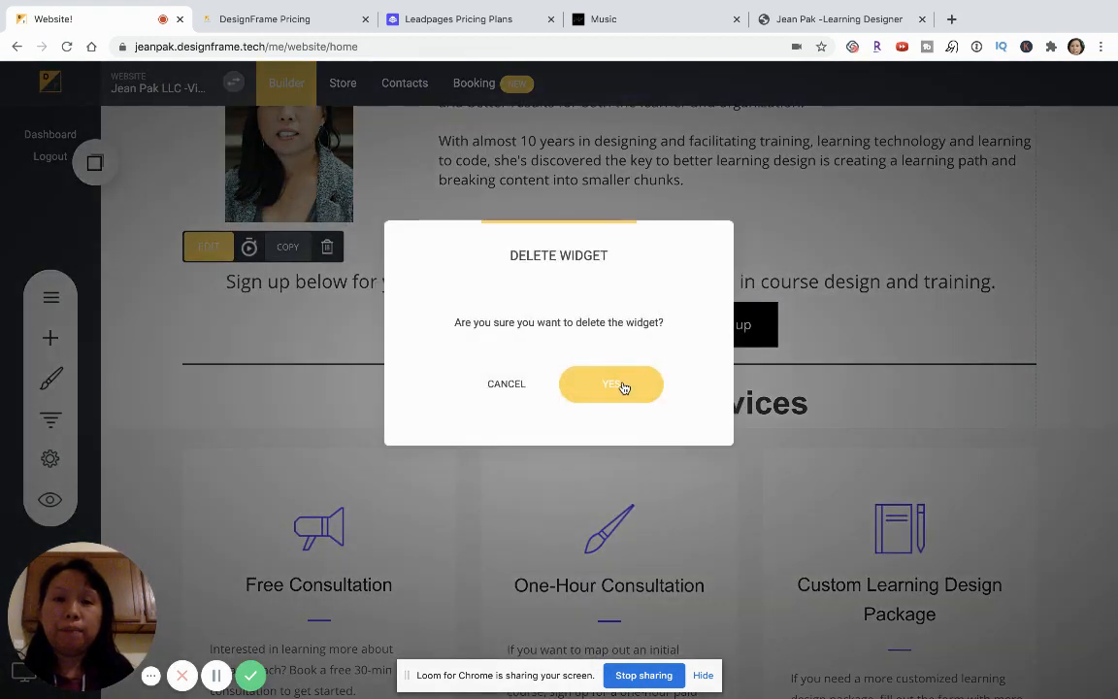
pyautogui.click(610, 384)
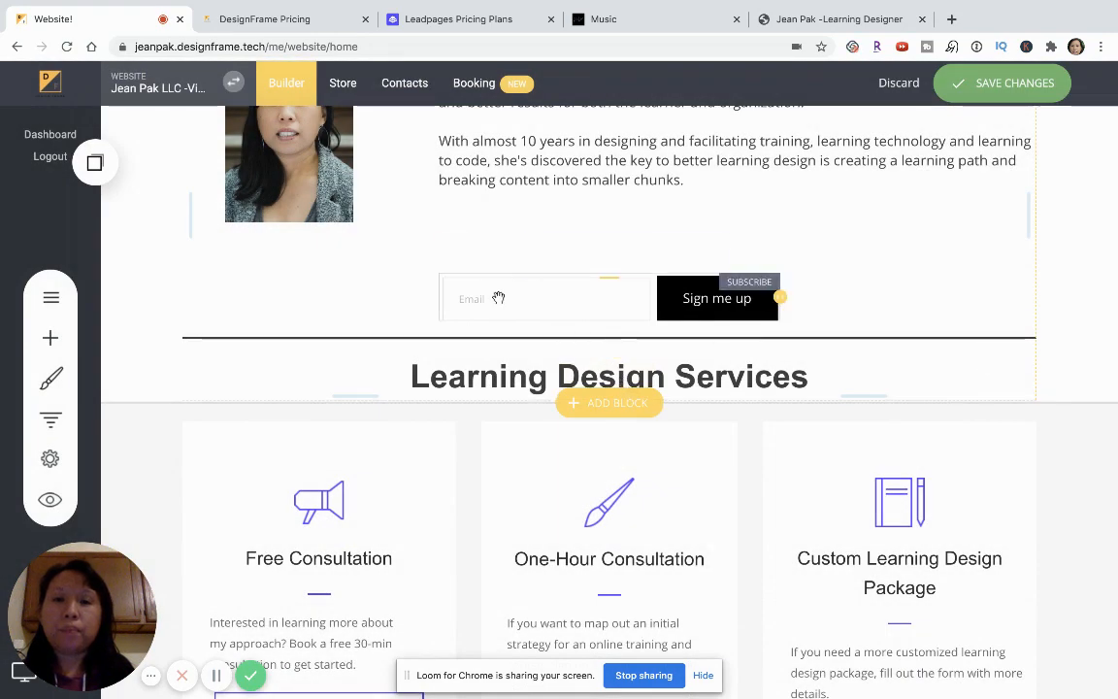
# Delete the subscribe widget with the email field and "Sign me up" button, and confirm the deletion
pyautogui.moveTo(499, 297)
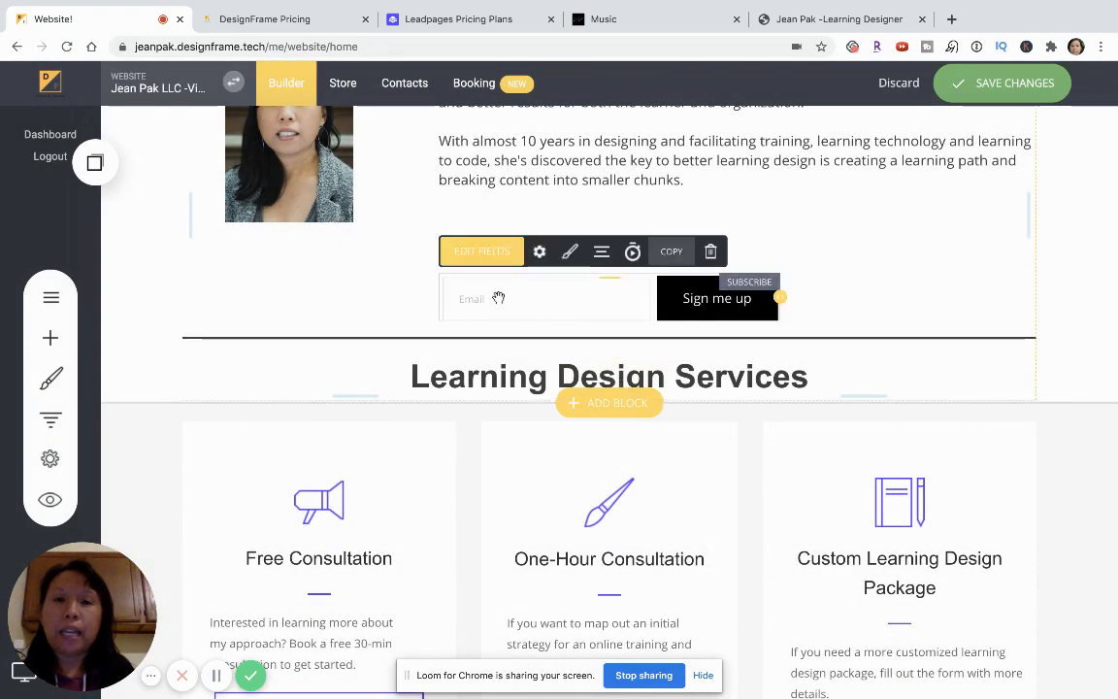
pyautogui.click(710, 254)
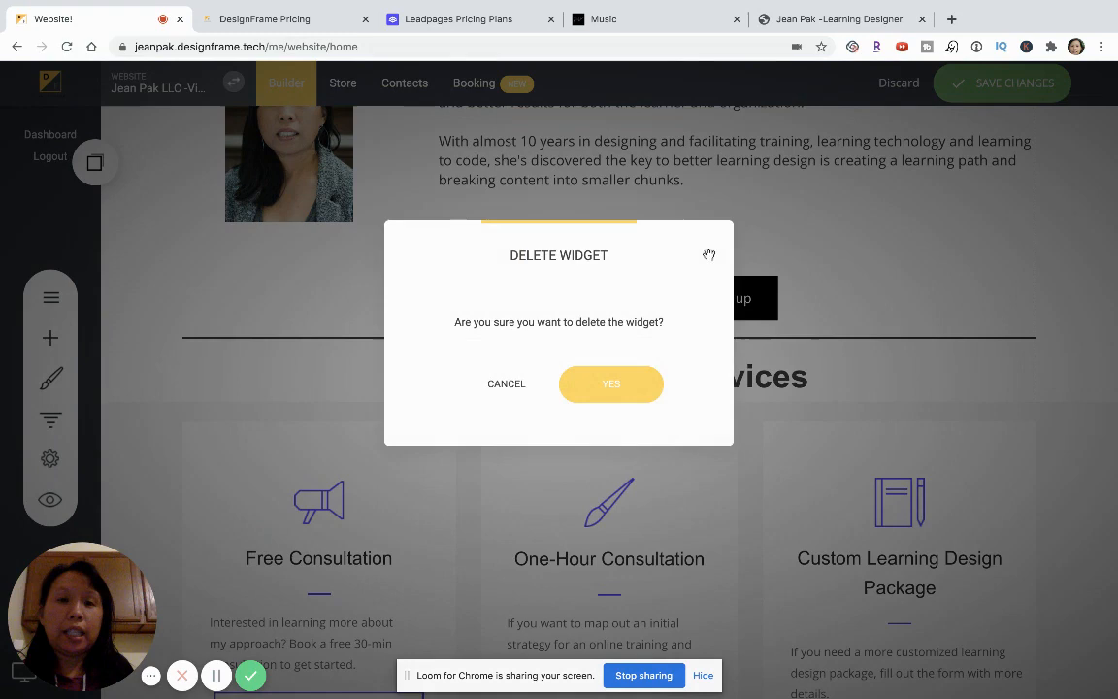
pyautogui.click(617, 382)
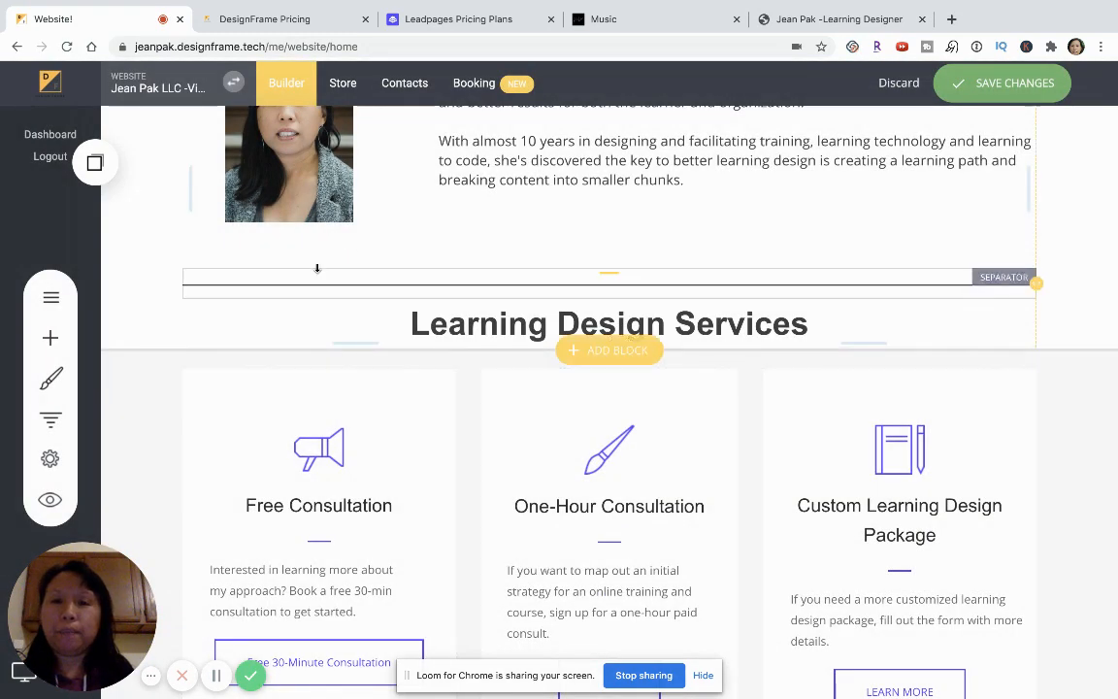
# Look at the block template categories offered for insertion below the Learning Design Services heading
pyautogui.click(617, 348)
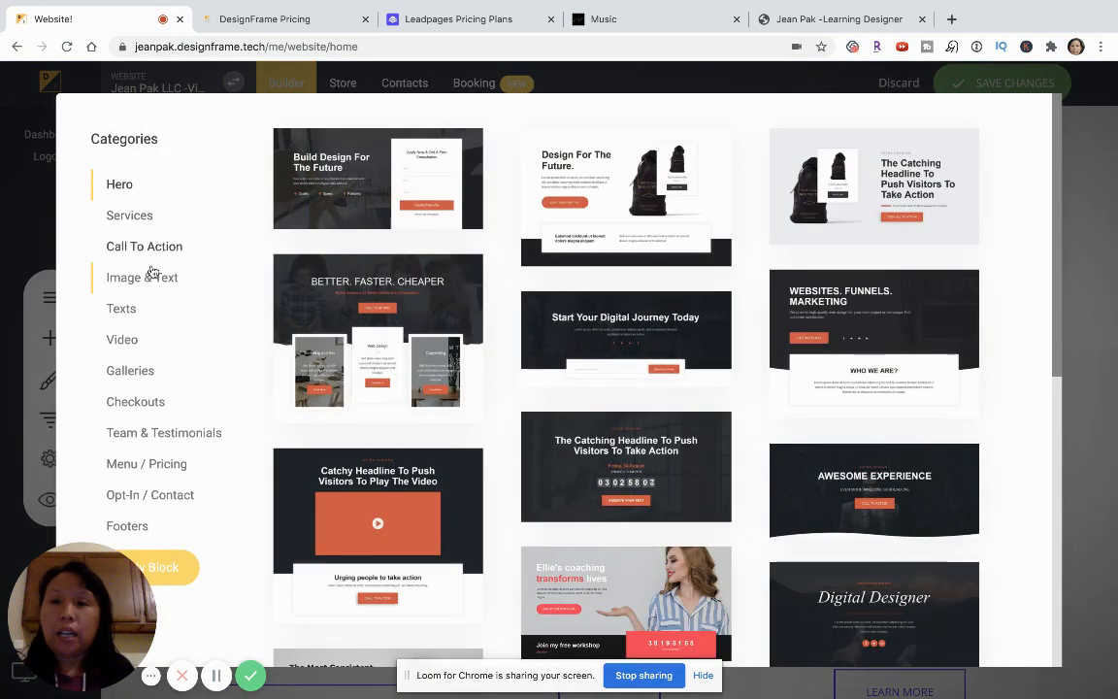
pyautogui.click(216, 675)
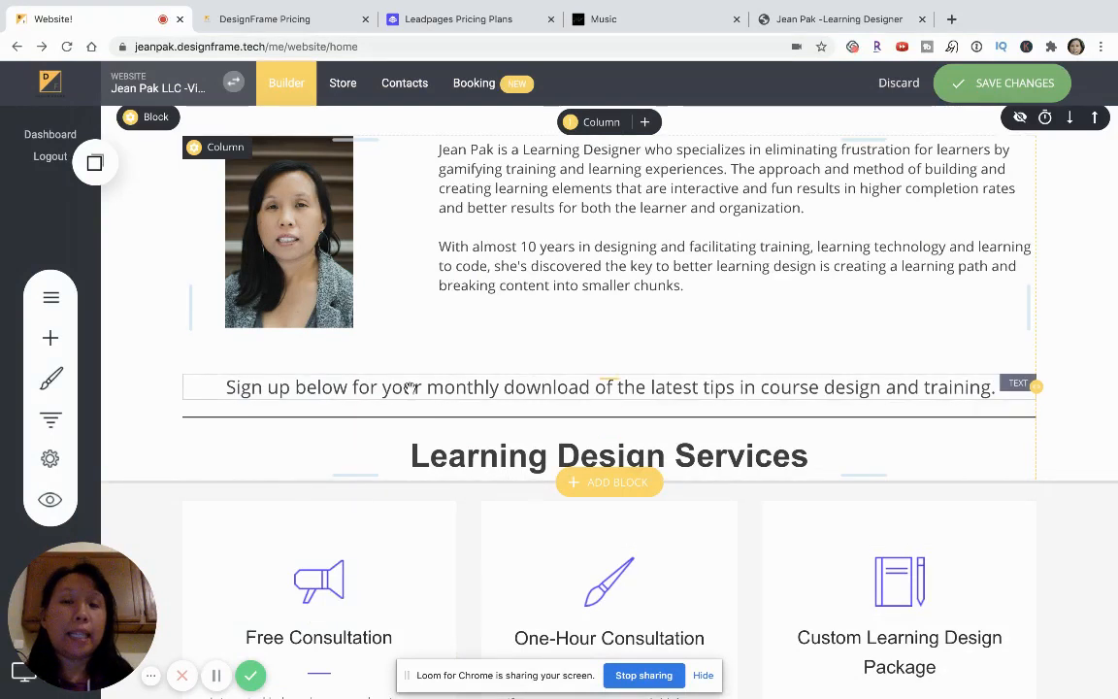
# Check the sign-up text's controls, locate the Form widget in the widget list, and look over the page down to the testimonials
pyautogui.click(381, 392)
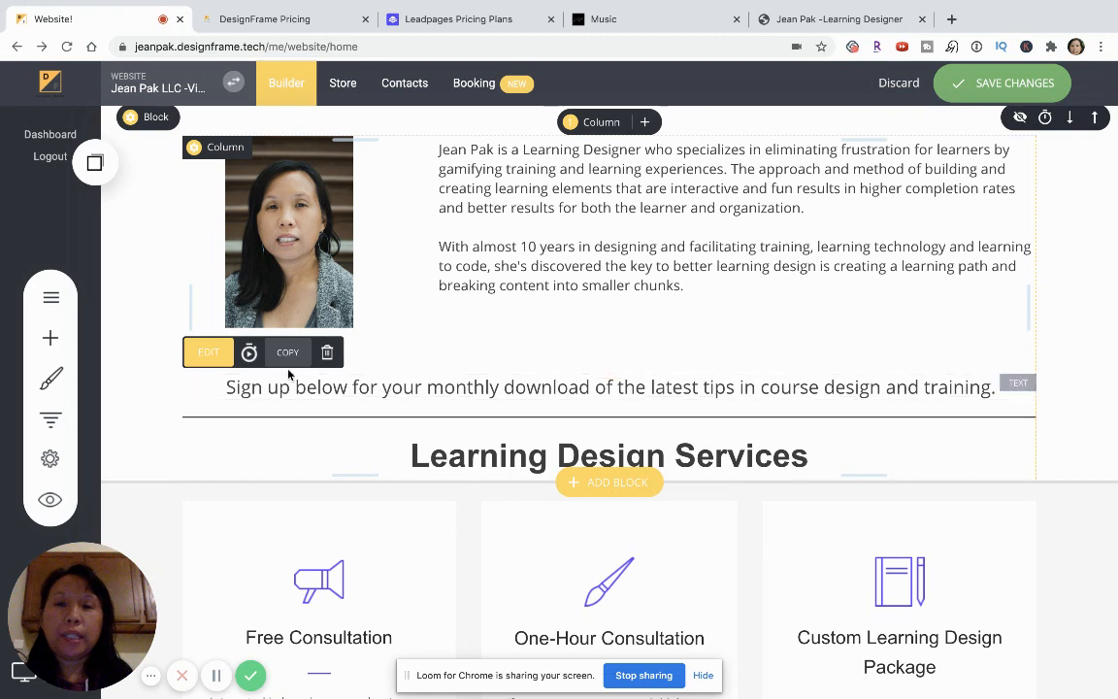
pyautogui.click(45, 337)
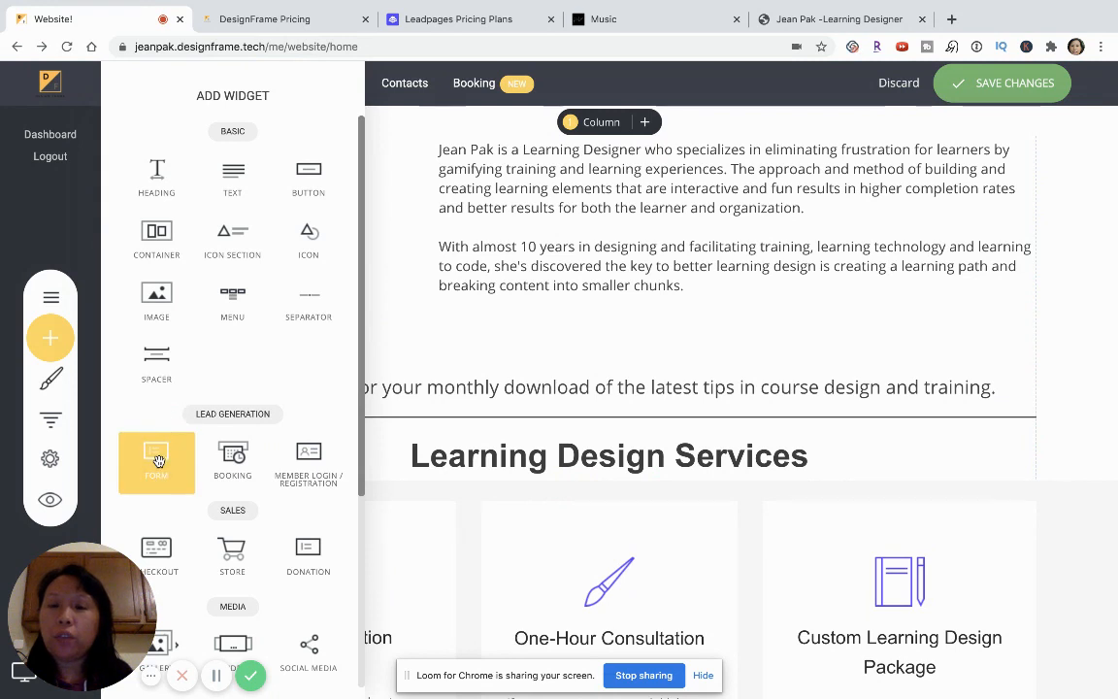
pyautogui.scroll(-1, 158, 461)
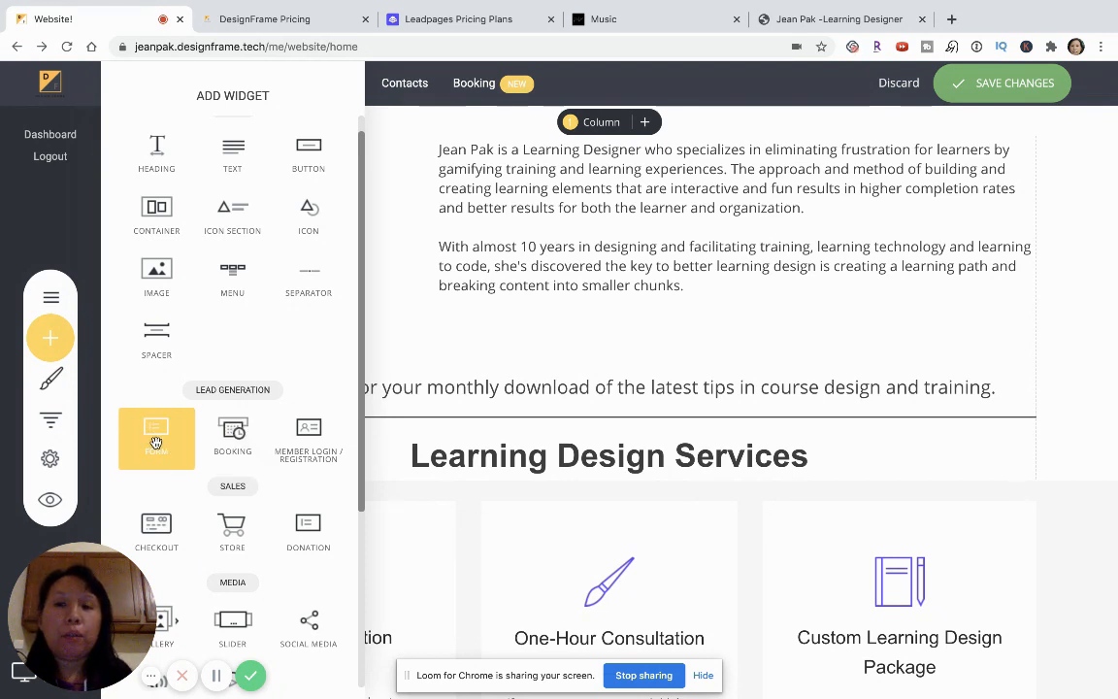
pyautogui.click(470, 408)
pyautogui.scroll(-5, 457, 419)
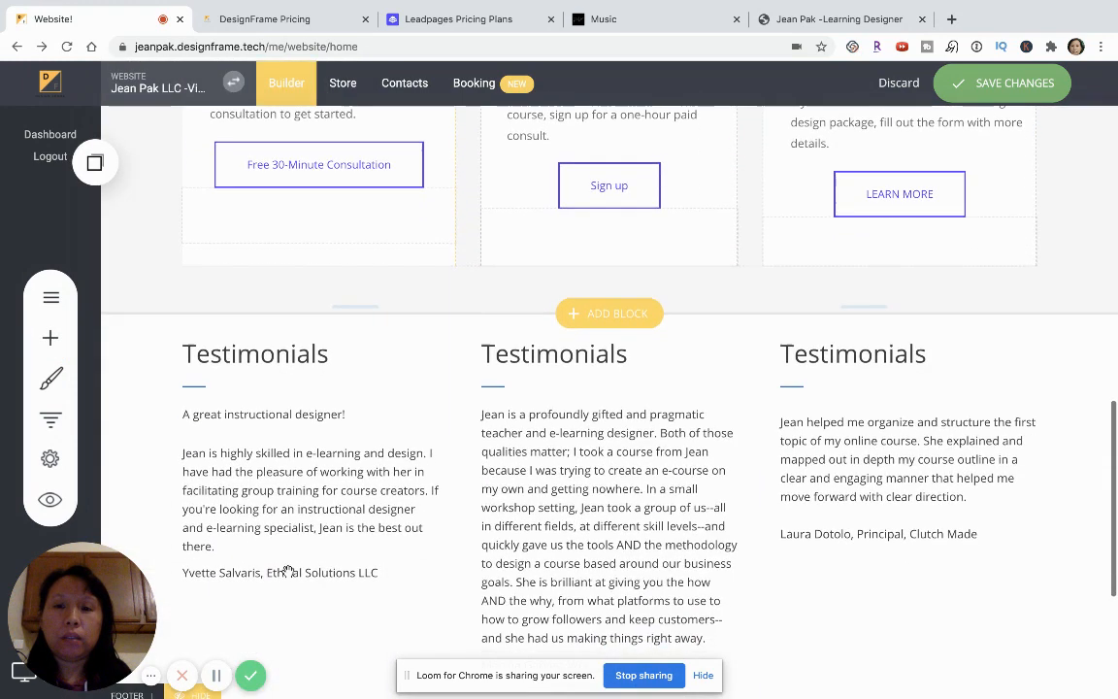
# Place a Form widget between the sign-up text and the separator line above Learning Design Services
pyautogui.click(216, 675)
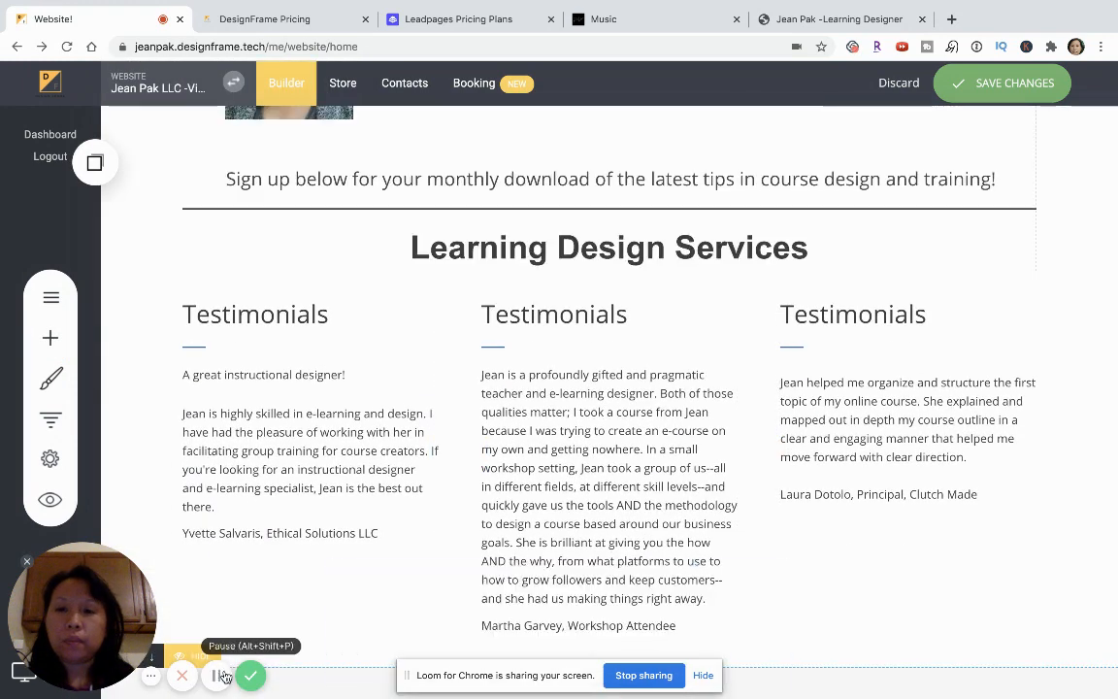
pyautogui.click(55, 337)
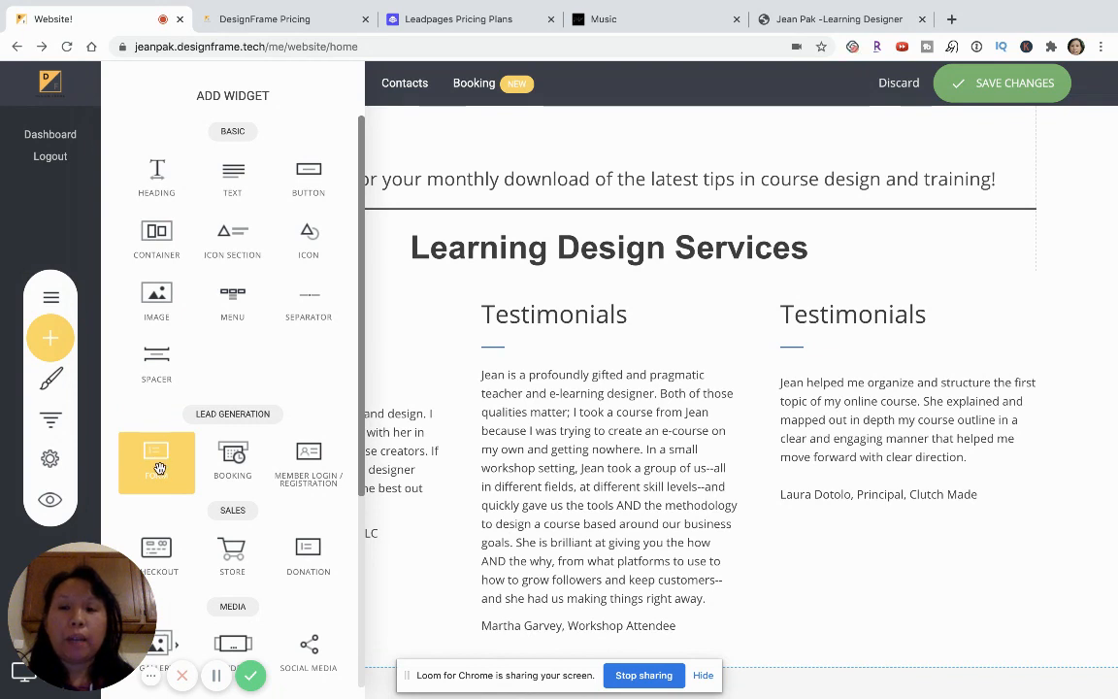
pyautogui.moveTo(159, 469); pyautogui.dragTo(559, 202)
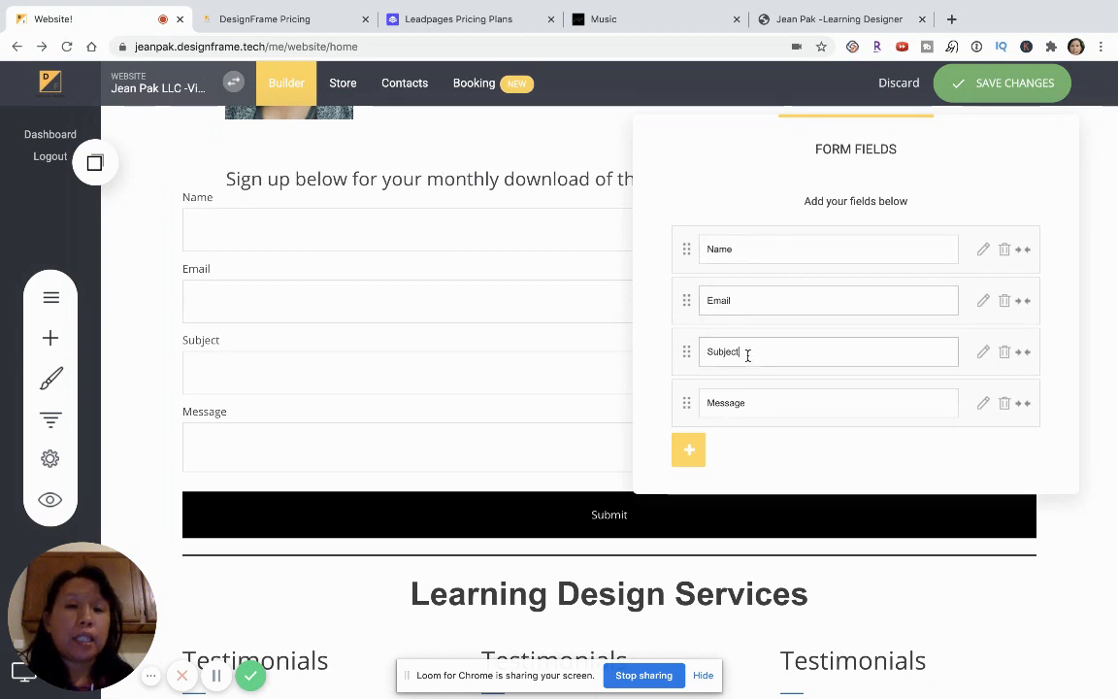
# Delete the form's Message and Subject fields, keeping only Name and Email, and save the page changes
pyautogui.click(750, 402)
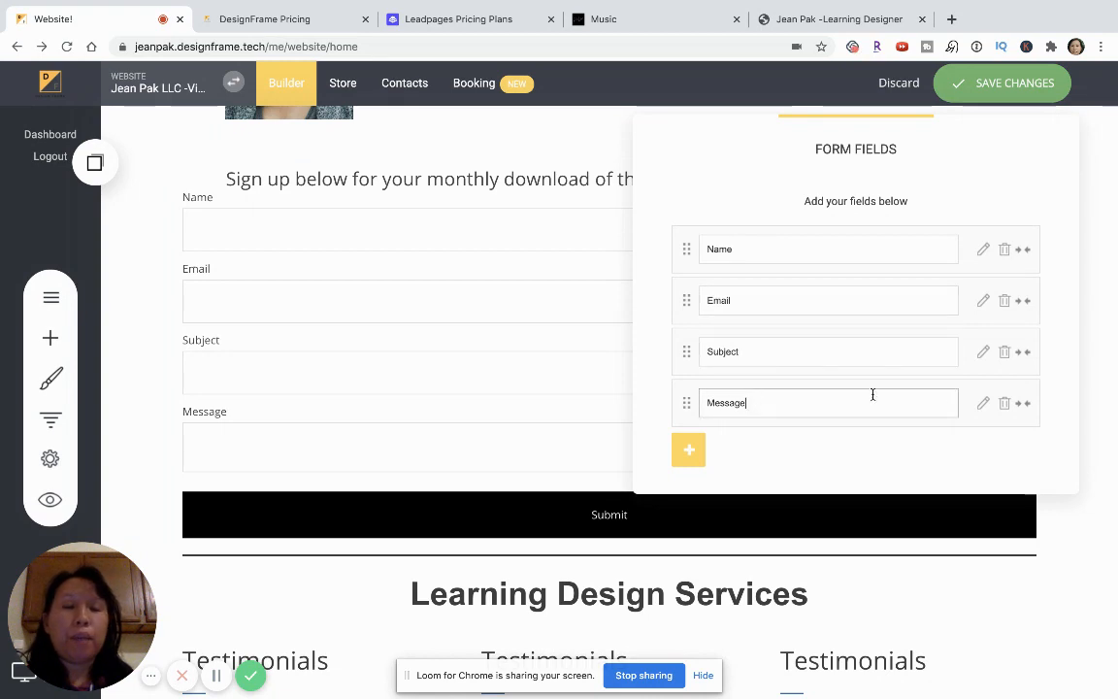
pyautogui.click(1004, 403)
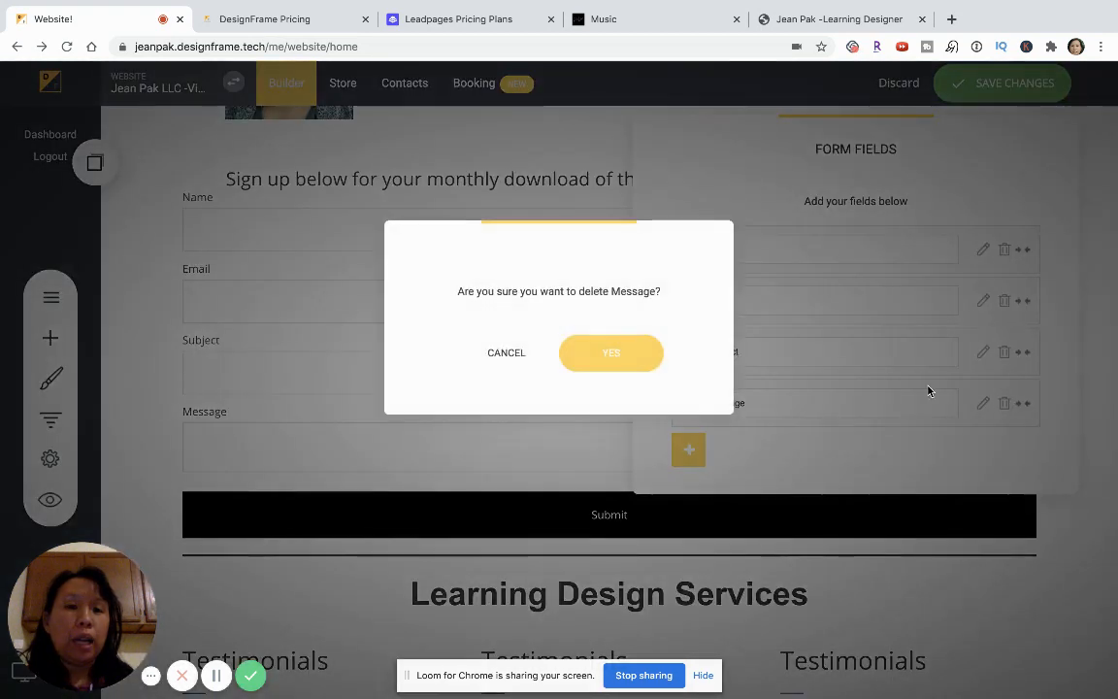
pyautogui.click(622, 362)
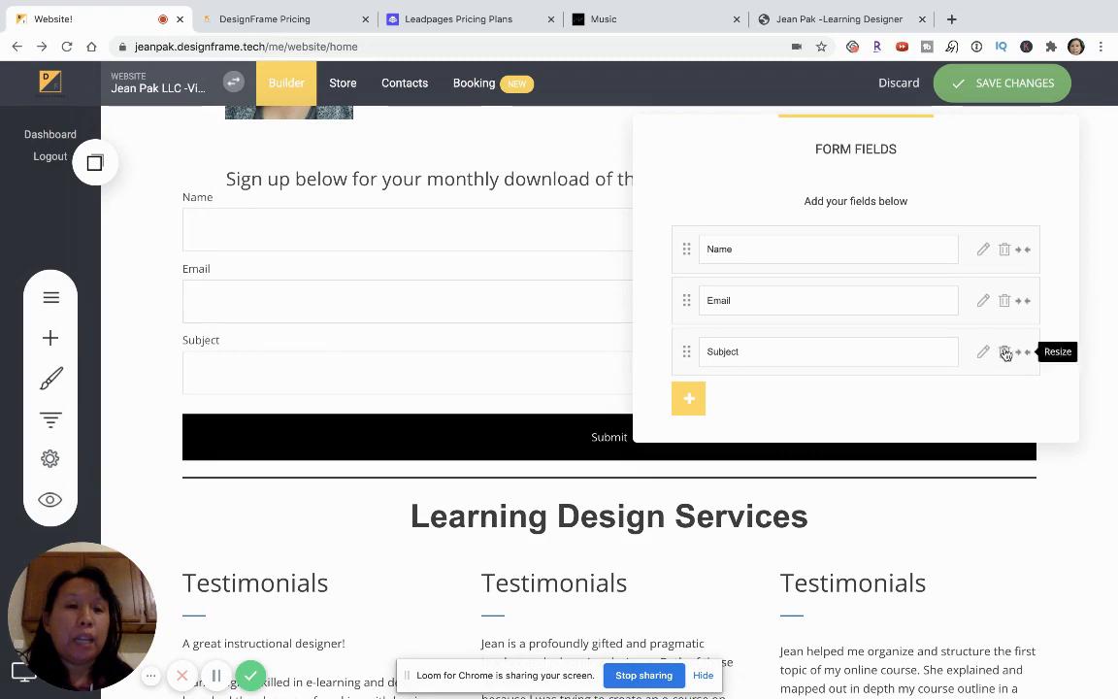
pyautogui.click(1005, 352)
pyautogui.click(617, 355)
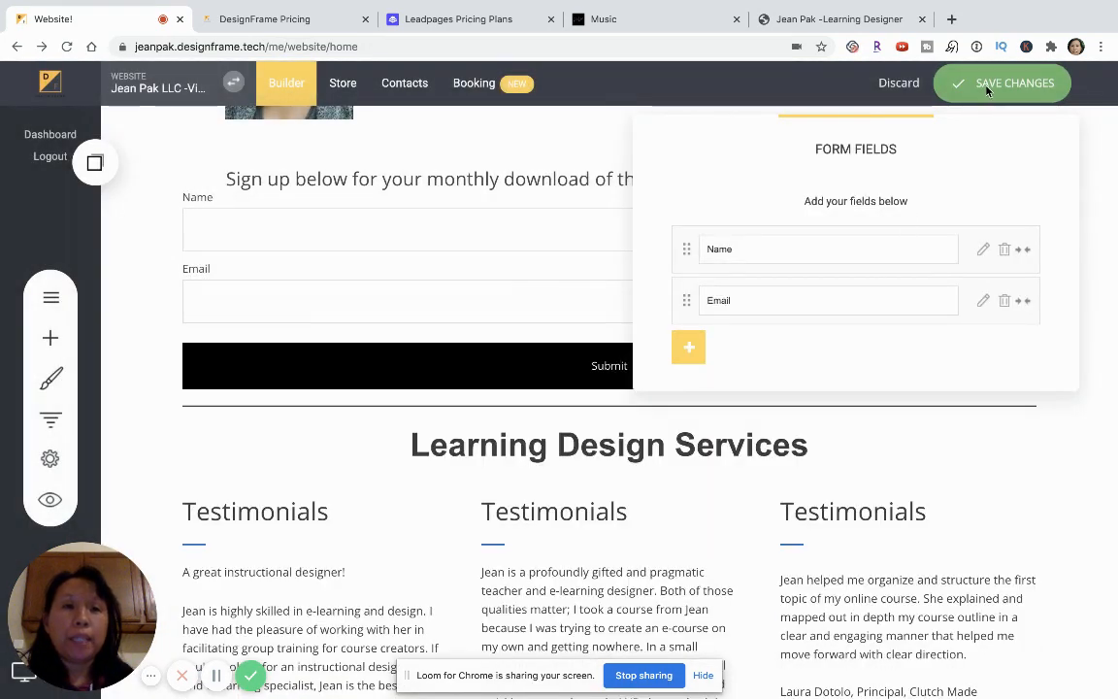
pyautogui.click(989, 89)
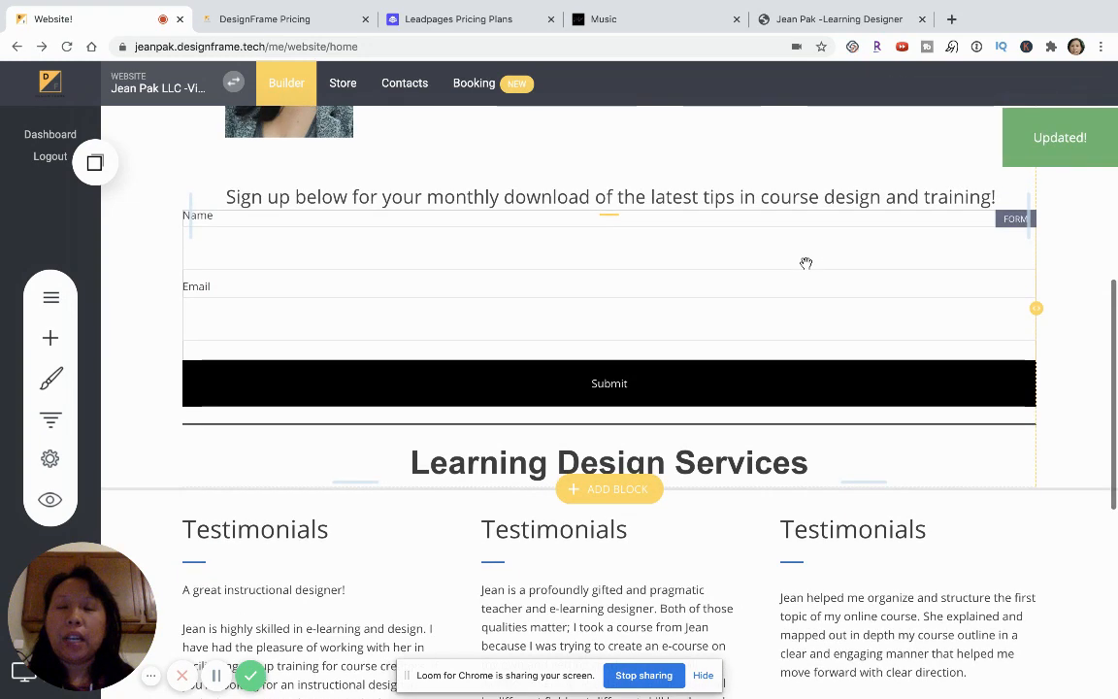
# Review the Name and Email form under the sign-up text and look again at the Form widget in the widget list
pyautogui.scroll(2, 659, 177)
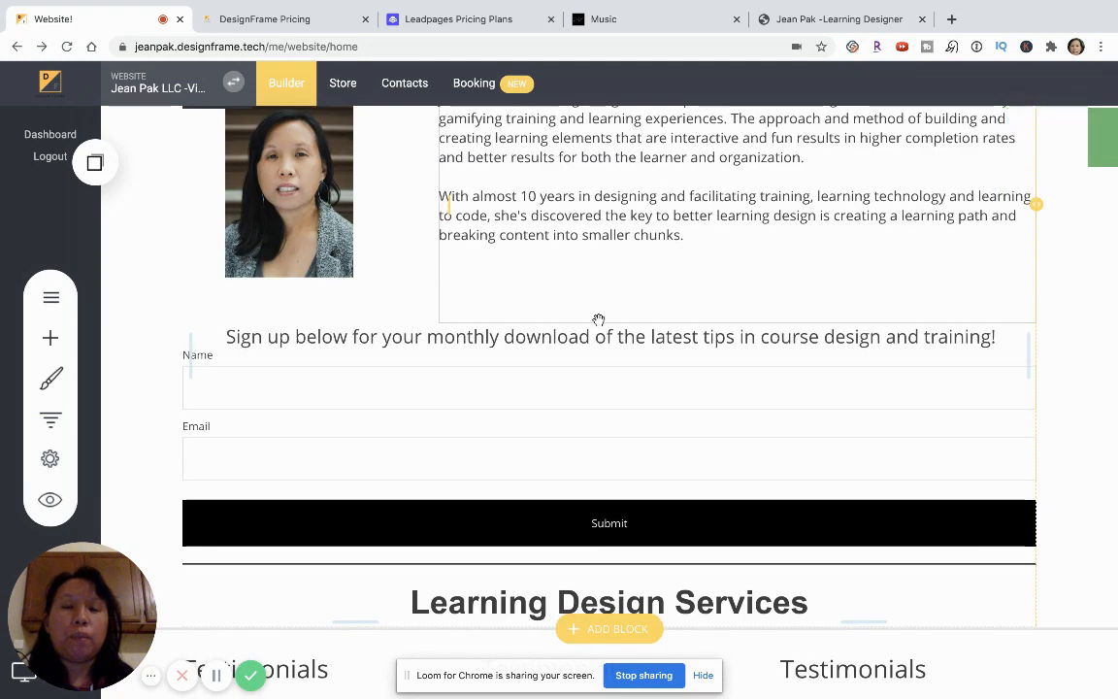
pyautogui.scroll(-1, 599, 319)
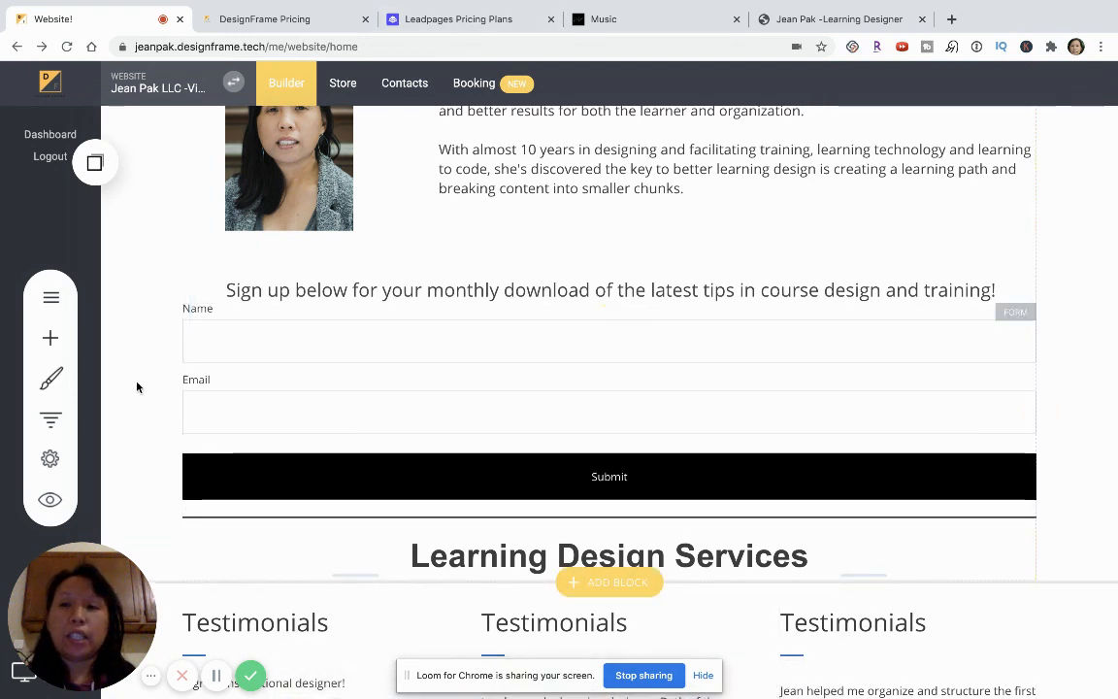
pyautogui.click(44, 340)
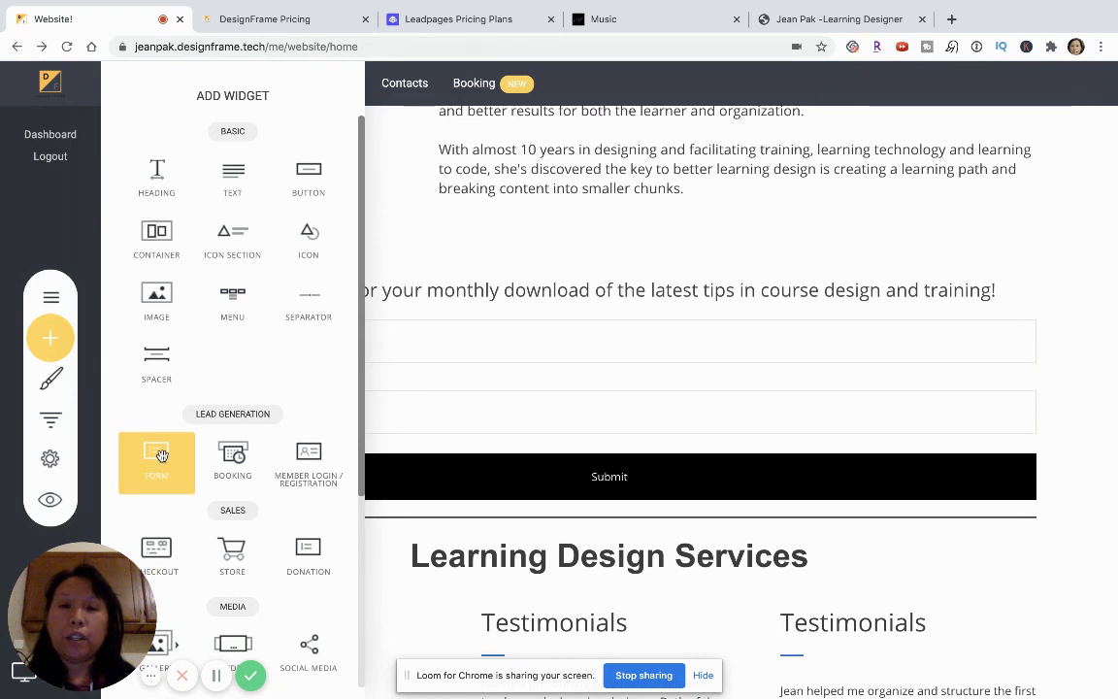
pyautogui.click(597, 313)
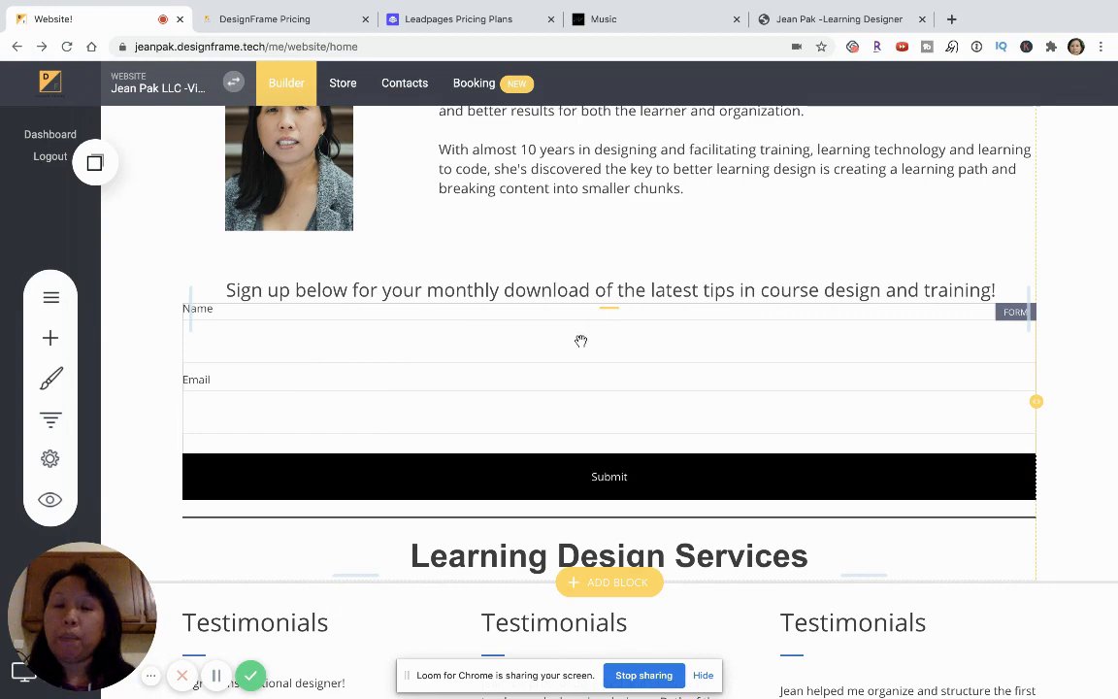
# Look over the Testimonials block, its block controls and the widget categories from Basic down to Other
pyautogui.scroll(-5, 580, 340)
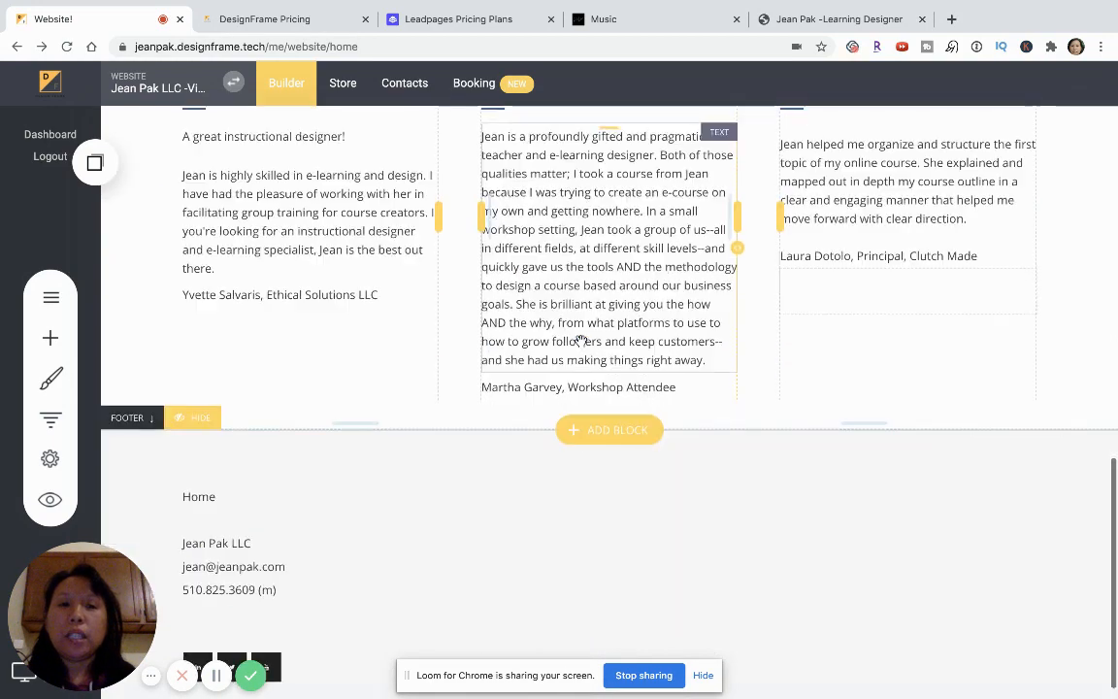
pyautogui.scroll(3, 580, 341)
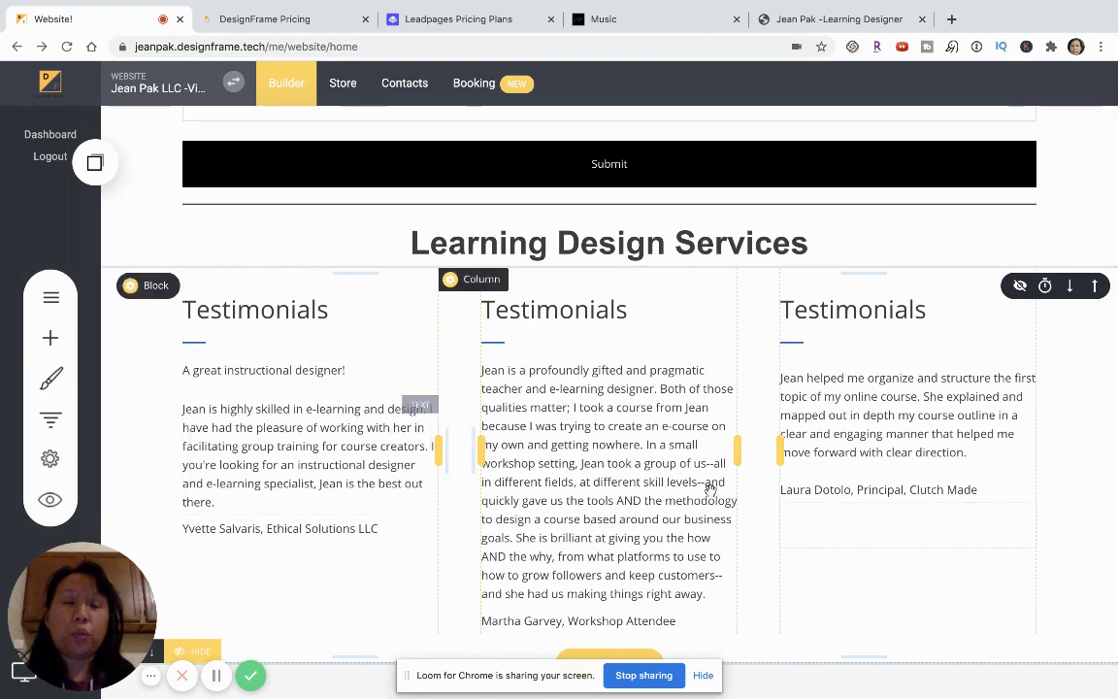
pyautogui.click(129, 282)
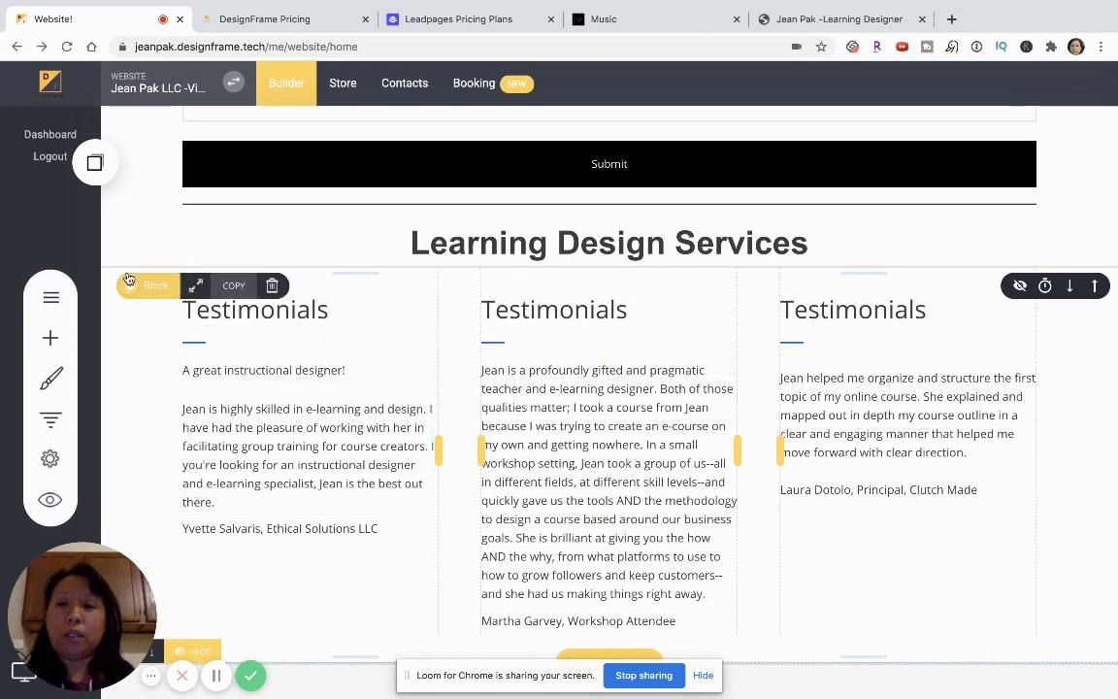
pyautogui.click(50, 340)
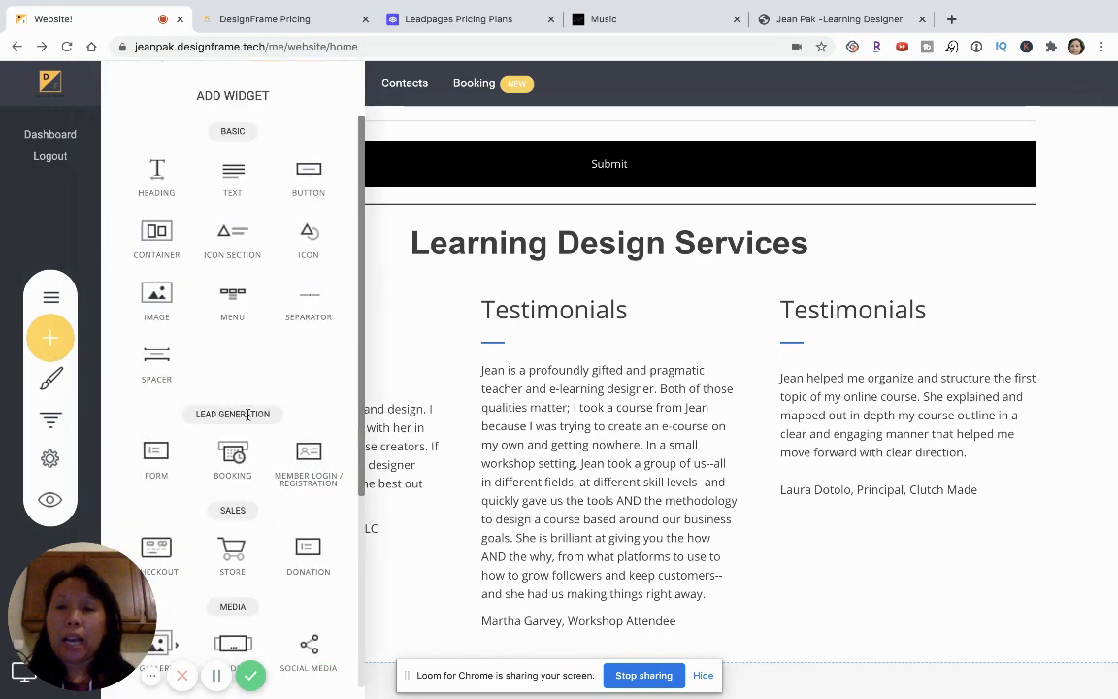
pyautogui.scroll(-5, 248, 415)
pyautogui.scroll(4, 247, 416)
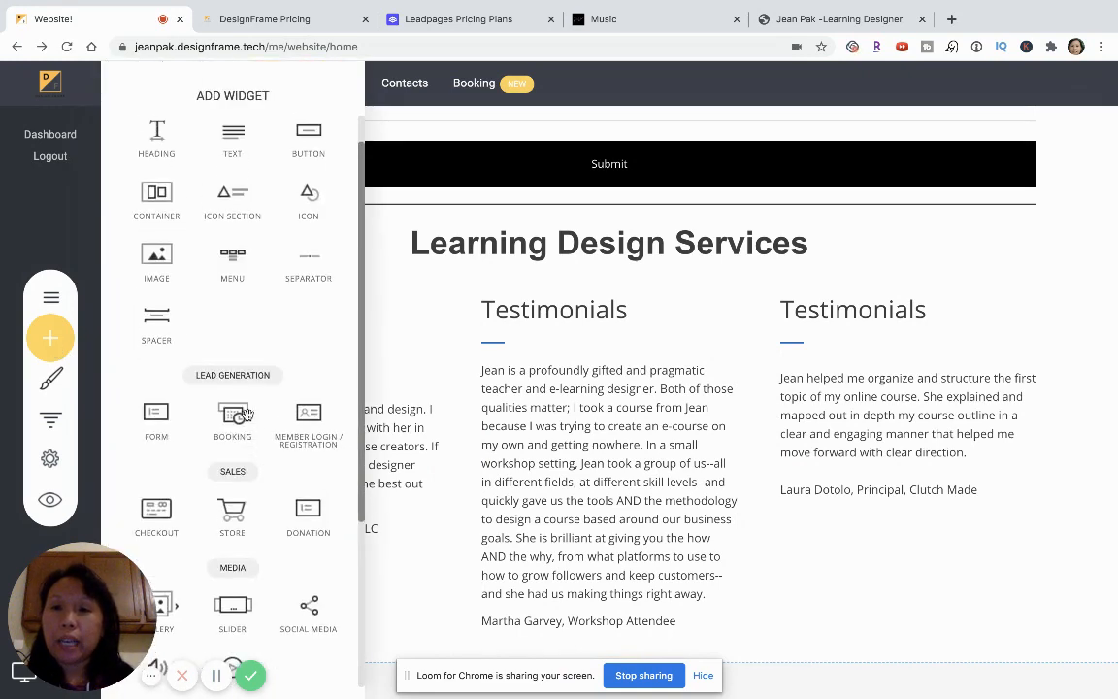
pyautogui.scroll(1, 255, 260)
pyautogui.scroll(-3, 264, 282)
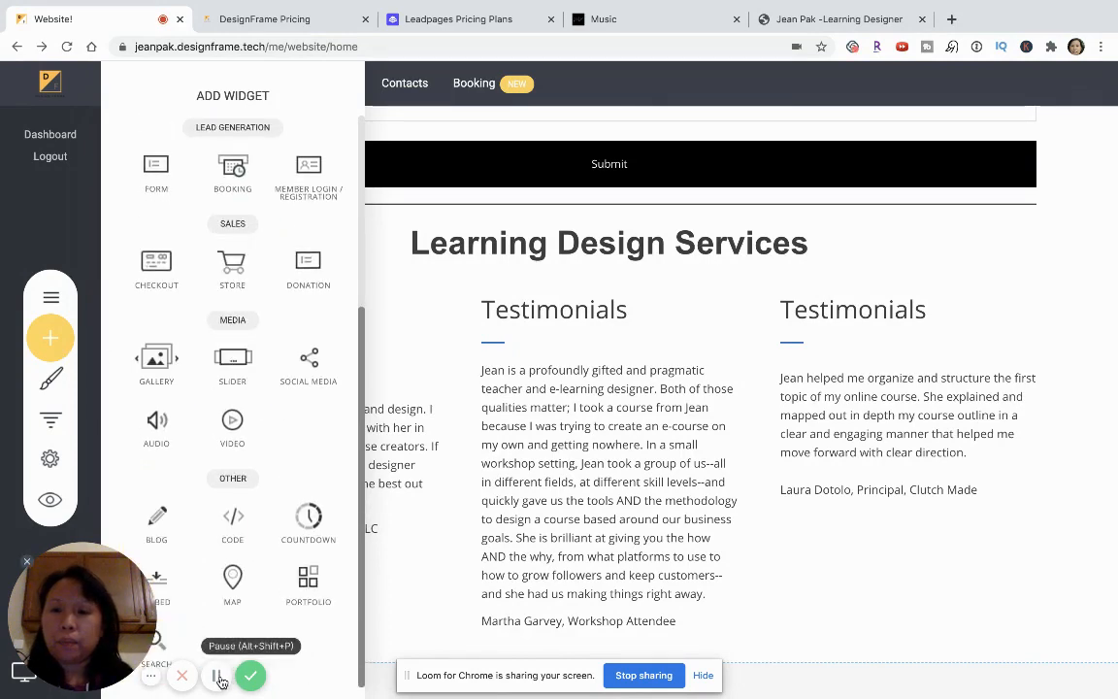
pyautogui.click(220, 677)
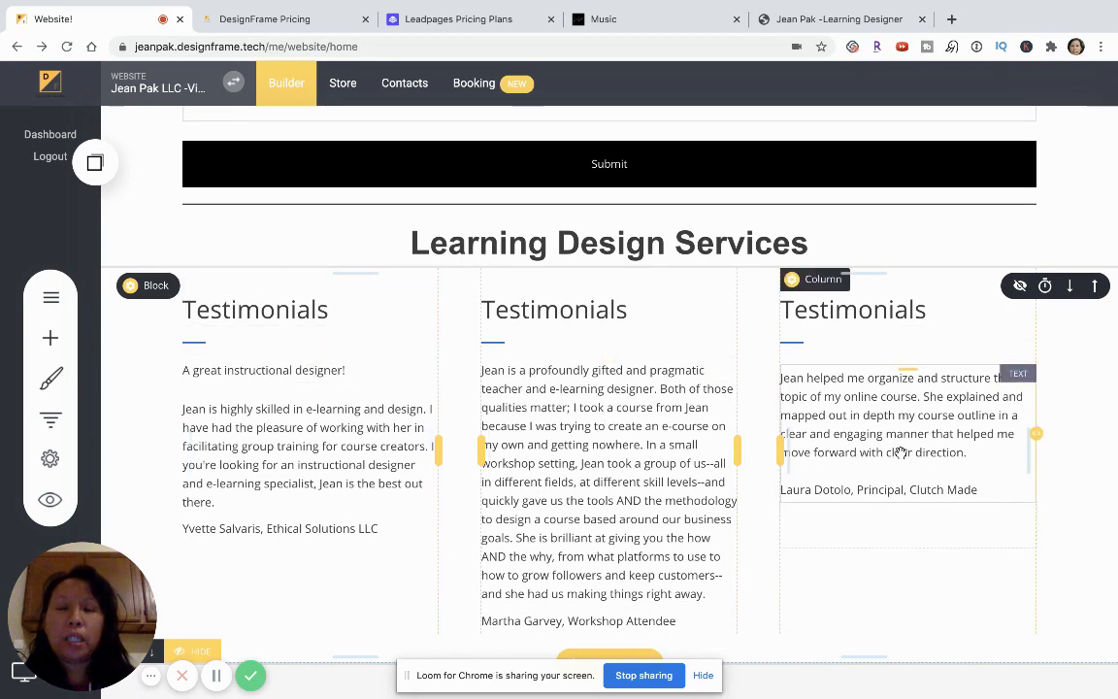
# Open the main paragraph of the first testimonial for editing, select its text, and examine the available font families and formatting options
pyautogui.click(244, 308)
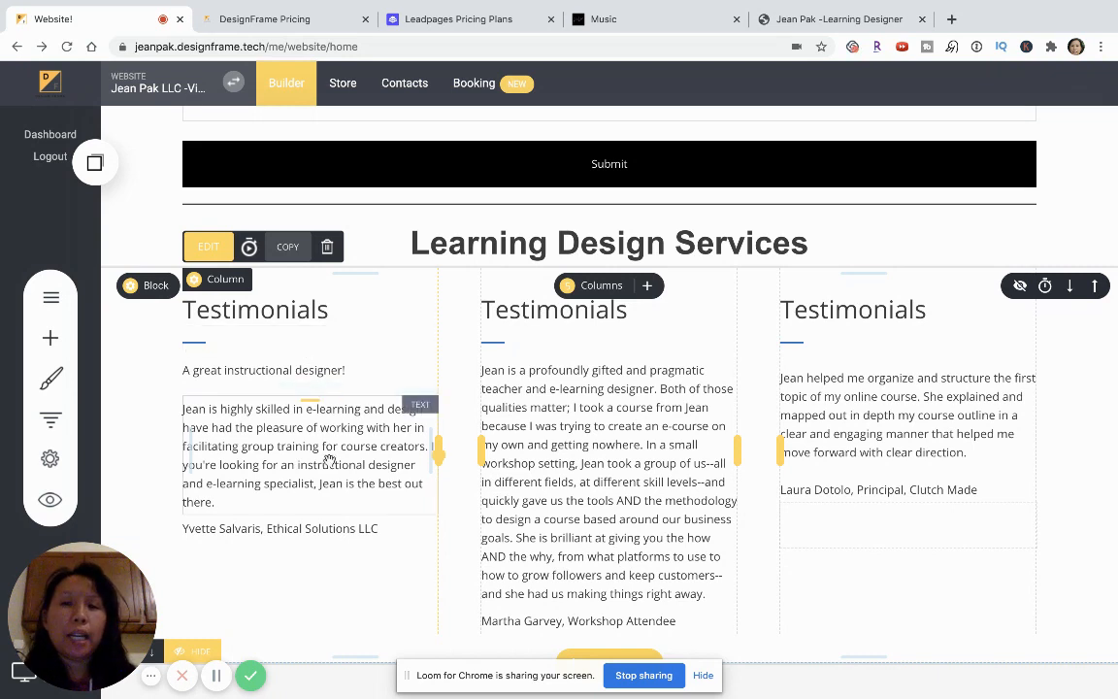
pyautogui.click(207, 374)
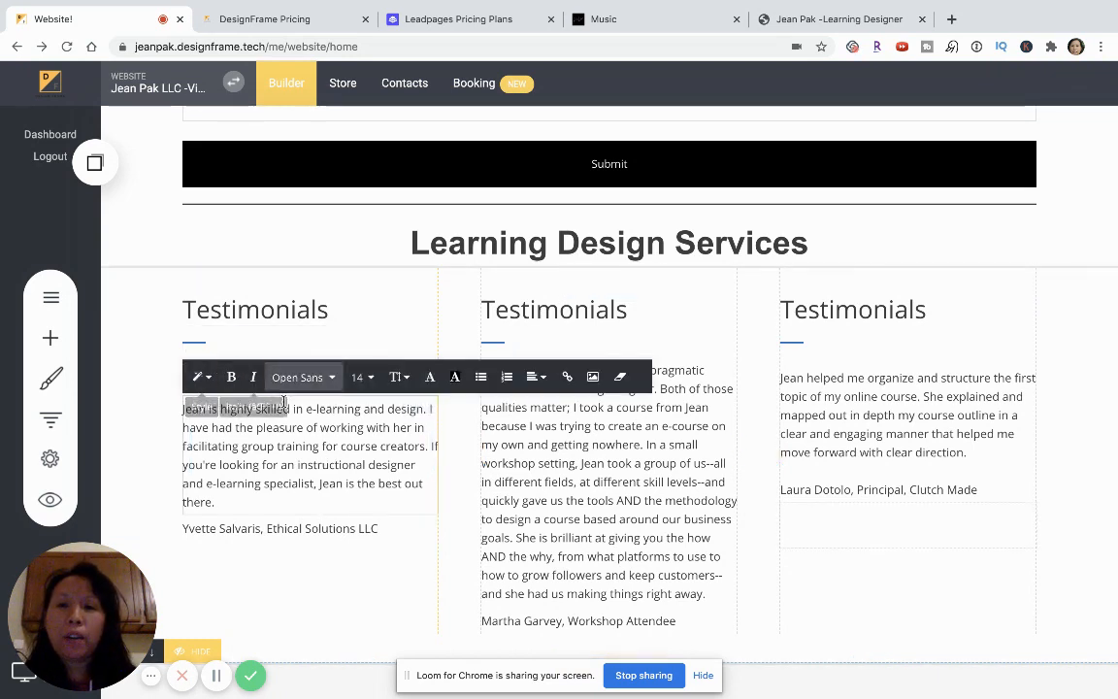
pyautogui.moveTo(298, 498); pyautogui.dragTo(182, 406)
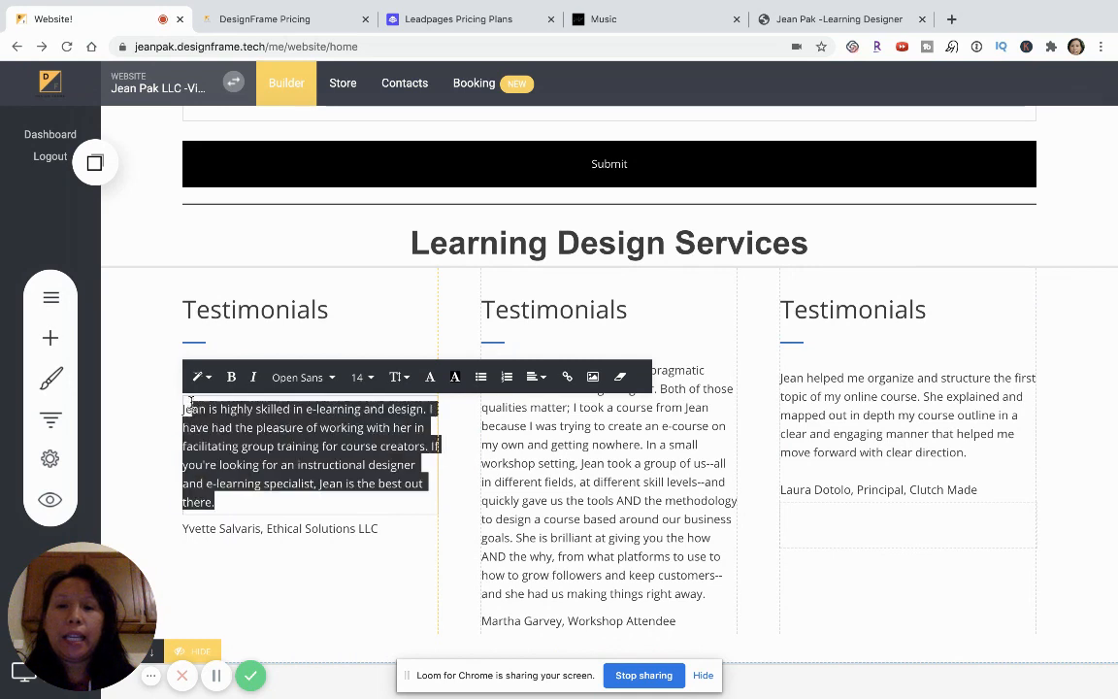
pyautogui.click(303, 378)
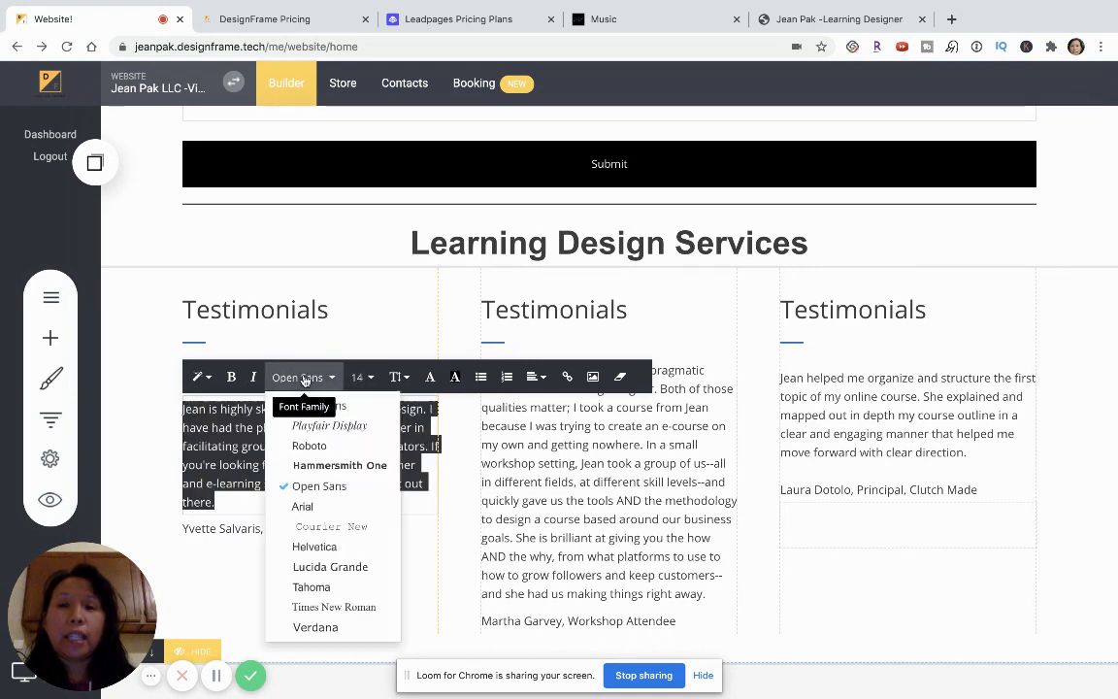
pyautogui.click(303, 379)
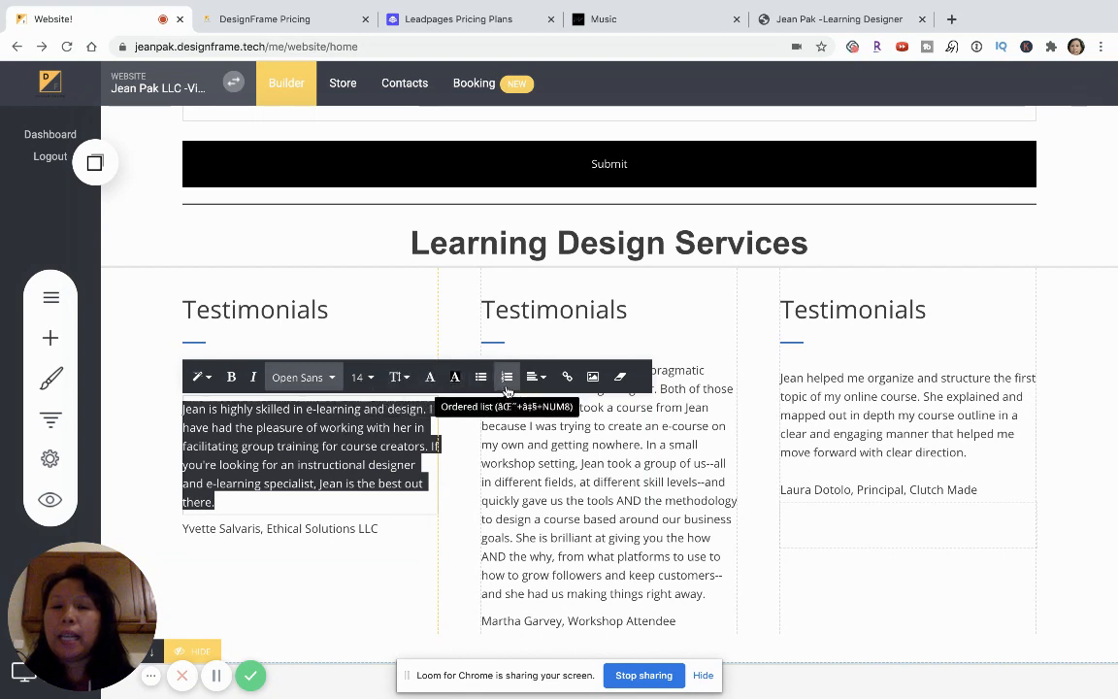
pyautogui.click(385, 550)
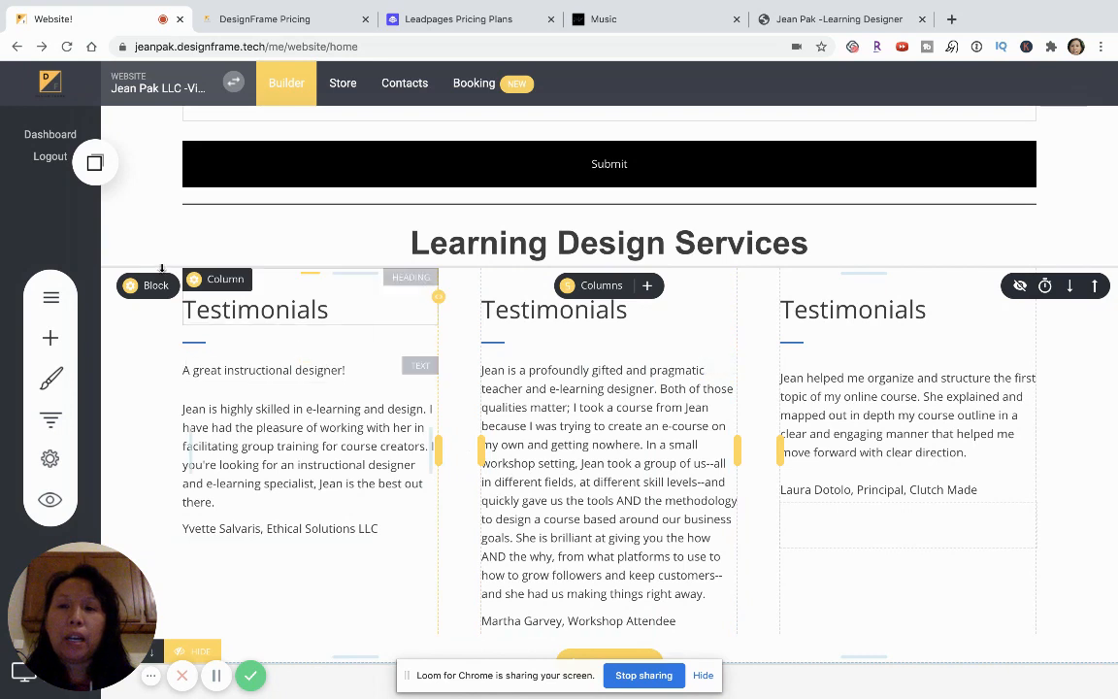
# Examine the Testimonials block's container settings, including the background, gradient, overlay, shape divider and anchor point options
pyautogui.moveTo(151, 288)
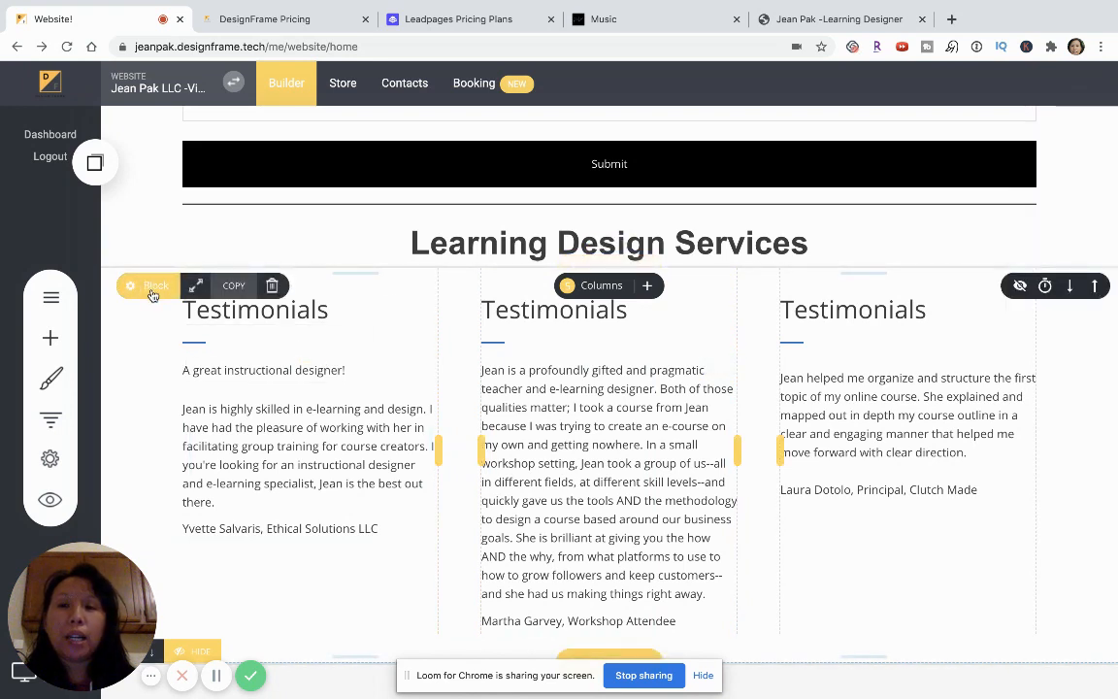
pyautogui.click(150, 291)
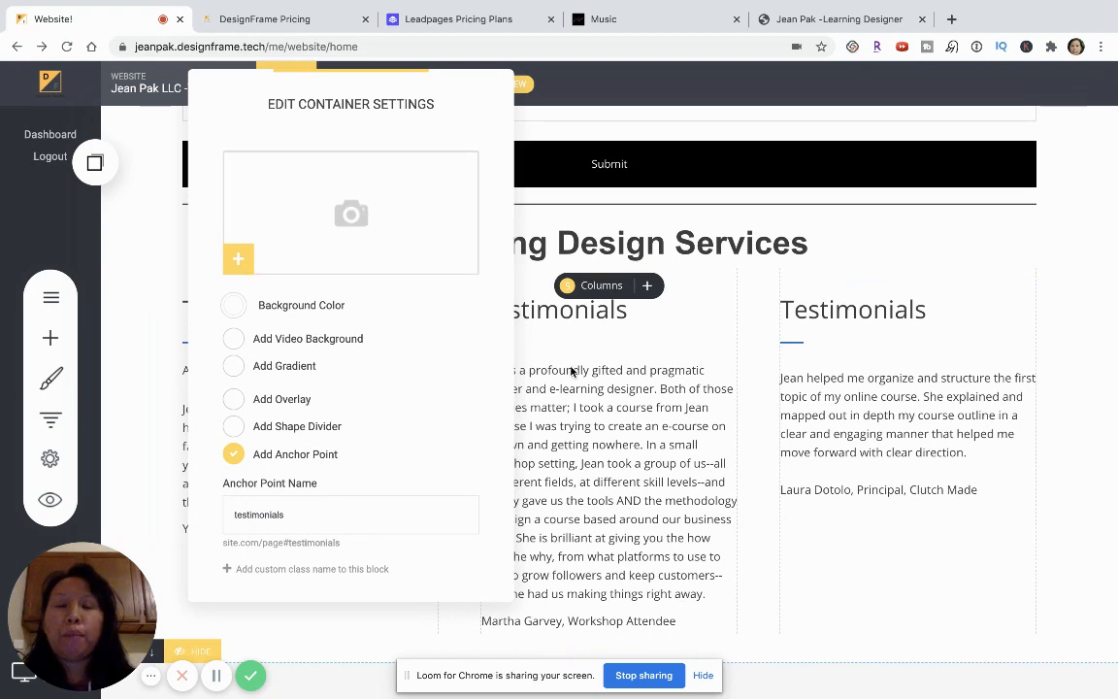
pyautogui.click(631, 390)
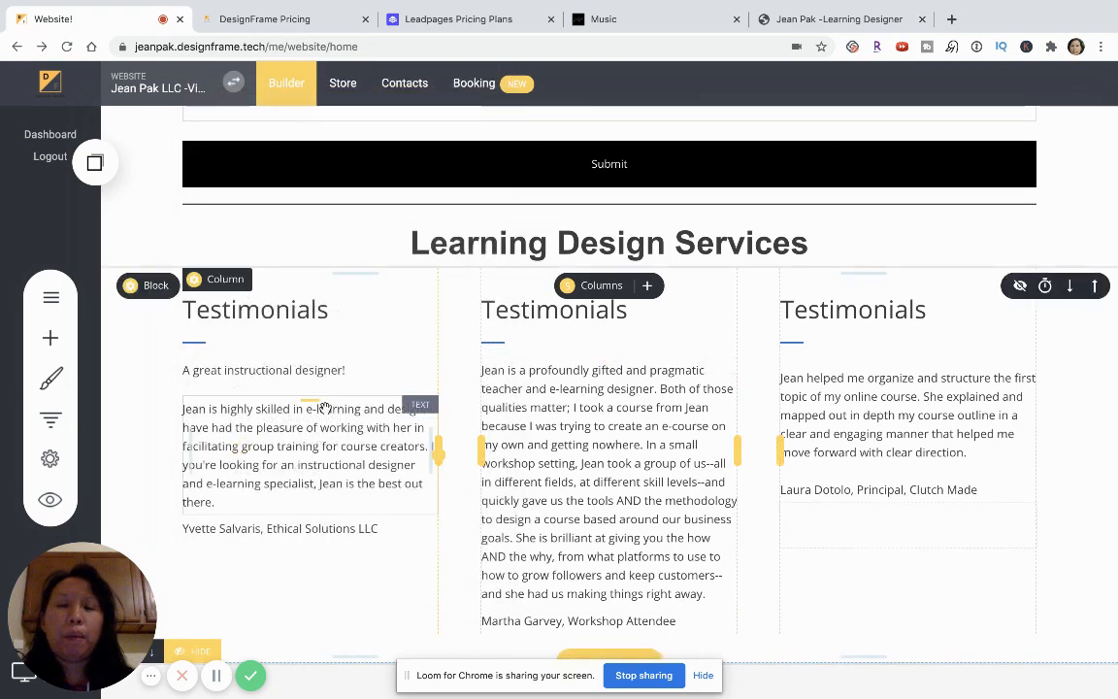
pyautogui.click(130, 284)
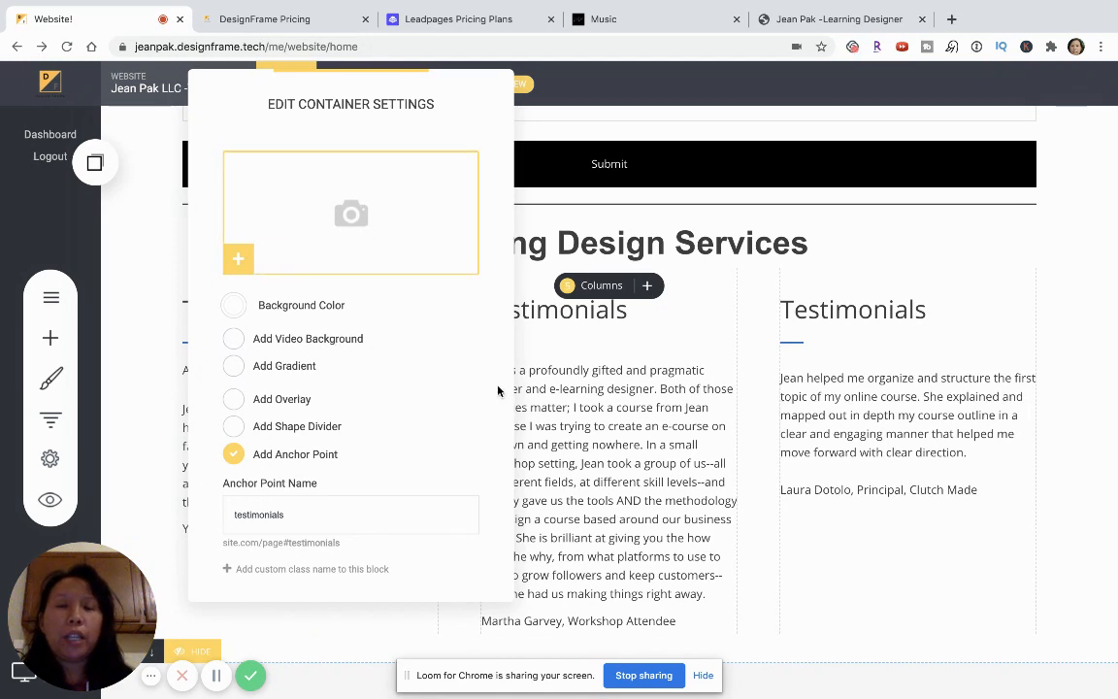
pyautogui.click(609, 500)
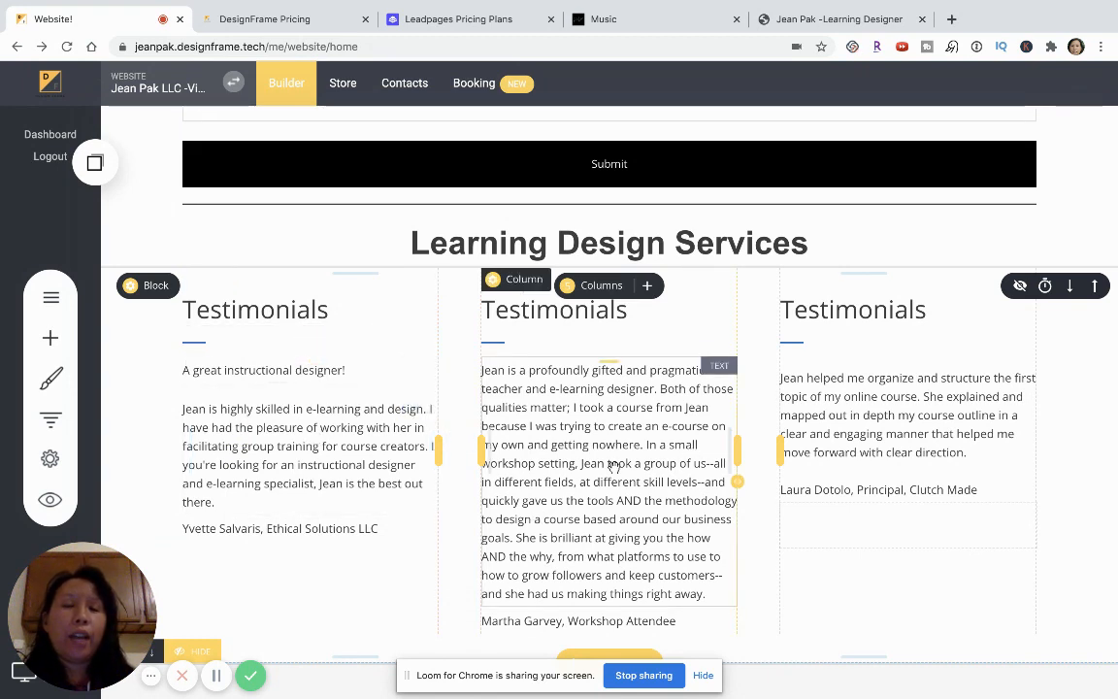
# Place a Social Media widget in the footer above the Home link
pyautogui.scroll(-3, 614, 467)
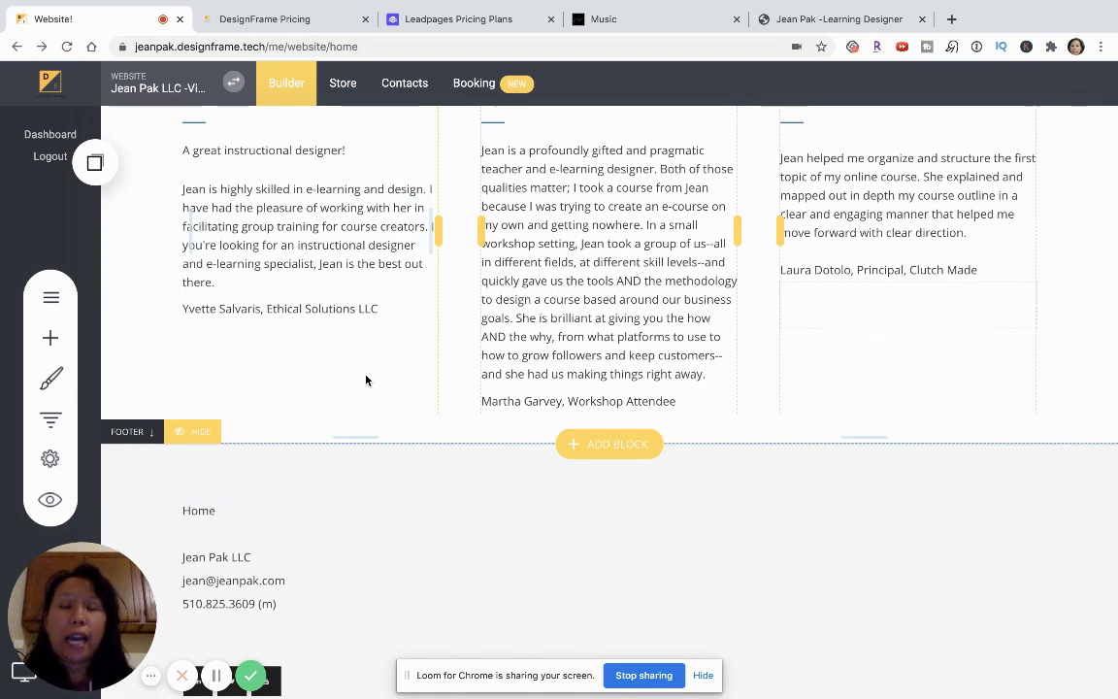
pyautogui.scroll(-1, 366, 380)
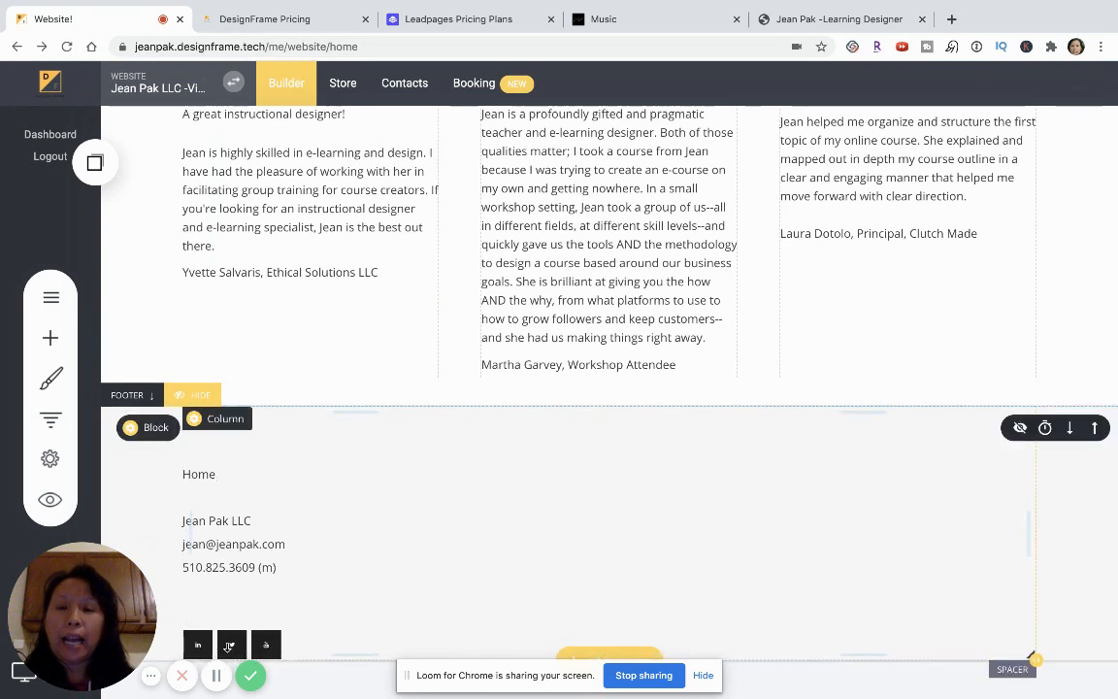
pyautogui.moveTo(146, 641); pyautogui.dragTo(987, 625)
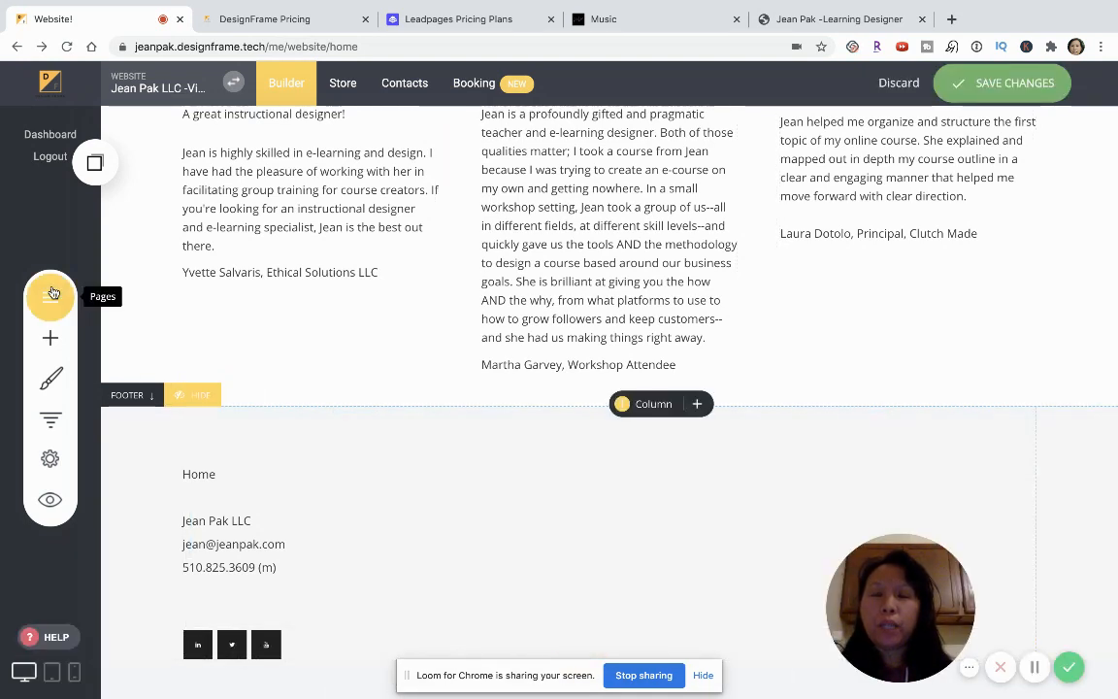
pyautogui.click(51, 342)
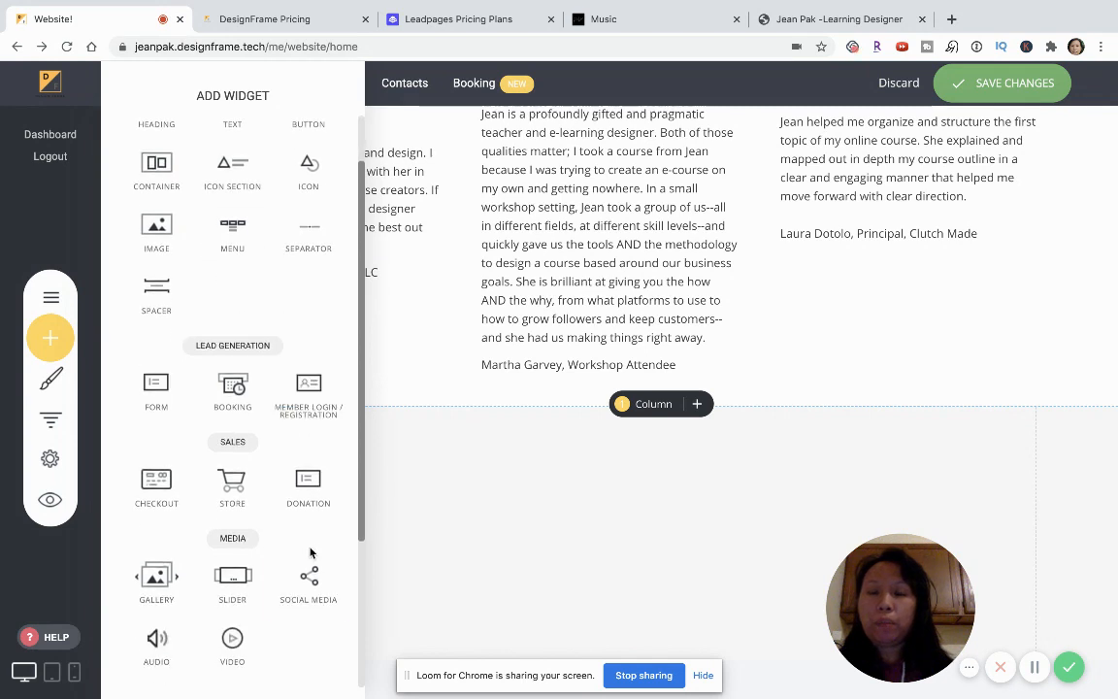
pyautogui.scroll(-2, 314, 545)
pyautogui.moveTo(310, 474); pyautogui.dragTo(545, 460)
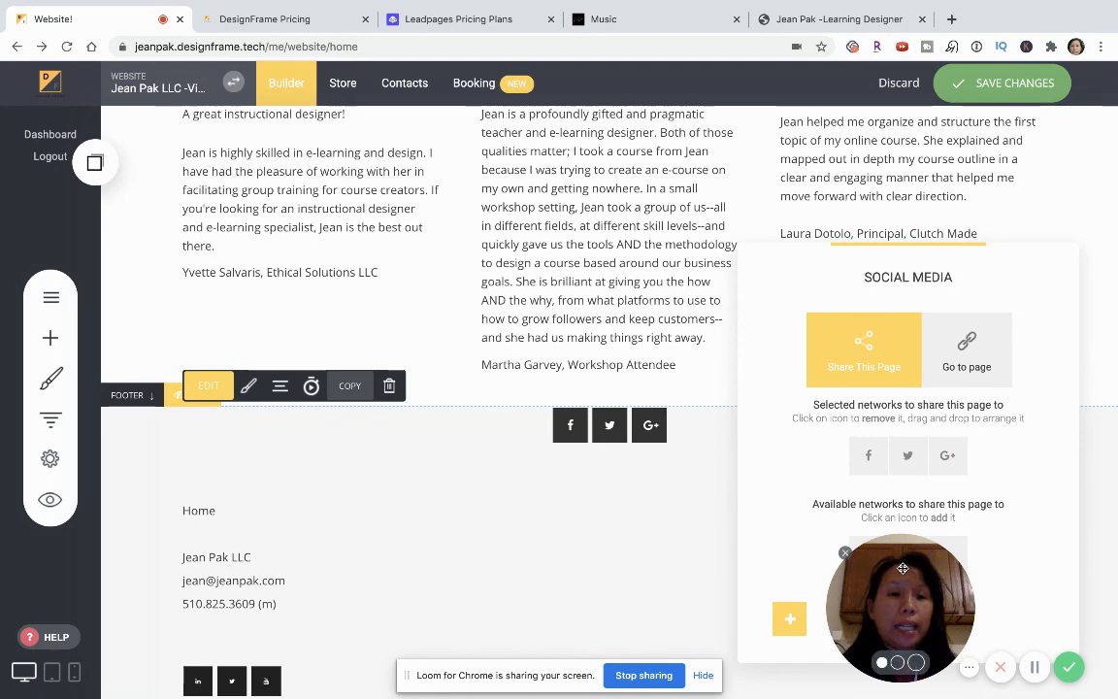
# Add LinkedIn and Pinterest to the new footer Social Media widget's selected sharing networks and close its settings
pyautogui.moveTo(903, 567); pyautogui.dragTo(508, 538)
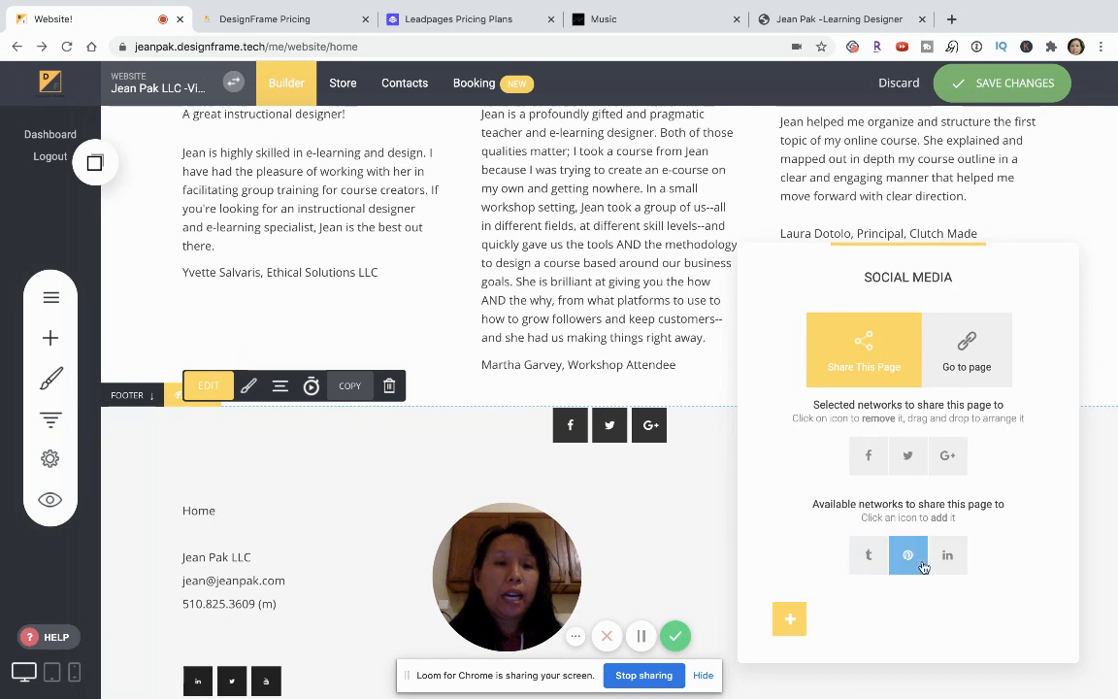
pyautogui.moveTo(961, 563); pyautogui.dragTo(642, 395)
pyautogui.click(993, 574)
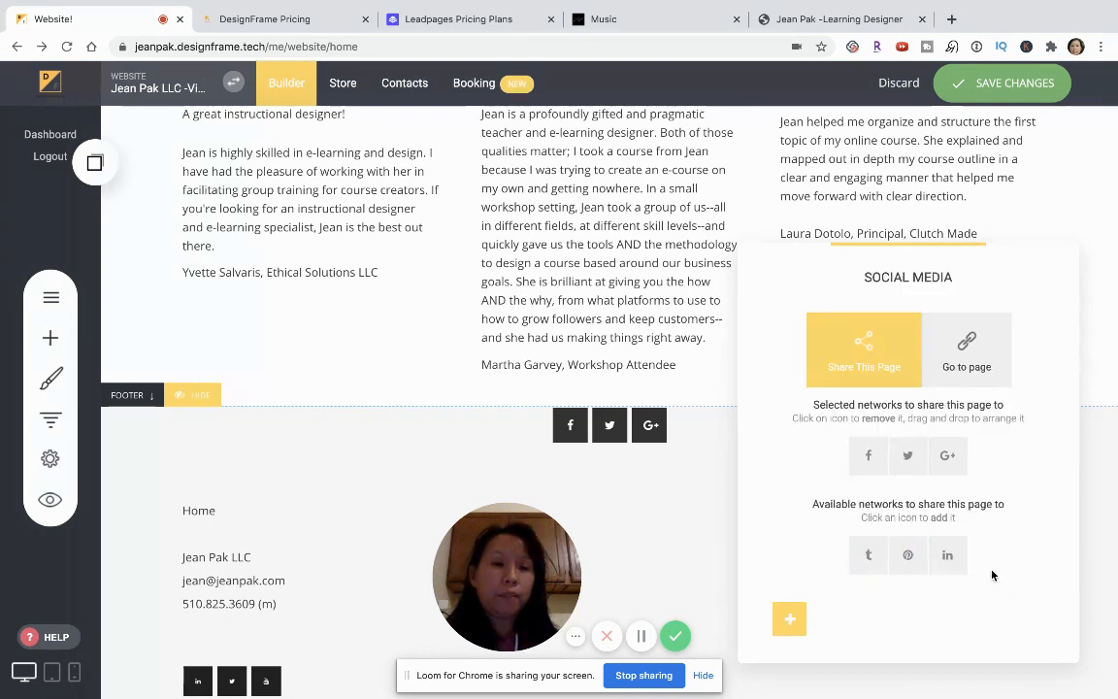
pyautogui.moveTo(956, 554); pyautogui.dragTo(854, 509)
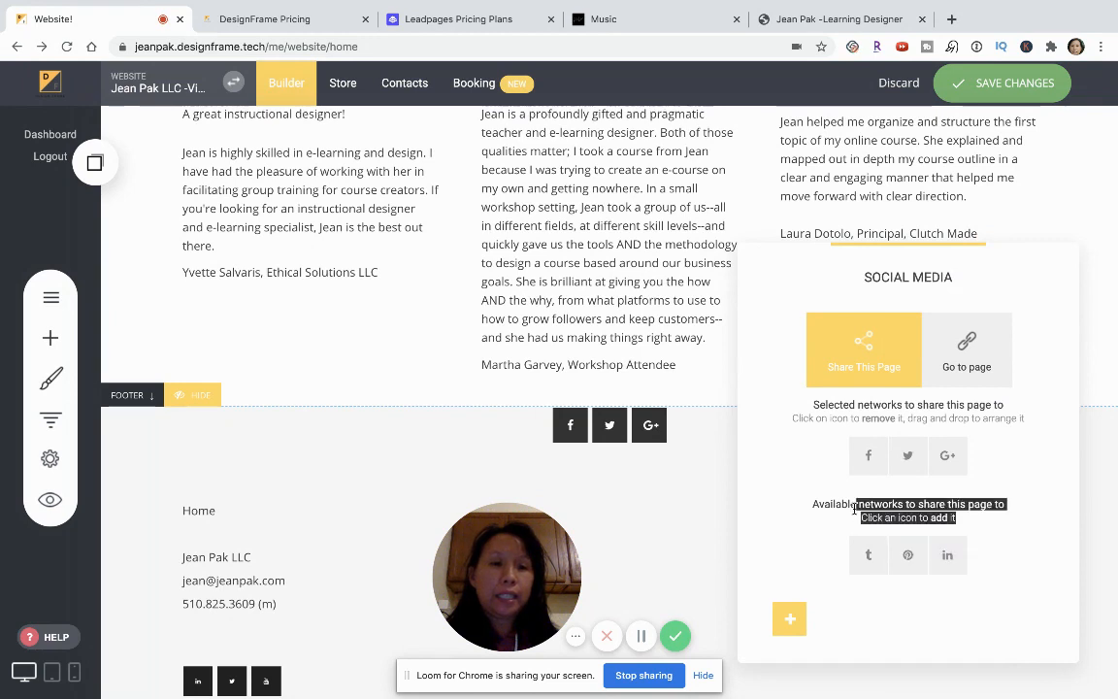
pyautogui.click(947, 554)
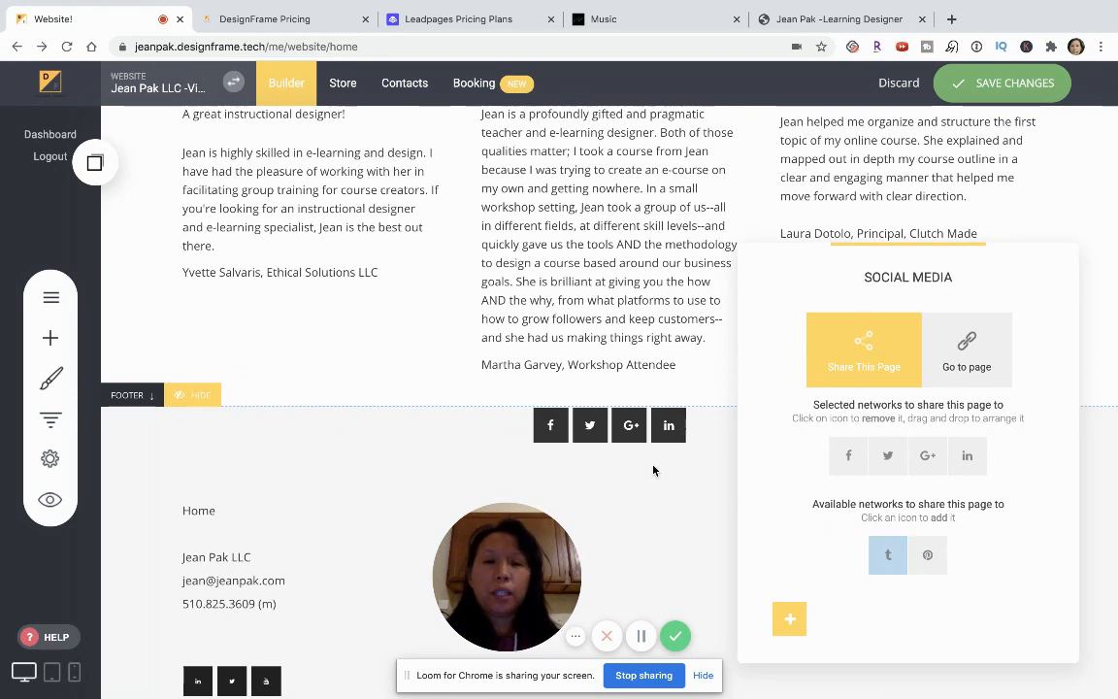
pyautogui.click(927, 558)
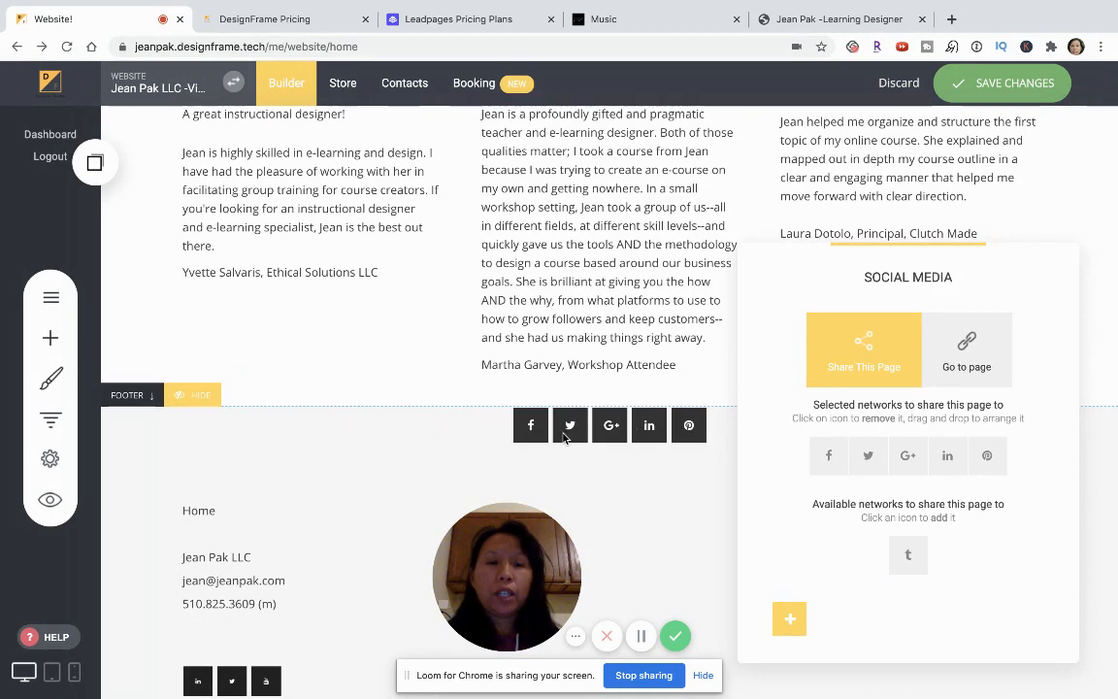
pyautogui.click(506, 439)
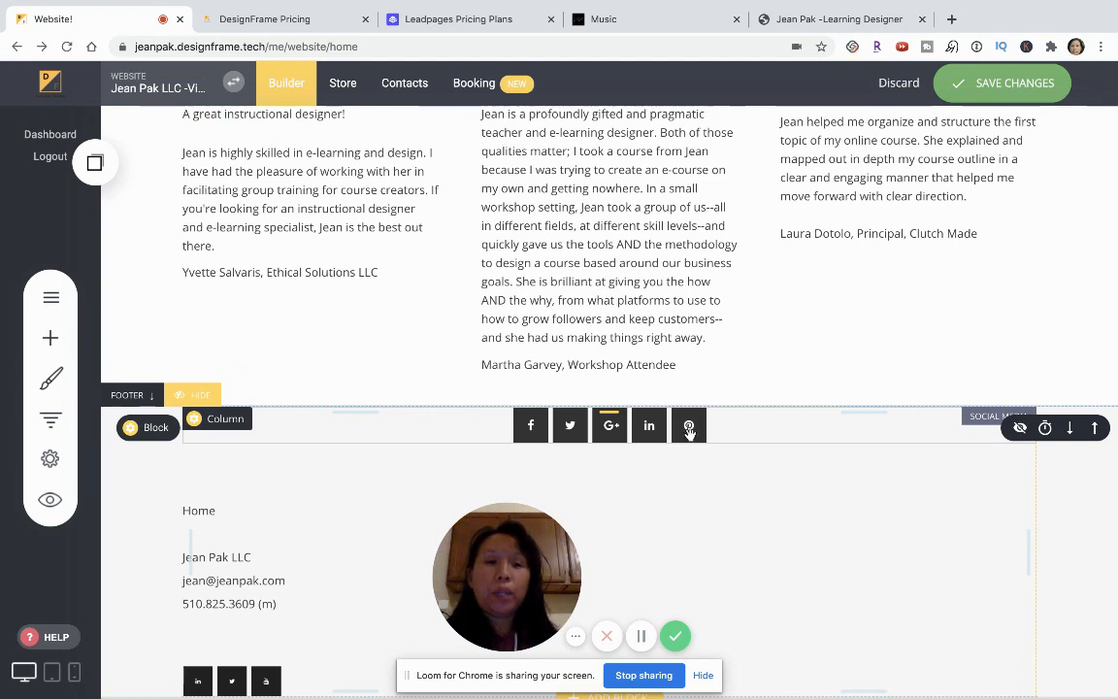
pyautogui.click(689, 432)
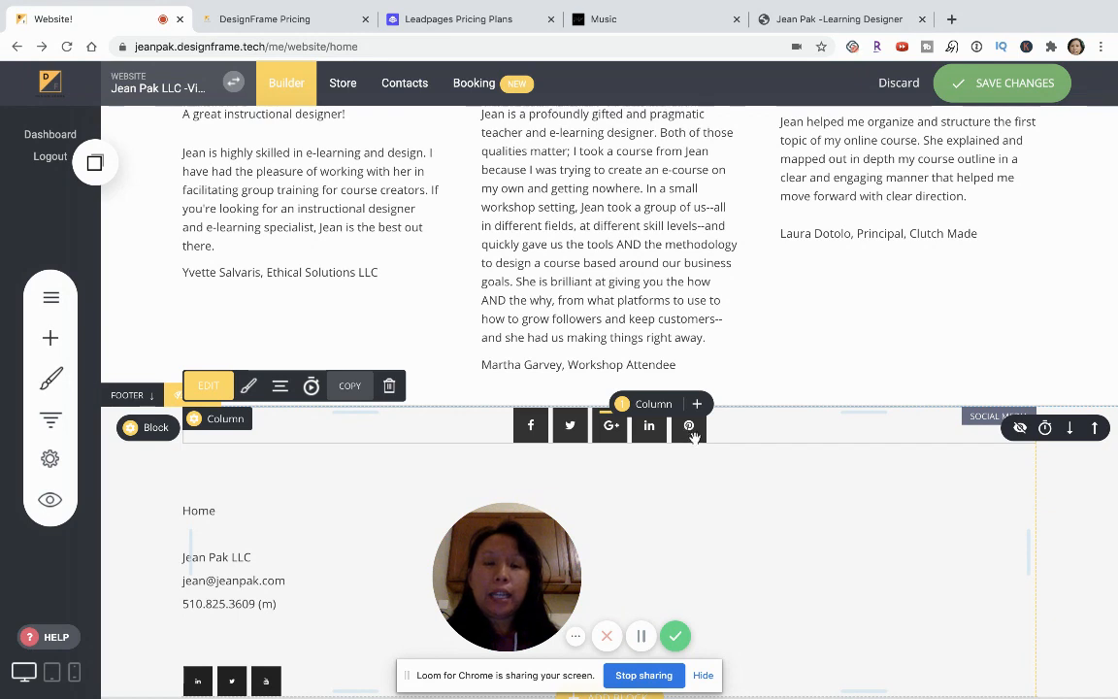
pyautogui.click(652, 406)
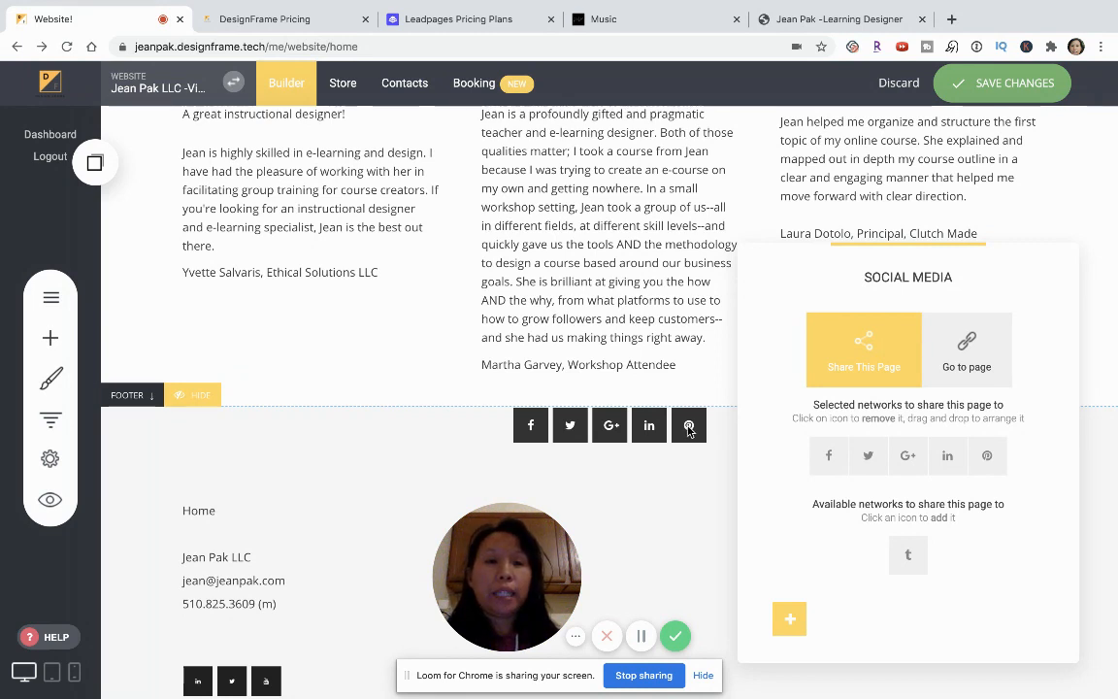
pyautogui.click(689, 430)
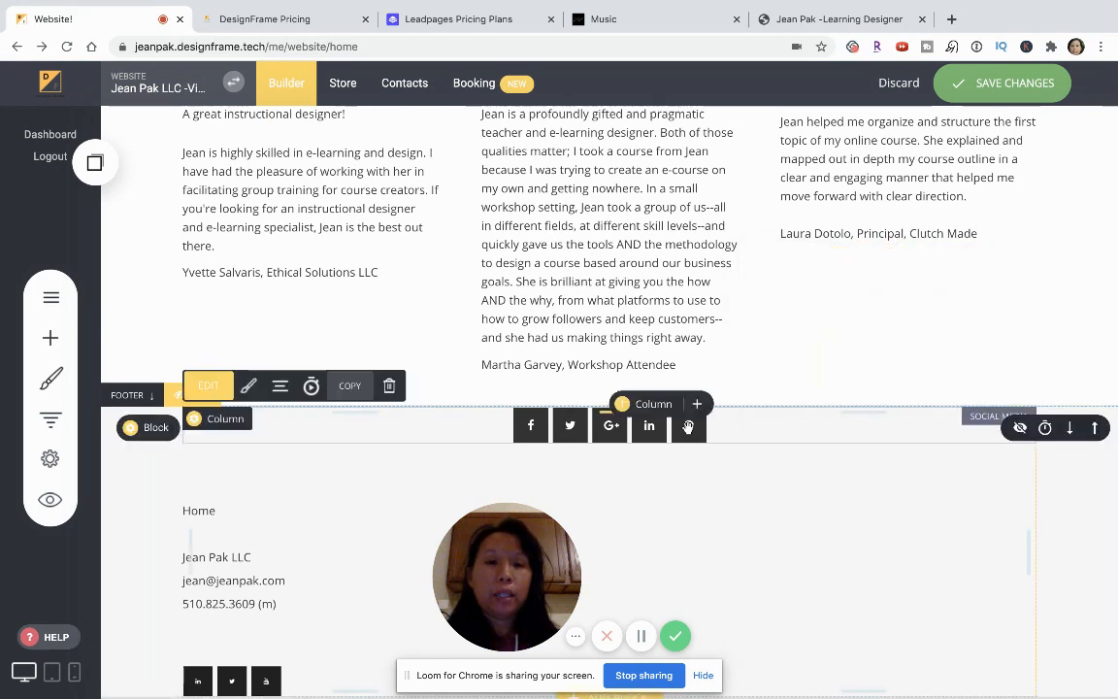
pyautogui.click(389, 387)
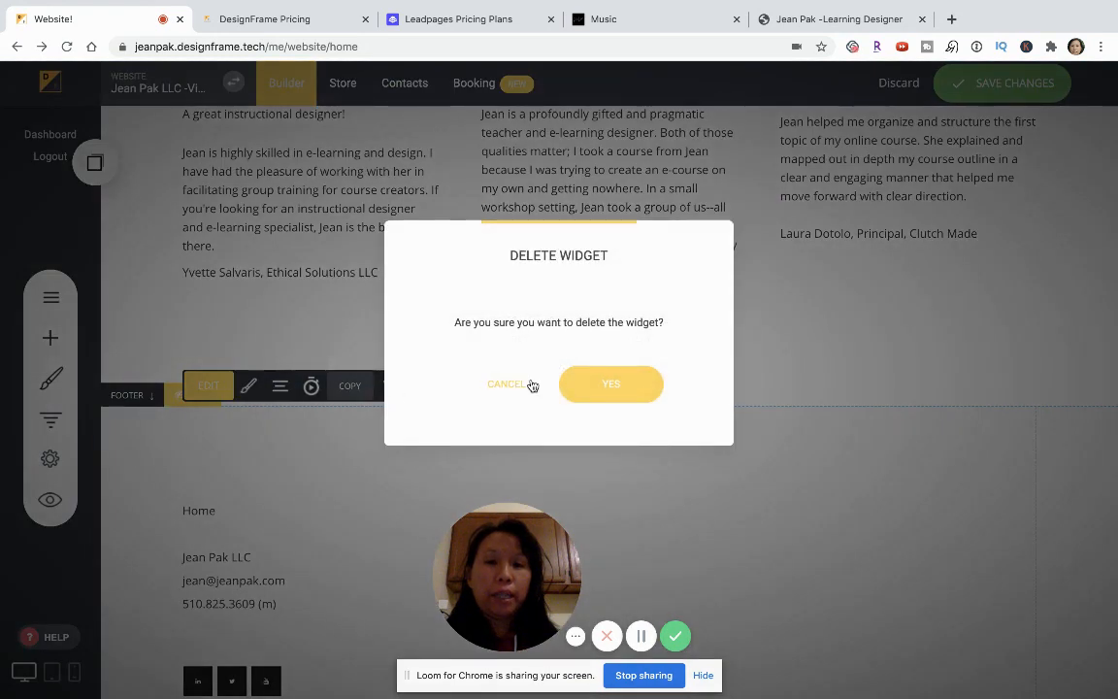
pyautogui.click(592, 389)
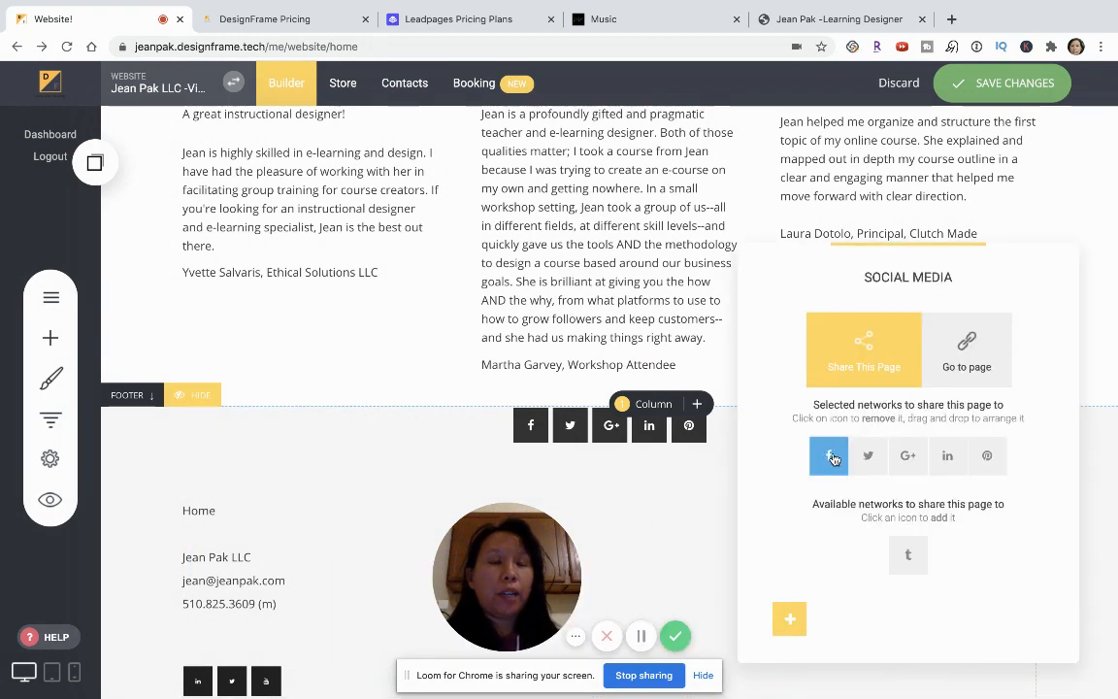
# Remove Pinterest from the footer Social Media widget's selected sharing networks
pyautogui.click(985, 465)
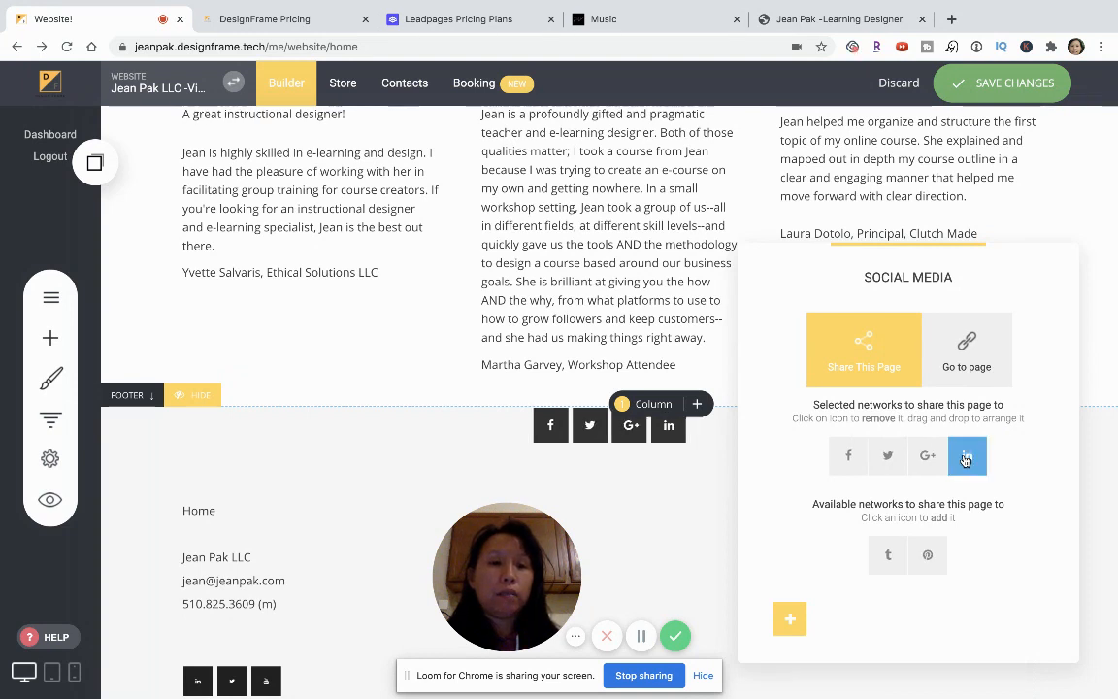
# Remove LinkedIn and Google+ from the footer Social Media widget's selected sharing networks and close its settings
pyautogui.click(967, 458)
pyautogui.click(951, 456)
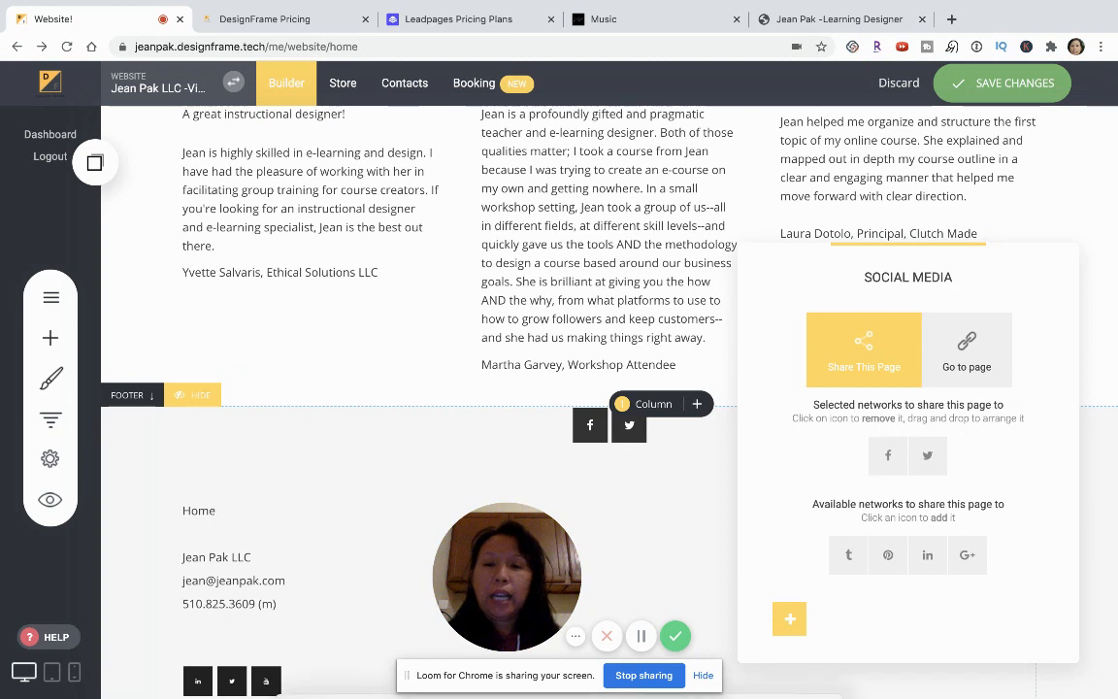
pyautogui.moveTo(261, 686)
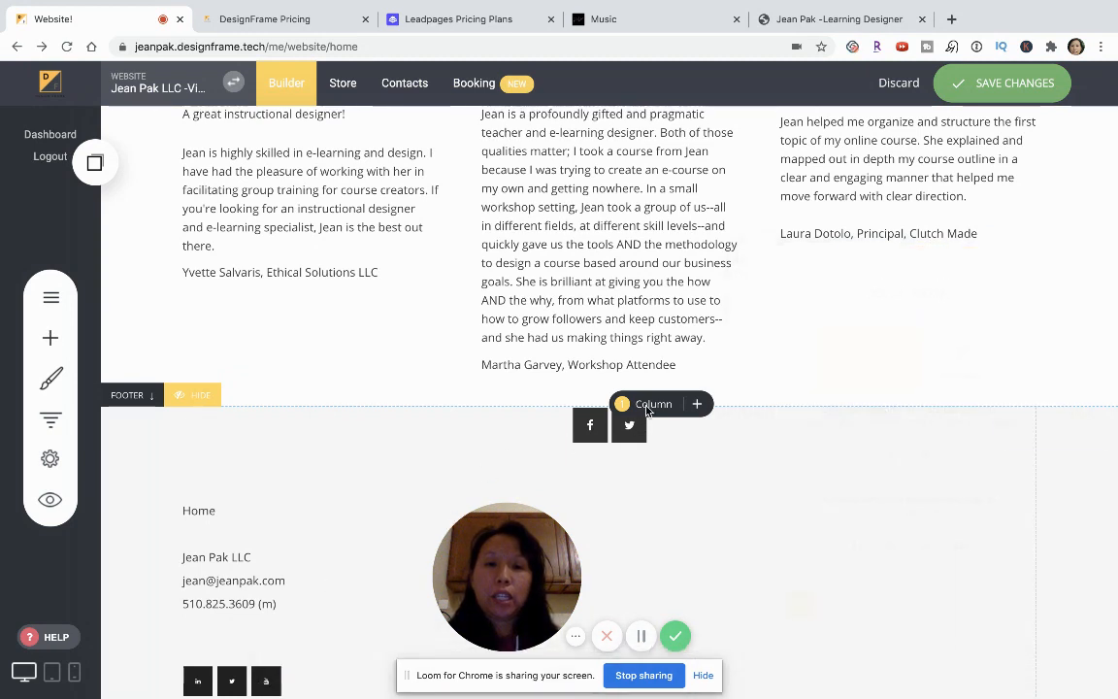
# Delete the Social Media widget above the Home link in the footer and confirm the deletion
pyautogui.click(617, 408)
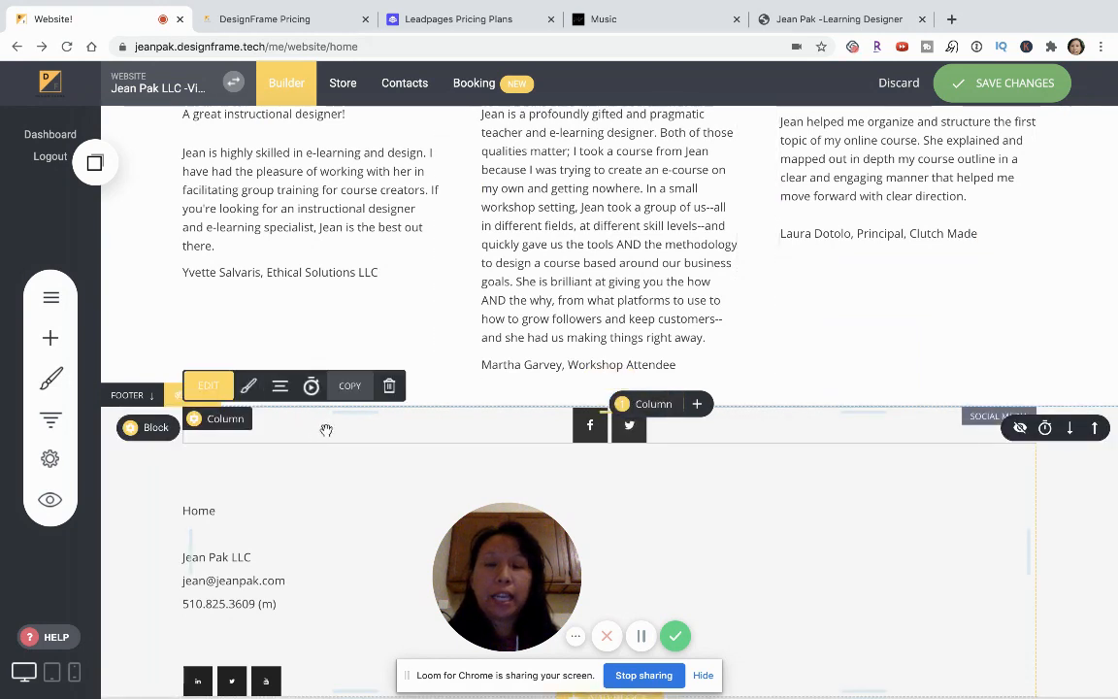
pyautogui.click(389, 388)
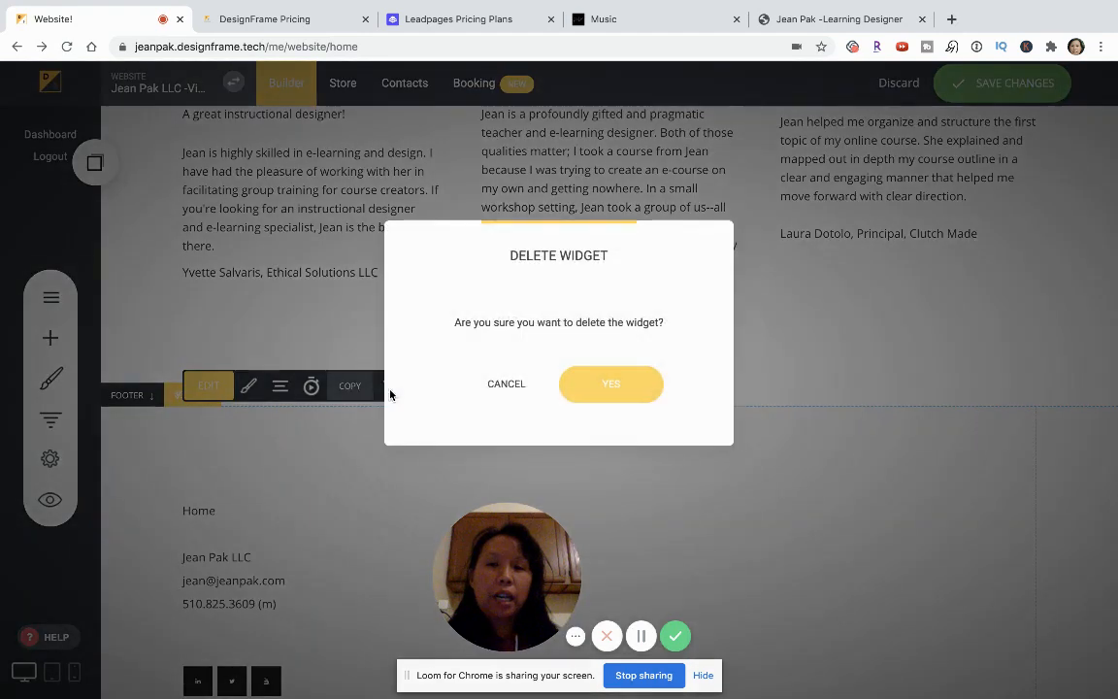
pyautogui.click(582, 388)
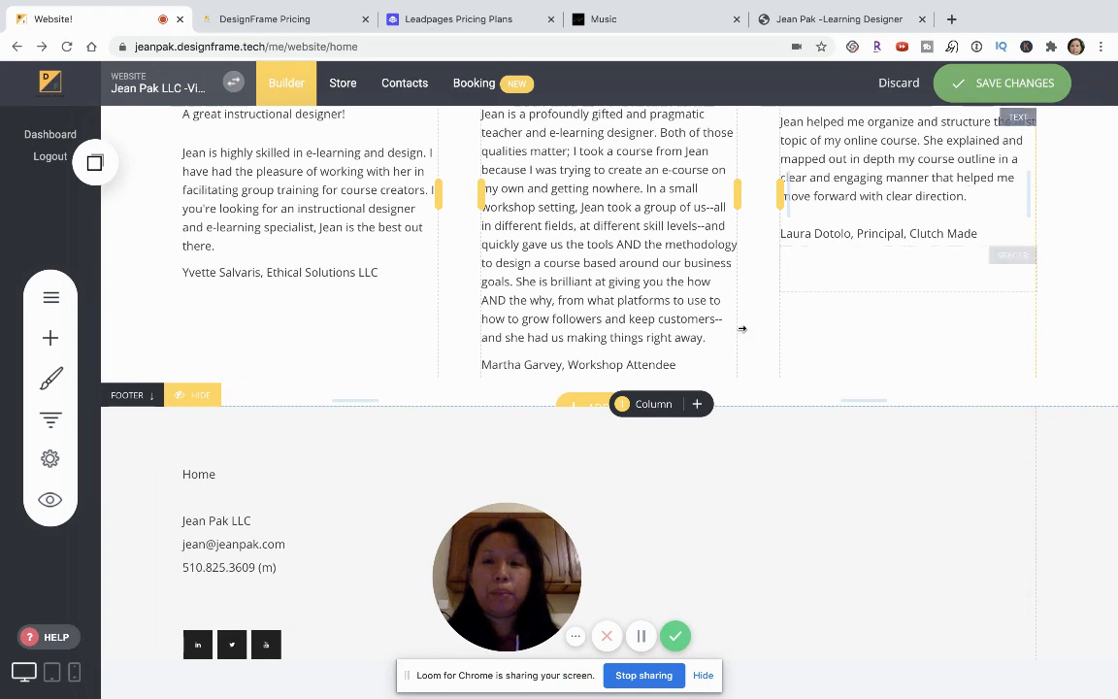
pyautogui.scroll(6, 739, 327)
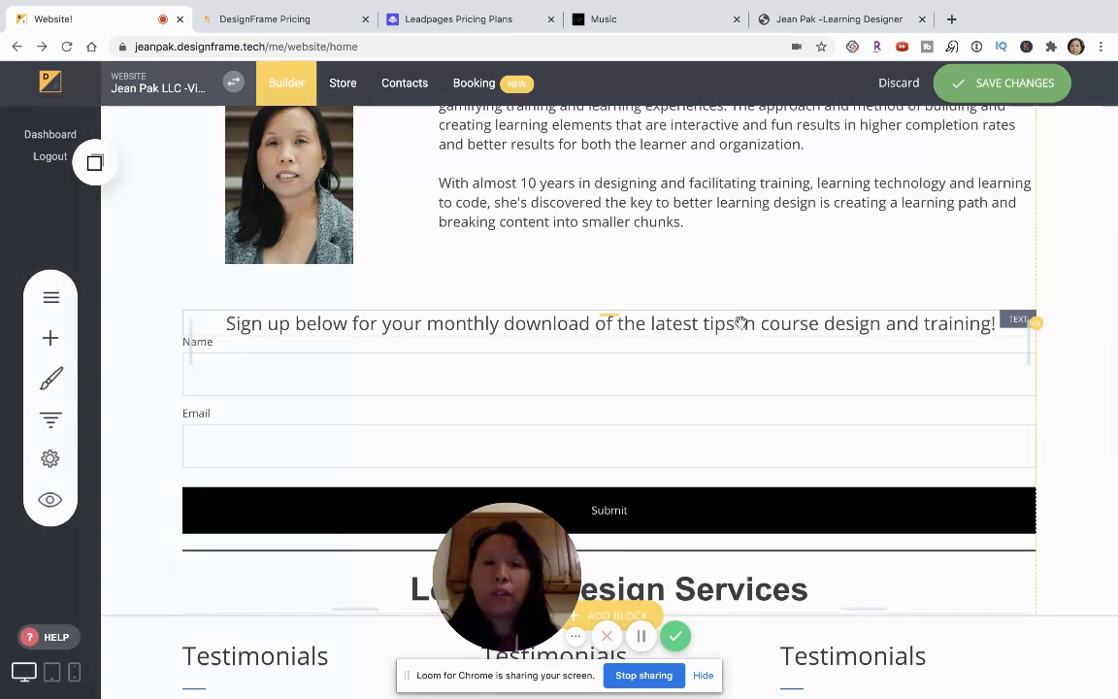
pyautogui.scroll(3, 701, 190)
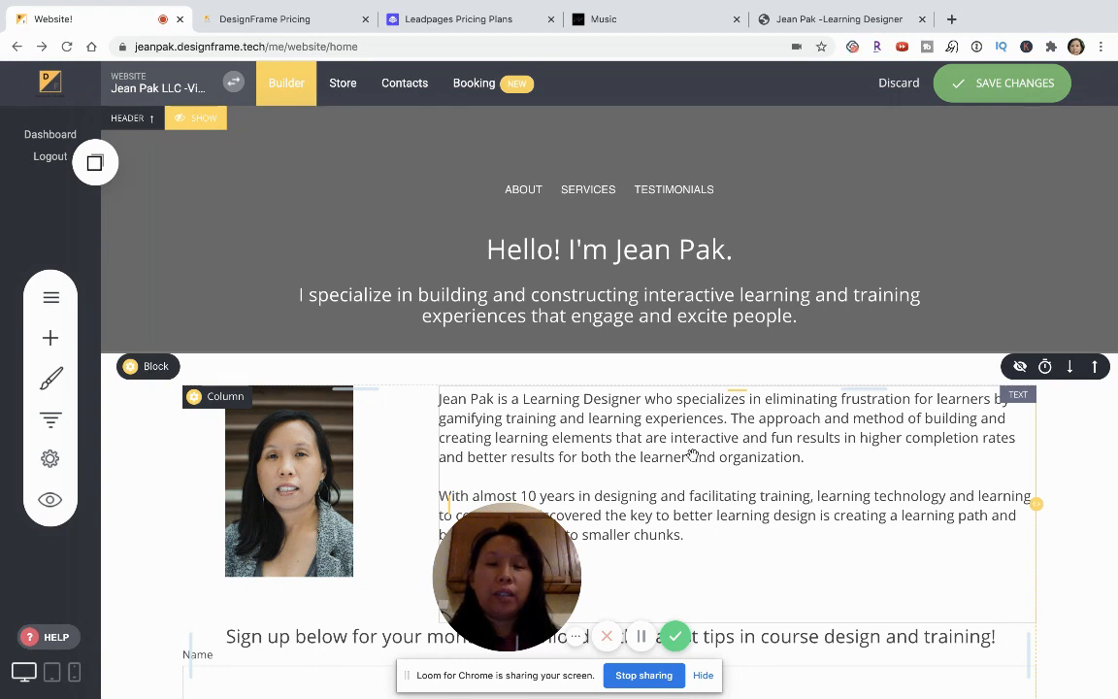
pyautogui.scroll(-3, 692, 454)
pyautogui.scroll(3, 692, 454)
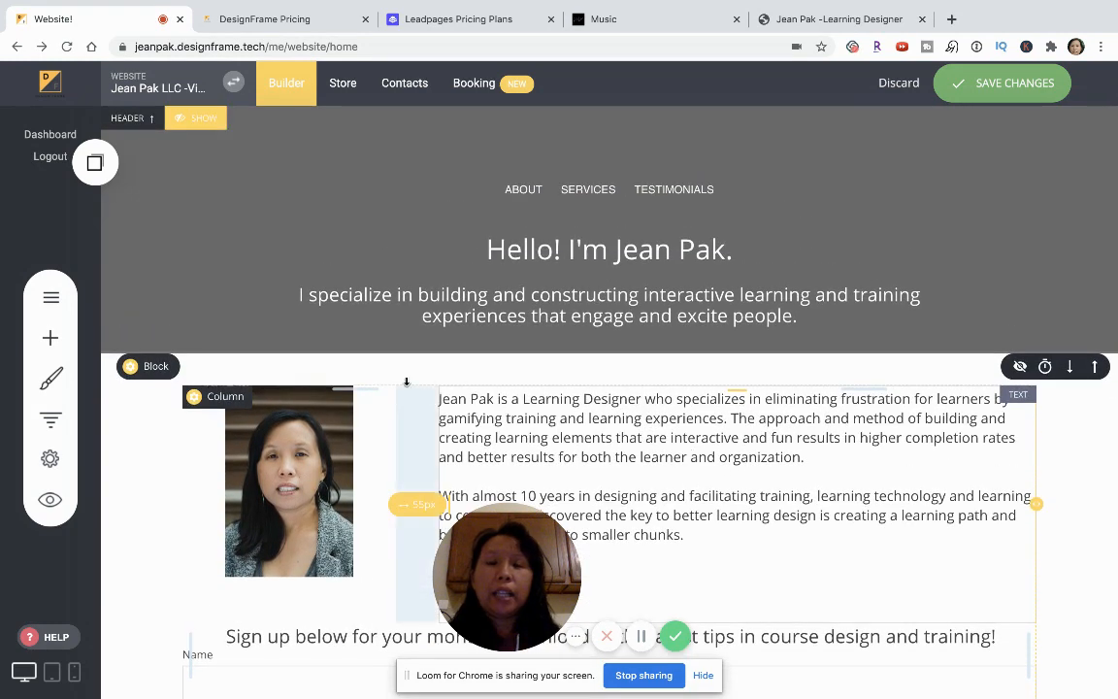
pyautogui.moveTo(150, 374)
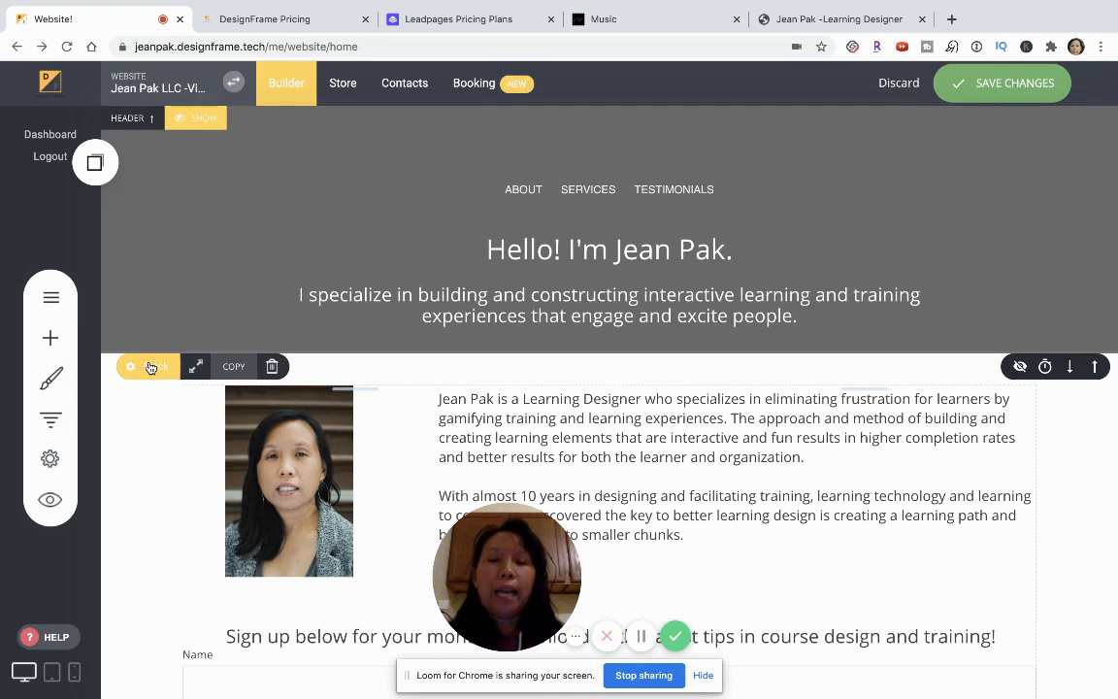
pyautogui.scroll(-1, 210, 408)
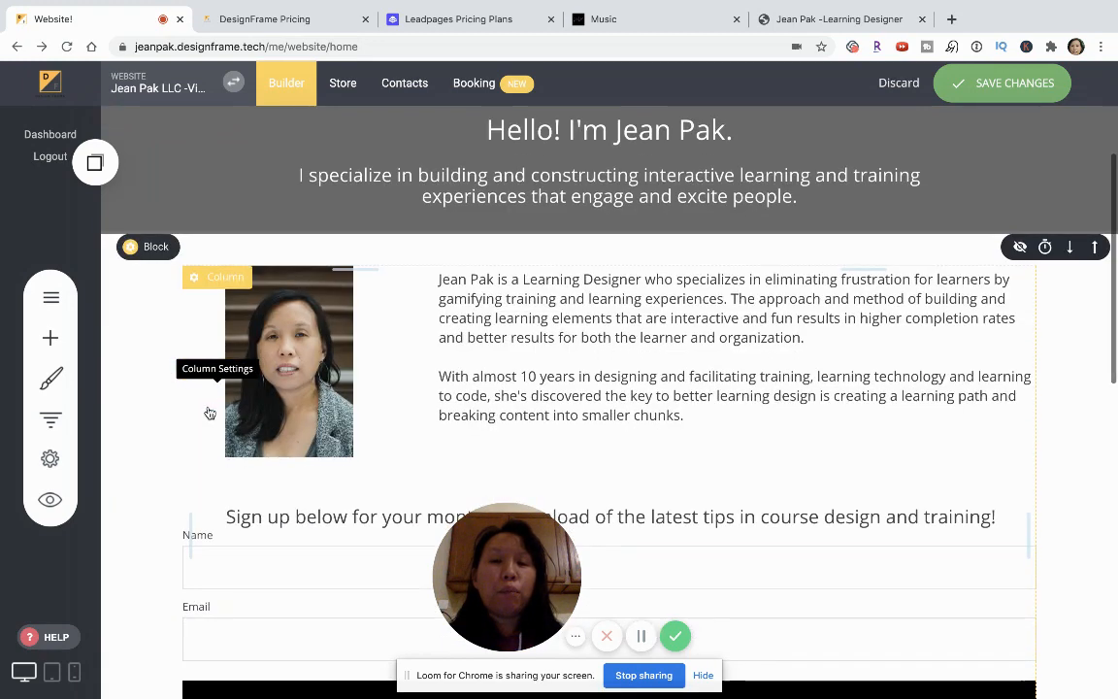
# Examine the available basic, lead generation, sales and media widgets that can be added, and close the widget list
pyautogui.click(49, 340)
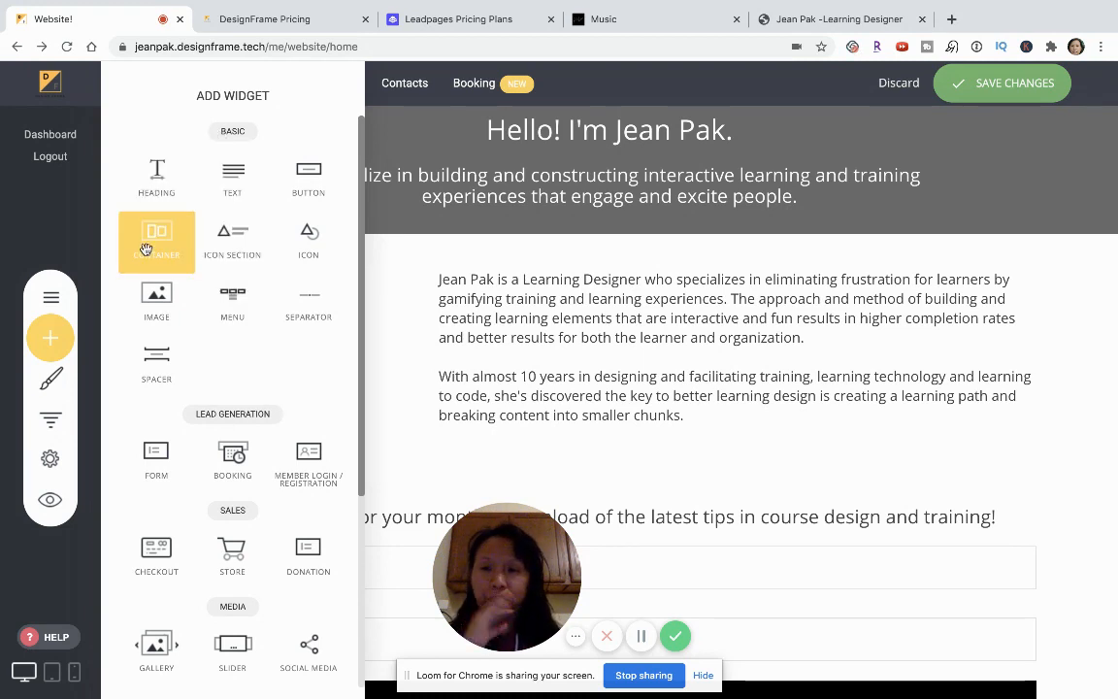
pyautogui.scroll(-2, 233, 292)
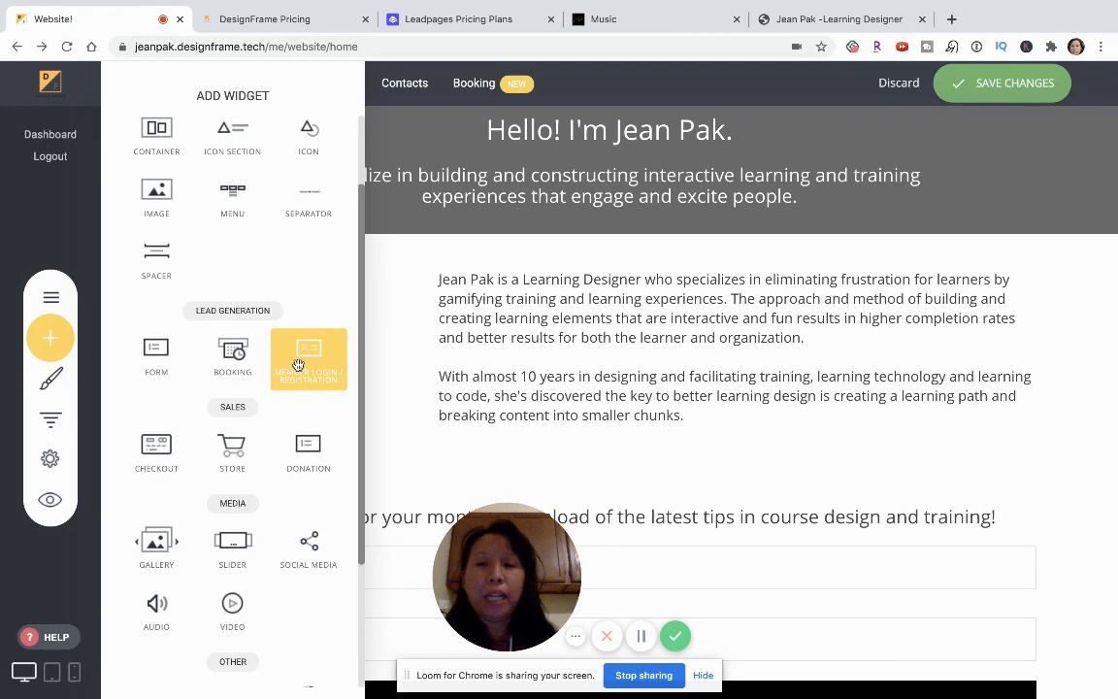
pyautogui.click(385, 366)
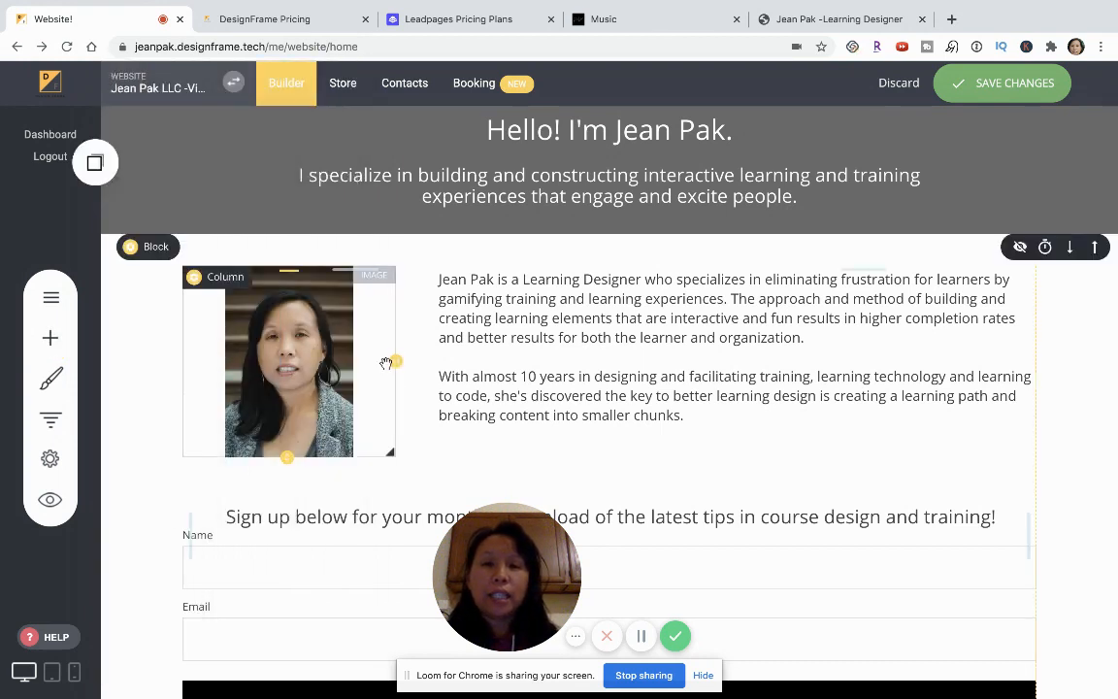